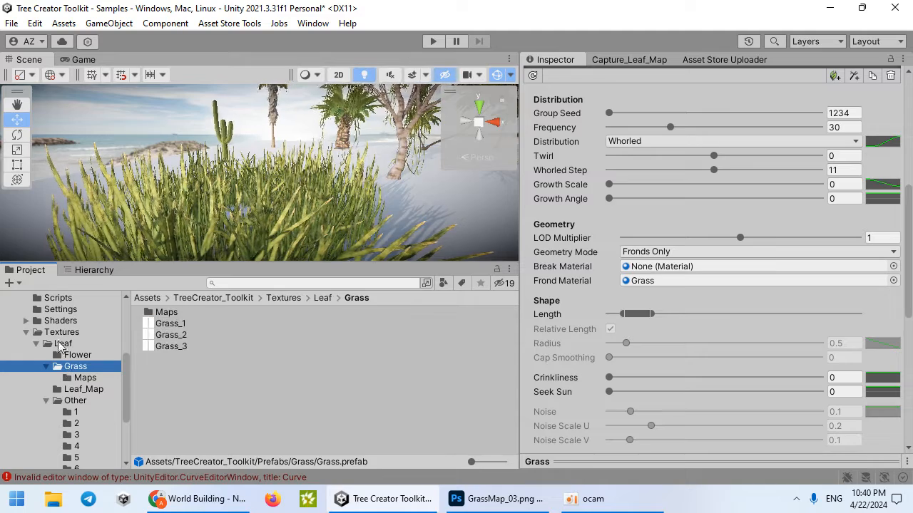
Locate the Grass_1 texture in File Explorer and open it in Windows Photo Viewer.
{"action": "right_click", "coordinate": [183, 327]}
{"action": "left_click", "coordinate": [241, 103]}
{"action": "right_click", "coordinate": [295, 160]}
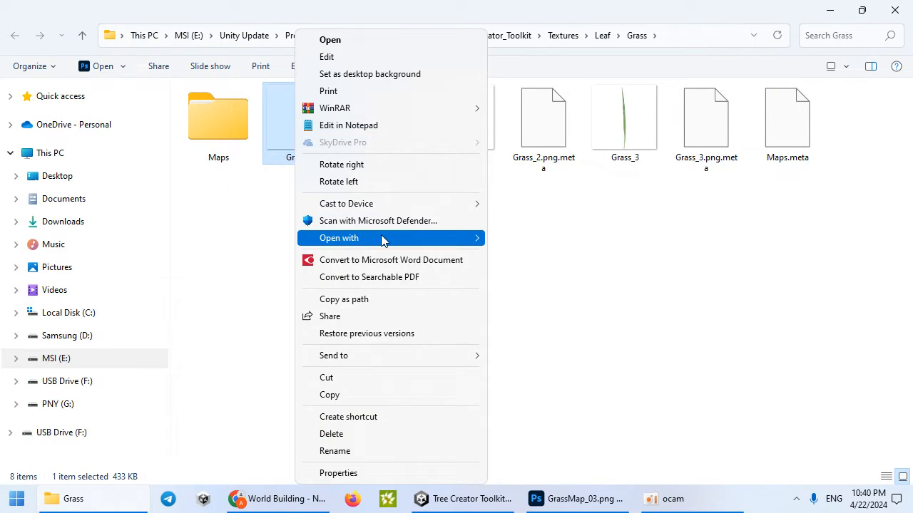
{"action": "mouse_move", "coordinate": [382, 240]}
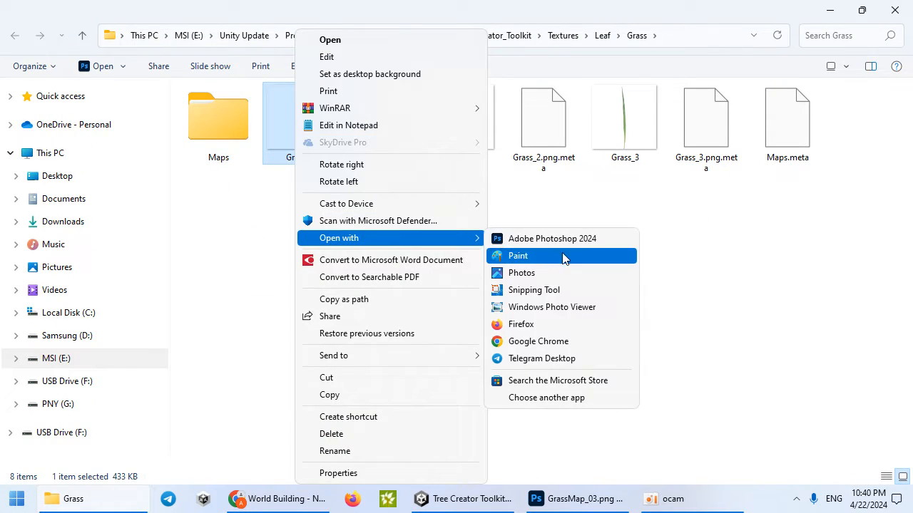
{"action": "left_click", "coordinate": [571, 316]}
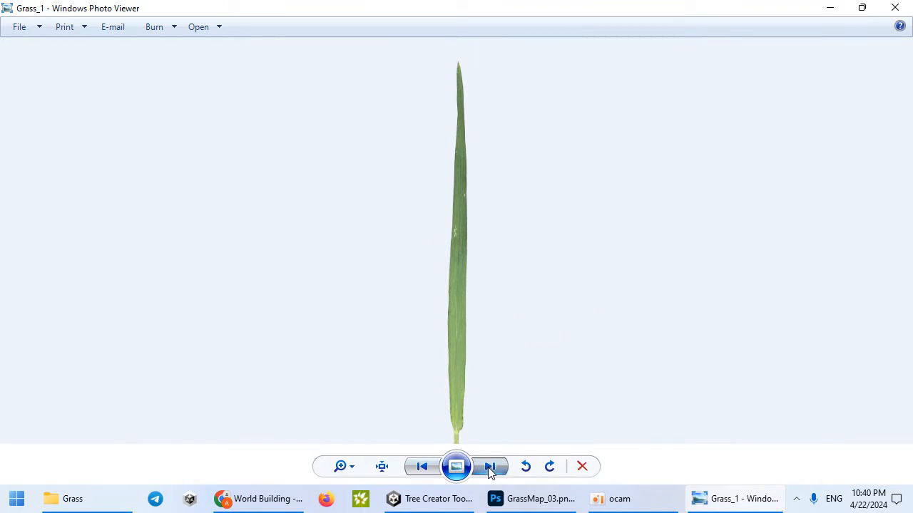
Look through the Grass_1, Grass_2 and Grass_3 images, close the viewer and return to Unity.
{"action": "left_click", "coordinate": [490, 467]}
{"action": "left_click", "coordinate": [490, 467]}
{"action": "left_click", "coordinate": [432, 467]}
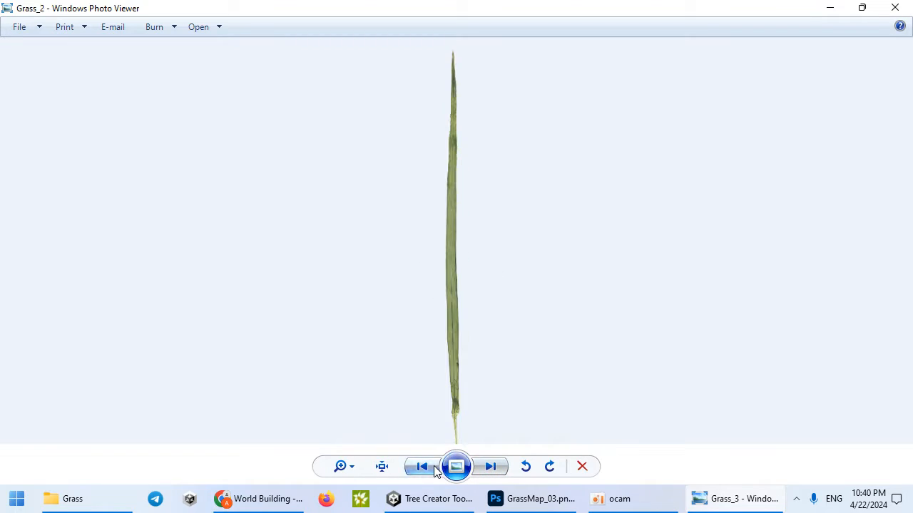
{"action": "left_click", "coordinate": [432, 467]}
{"action": "left_click", "coordinate": [490, 467]}
{"action": "left_click", "coordinate": [490, 467]}
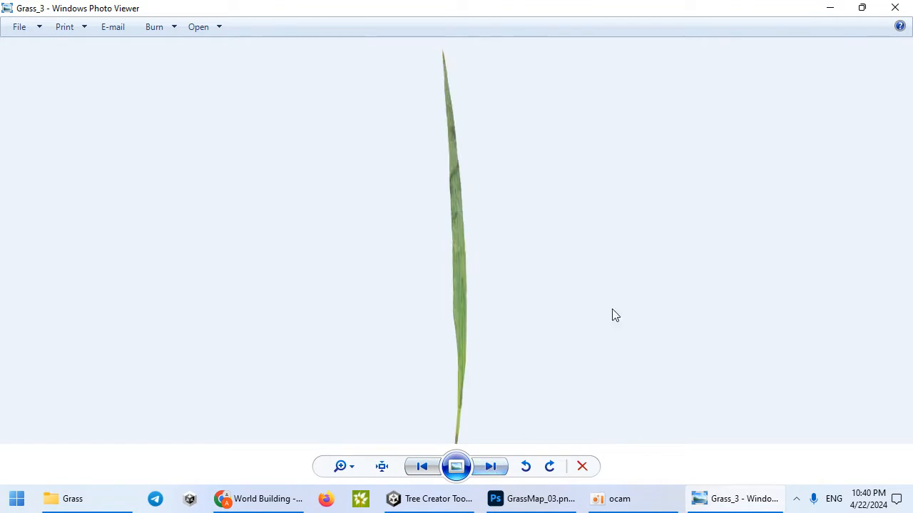
{"action": "left_click", "coordinate": [895, 7]}
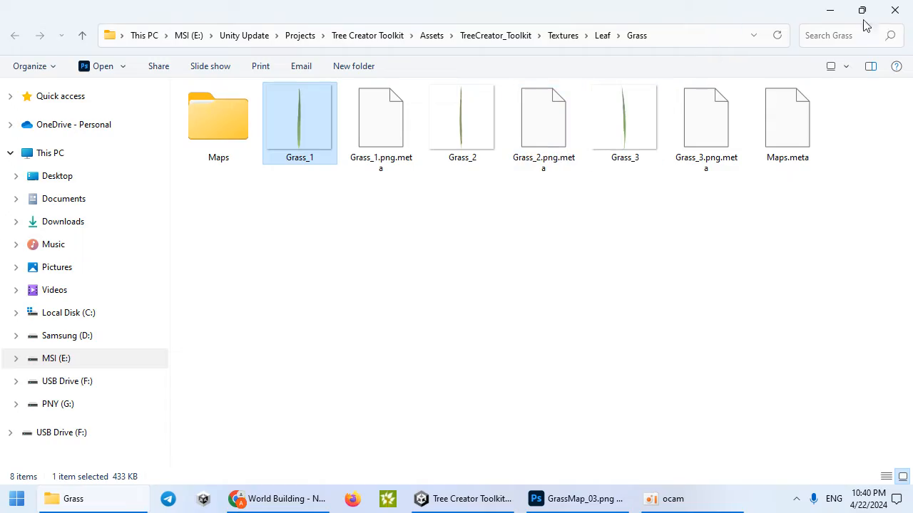
{"action": "left_click", "coordinate": [830, 10]}
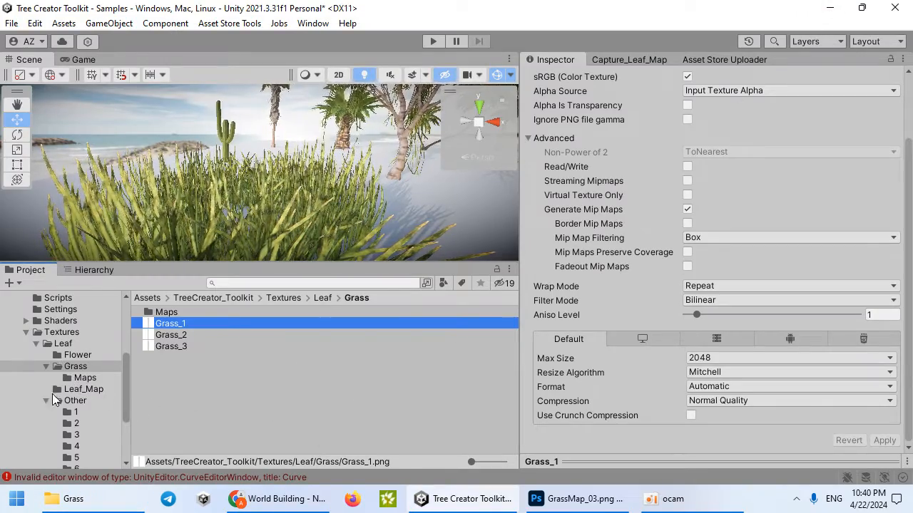
Open the Leaf_Map_1 scene from the toolkit's Scene folder, saving the changes to Samples, and enlarge the viewport.
{"action": "scroll", "coordinate": [61, 385], "scroll_direction": "up", "scroll_amount": 3}
{"action": "left_click", "coordinate": [93, 373]}
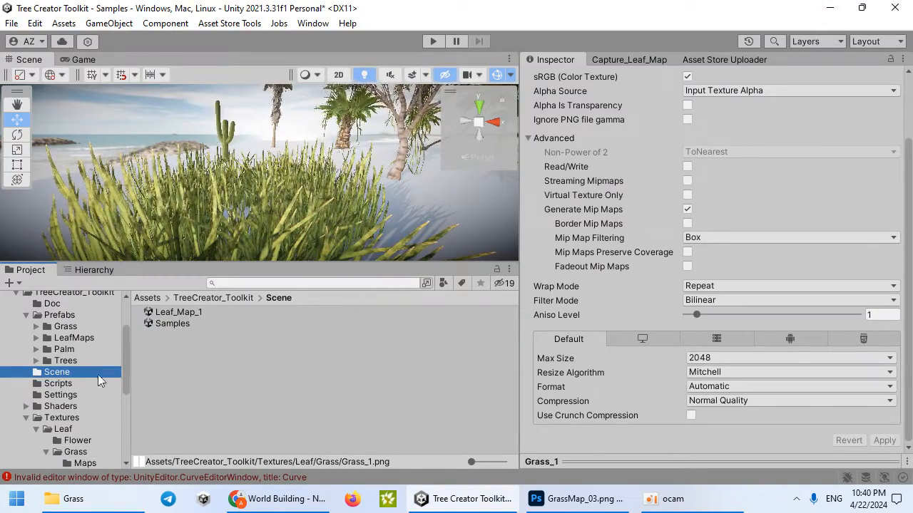
{"action": "double_click", "coordinate": [191, 312]}
{"action": "left_click", "coordinate": [456, 279]}
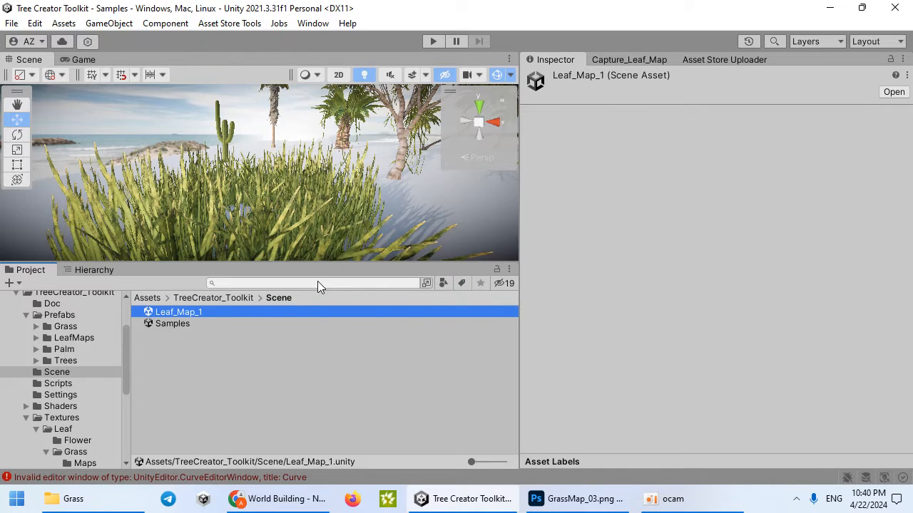
{"action": "left_click_drag", "start_coordinate": [295, 262], "coordinate": [295, 325]}
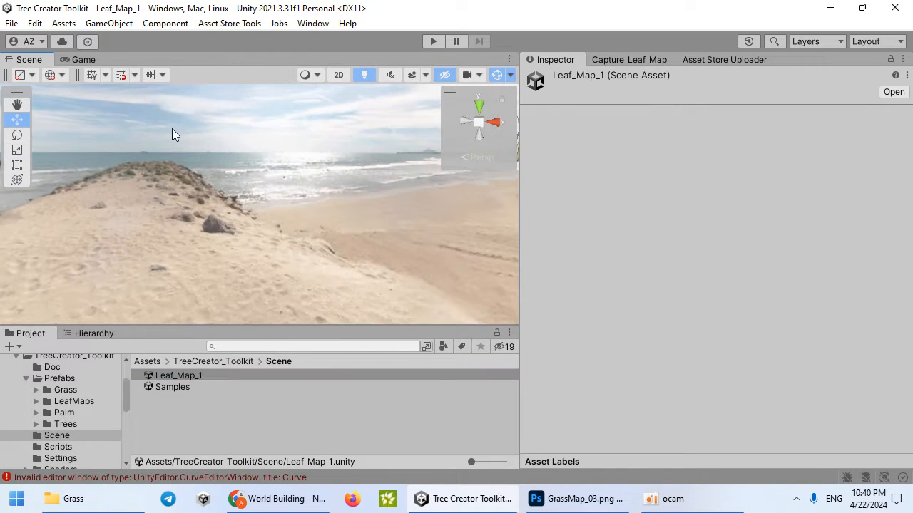
Select the Grass_Map object, expand it in the scene hierarchy and show its camera's output in the Game view.
{"action": "left_click", "coordinate": [107, 333]}
{"action": "left_click", "coordinate": [75, 382]}
{"action": "left_click", "coordinate": [37, 383]}
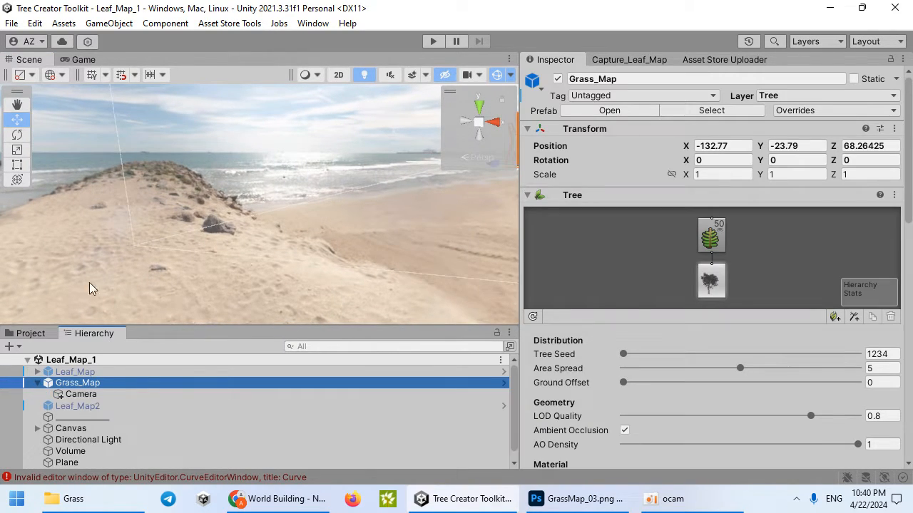
{"action": "left_click", "coordinate": [84, 60]}
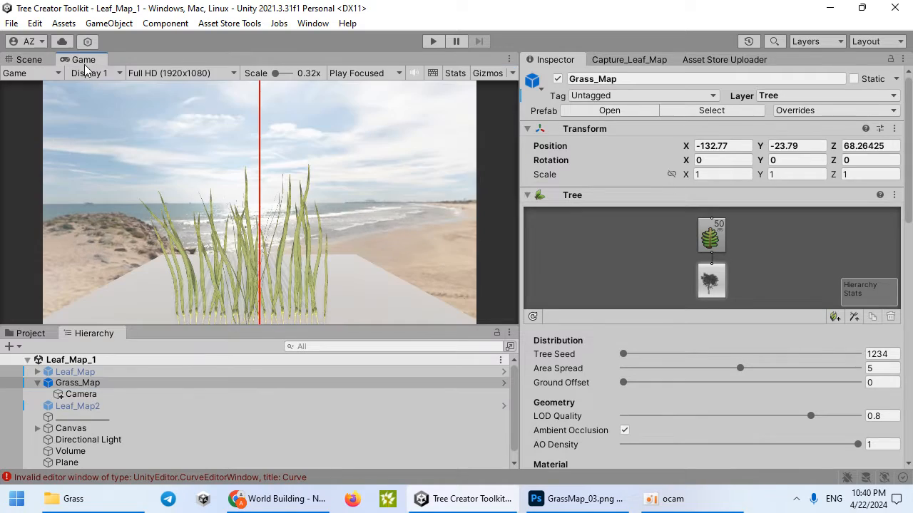
Toggle the active state of Grass_Map and Leaf_Map, ending with only Grass_Map active.
{"action": "left_click", "coordinate": [83, 385]}
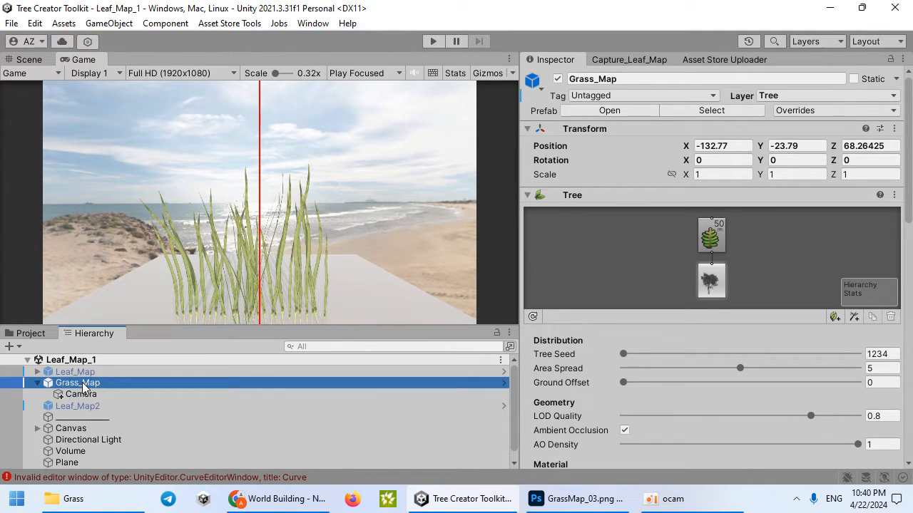
{"action": "left_click", "coordinate": [558, 79]}
{"action": "left_click", "coordinate": [142, 371]}
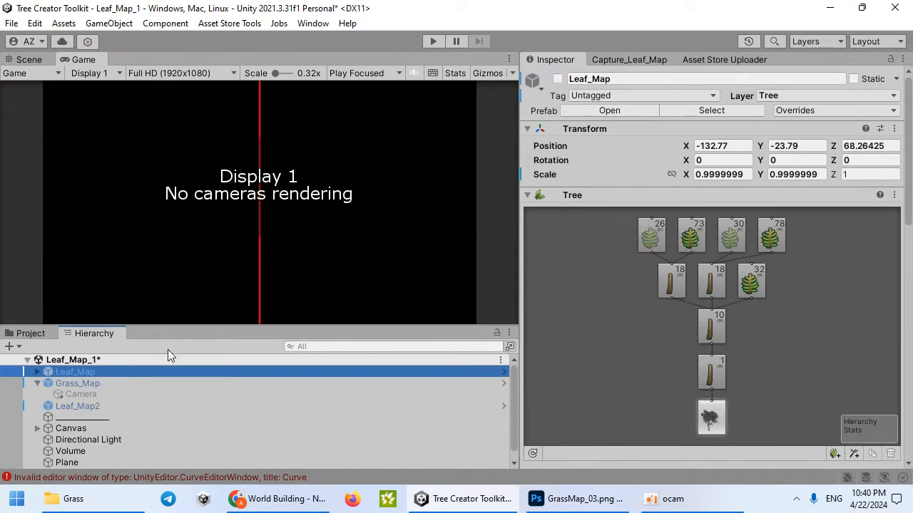
{"action": "left_click", "coordinate": [558, 80]}
{"action": "left_click", "coordinate": [559, 79]}
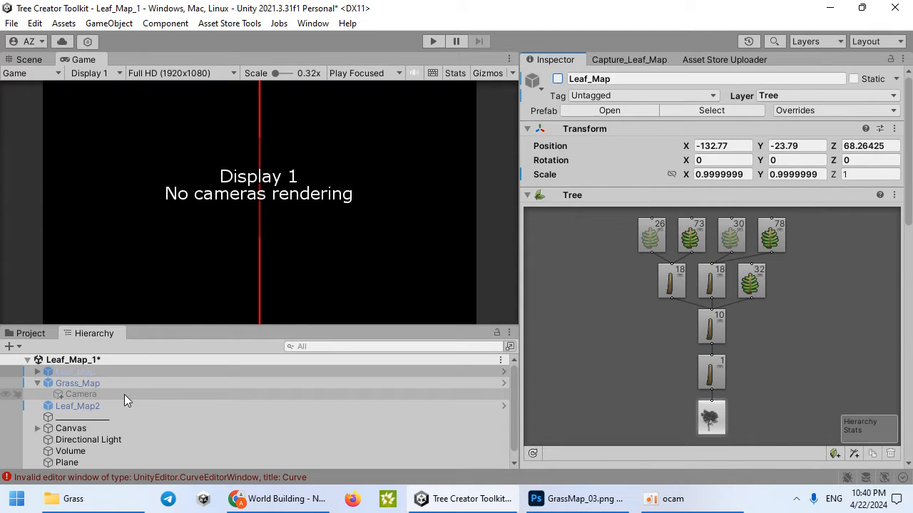
{"action": "left_click", "coordinate": [119, 388]}
{"action": "left_click", "coordinate": [558, 79]}
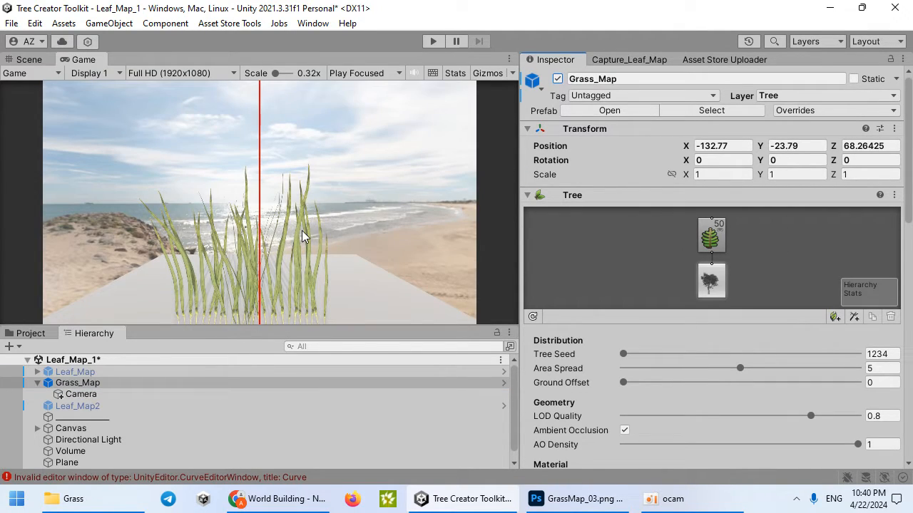
Locate the frond material of Grass_Map's leaf group in the project and open the Leaf material's settings.
{"action": "left_click_drag", "start_coordinate": [216, 328], "coordinate": [238, 282]}
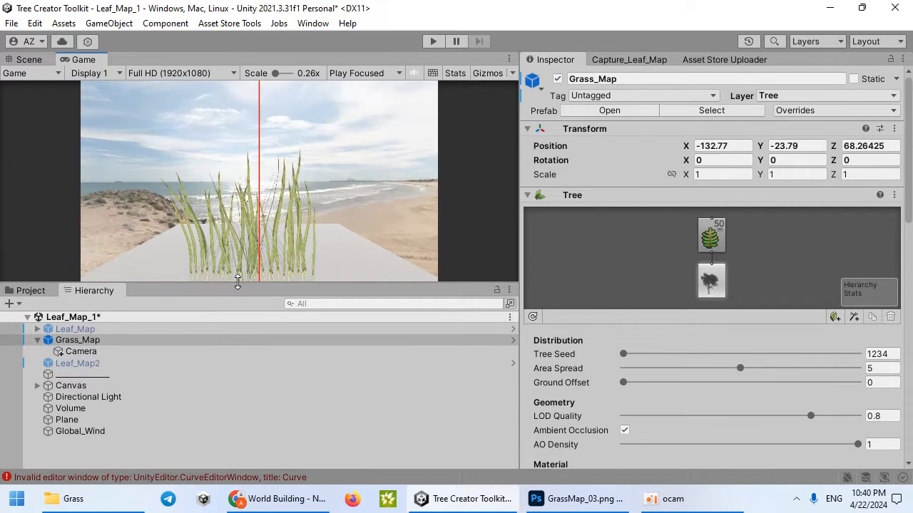
{"action": "left_click", "coordinate": [37, 290]}
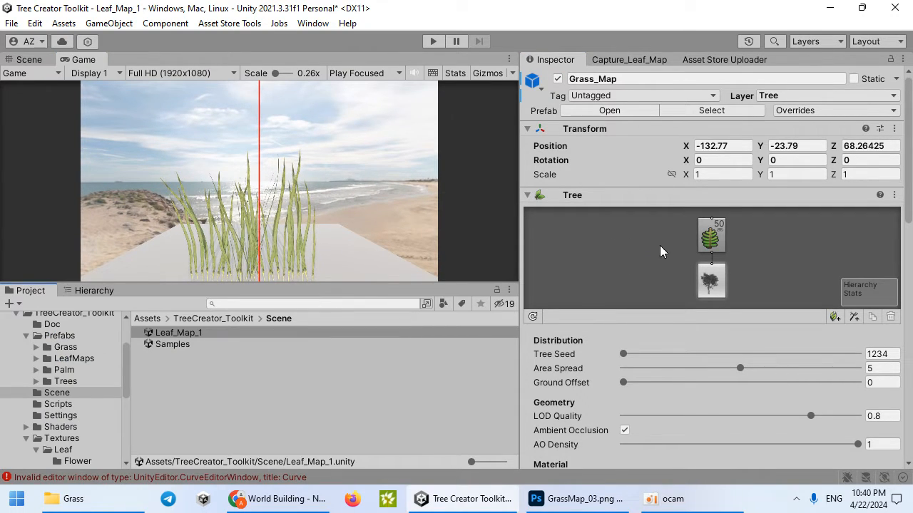
{"action": "left_click", "coordinate": [711, 242]}
{"action": "scroll", "coordinate": [715, 319], "scroll_direction": "down", "scroll_amount": 10}
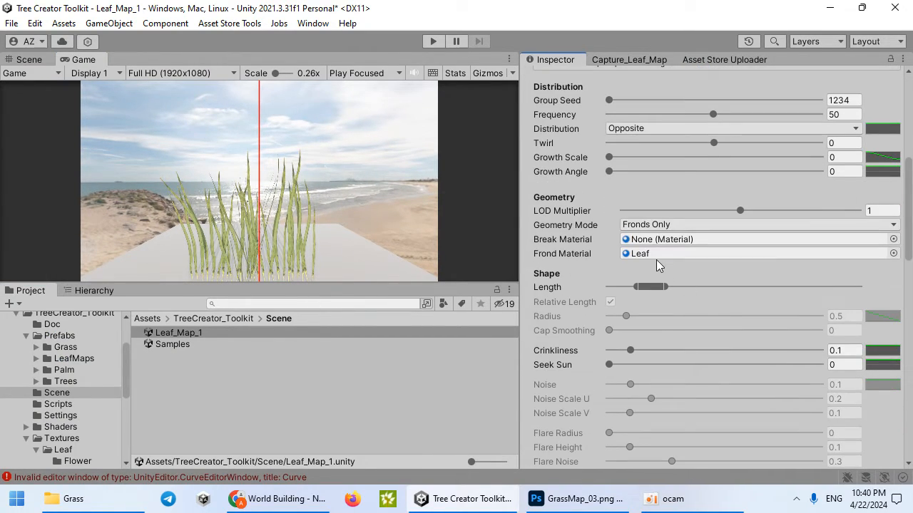
{"action": "left_click", "coordinate": [646, 254]}
{"action": "left_click", "coordinate": [162, 356]}
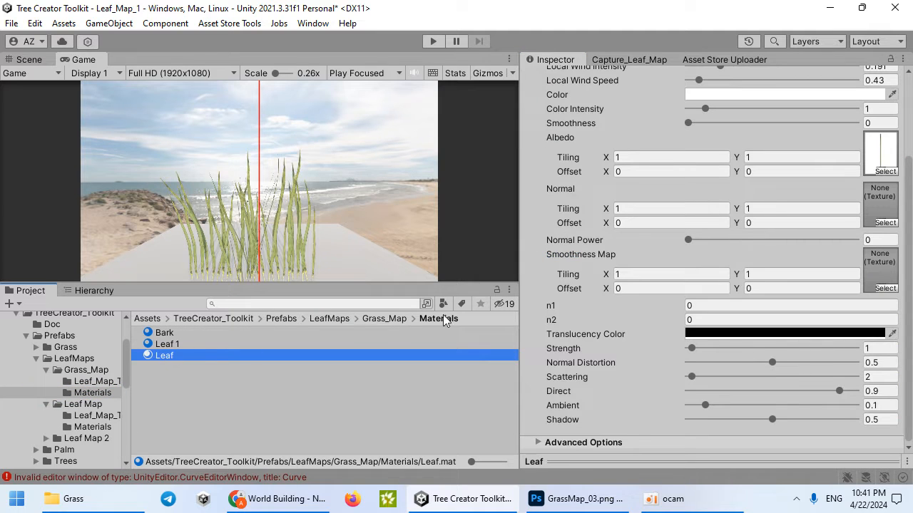
{"action": "scroll", "coordinate": [691, 185], "scroll_direction": "up", "scroll_amount": 5}
Delete the Leaf 1 and Bark materials from the Grass_Map Materials folder.
{"action": "left_click", "coordinate": [263, 344]}
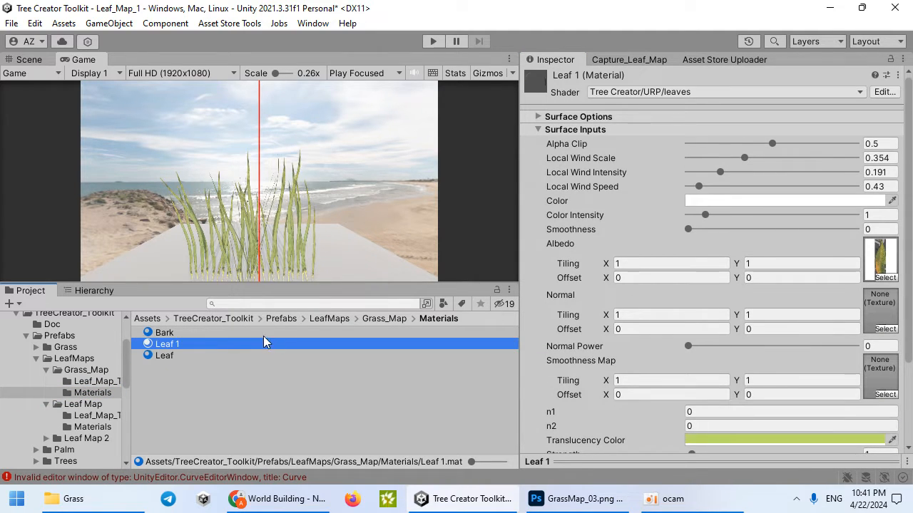
{"action": "left_click", "coordinate": [259, 332], "text": "ctrl"}
{"action": "key", "text": "Delete"}
{"action": "key", "text": "Return"}
Assign the Grass_3 texture as the Albedo map of the Leaf material.
{"action": "left_click", "coordinate": [199, 334]}
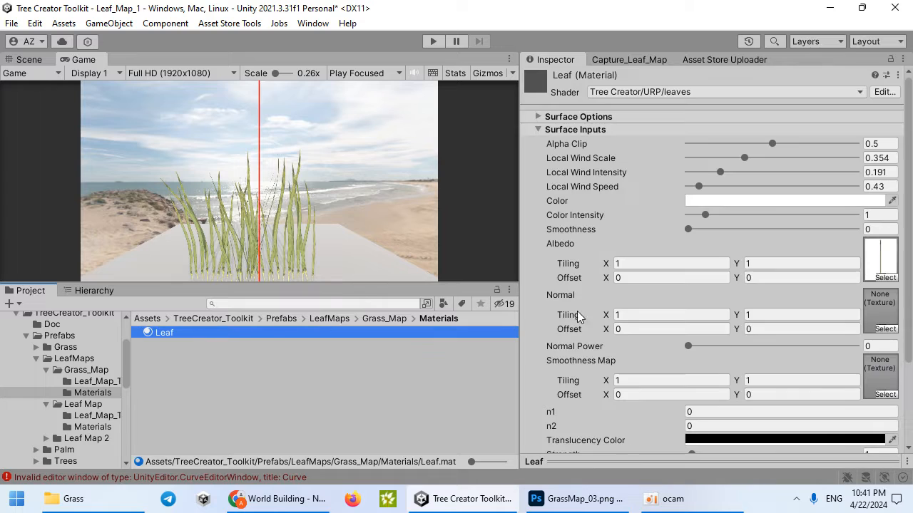
{"action": "left_click", "coordinate": [881, 258]}
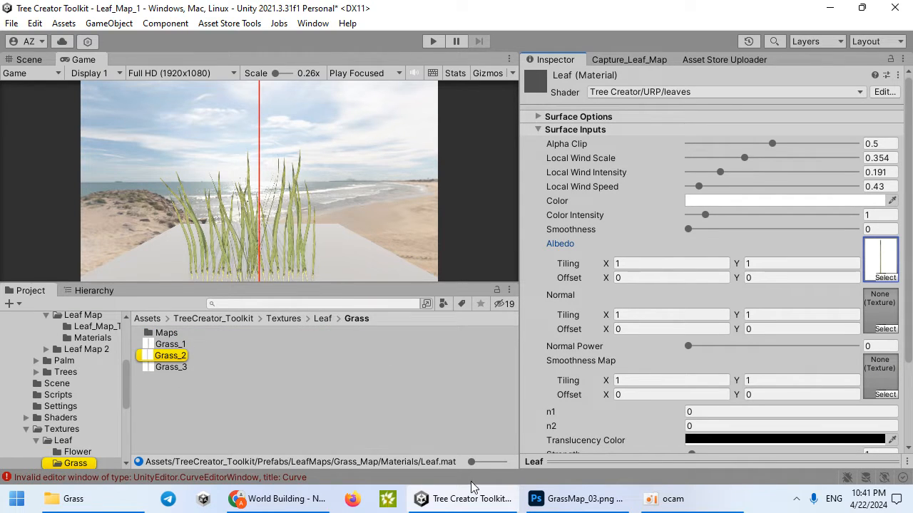
{"action": "left_click_drag", "start_coordinate": [471, 462], "coordinate": [502, 463]}
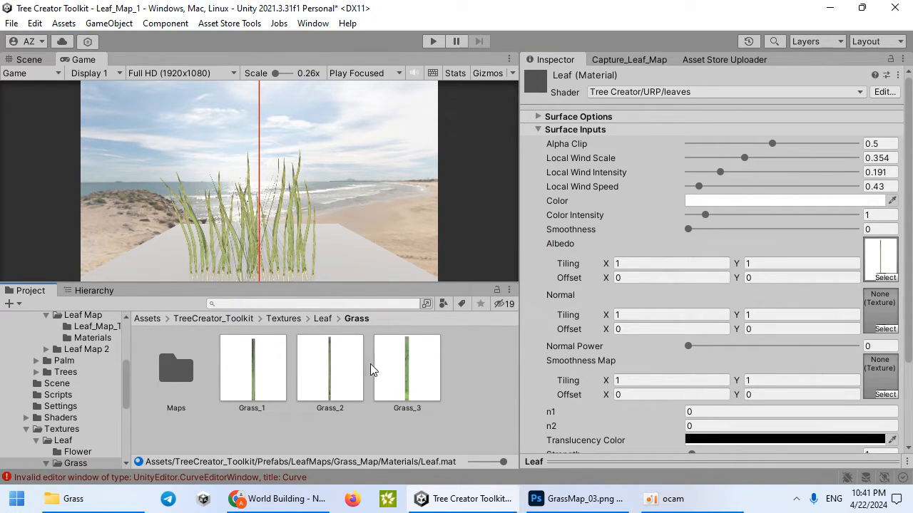
{"action": "left_click_drag", "start_coordinate": [404, 383], "coordinate": [877, 263]}
Refresh the Grass_Map tree with the new texture and inspect the grass blades in an enlarged Game view.
{"action": "left_click", "coordinate": [94, 290]}
{"action": "left_click", "coordinate": [78, 340]}
{"action": "left_click", "coordinate": [533, 316]}
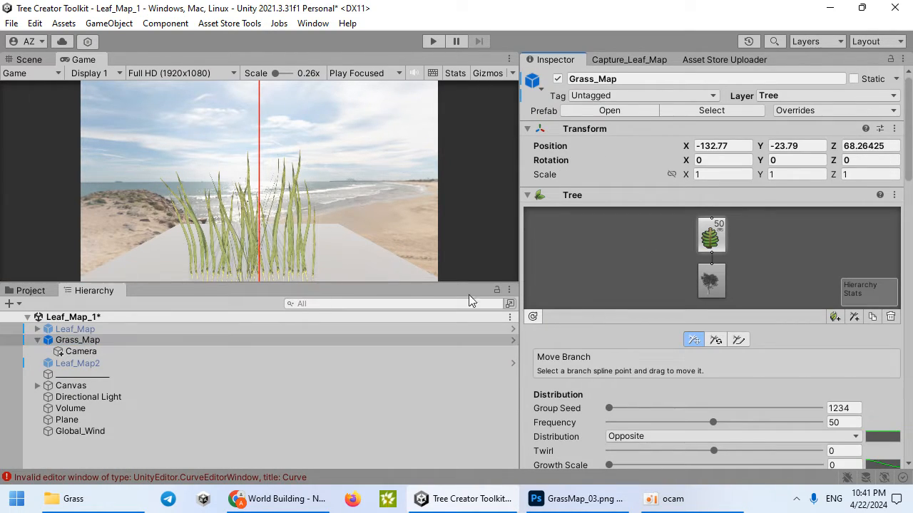
{"action": "left_click_drag", "start_coordinate": [273, 284], "coordinate": [271, 394]}
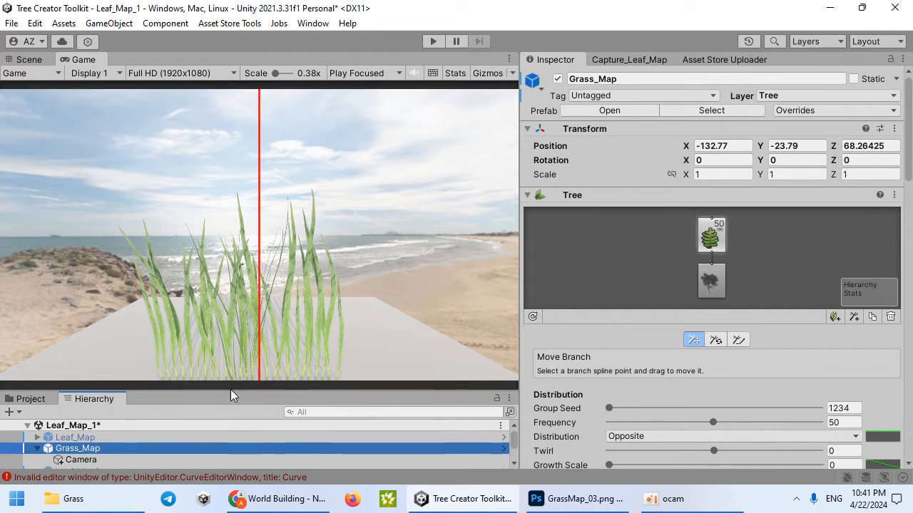
{"action": "scroll", "coordinate": [251, 318], "scroll_direction": "up", "scroll_amount": 3}
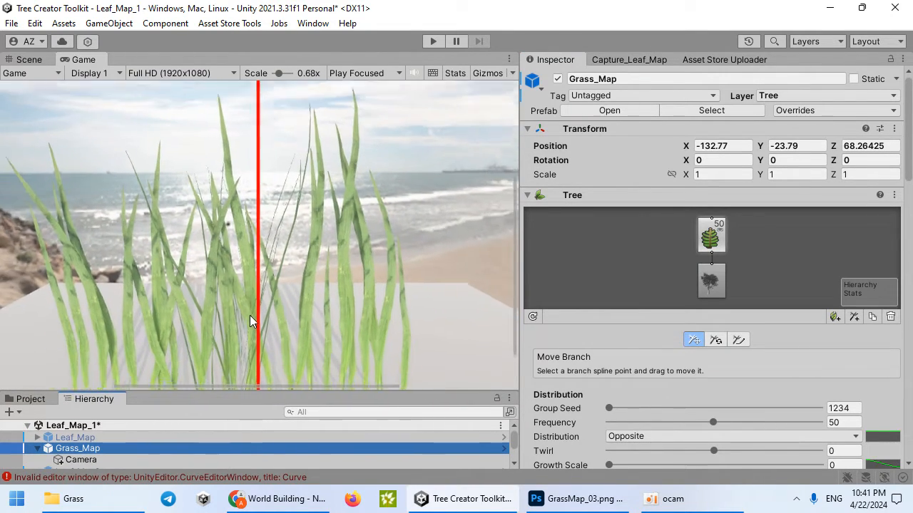
{"action": "scroll", "coordinate": [250, 315], "scroll_direction": "down", "scroll_amount": 2}
{"action": "left_click_drag", "start_coordinate": [514, 257], "coordinate": [511, 304]}
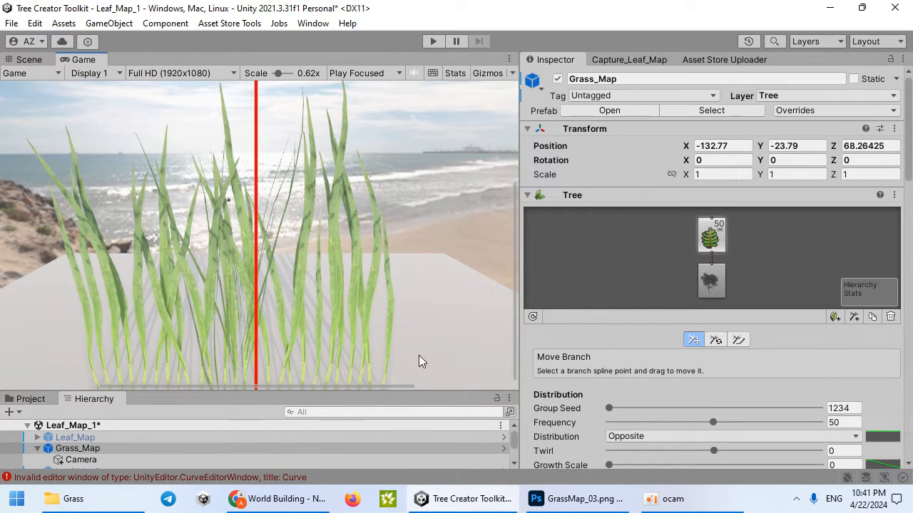
{"action": "scroll", "coordinate": [399, 346], "scroll_direction": "down", "scroll_amount": 3}
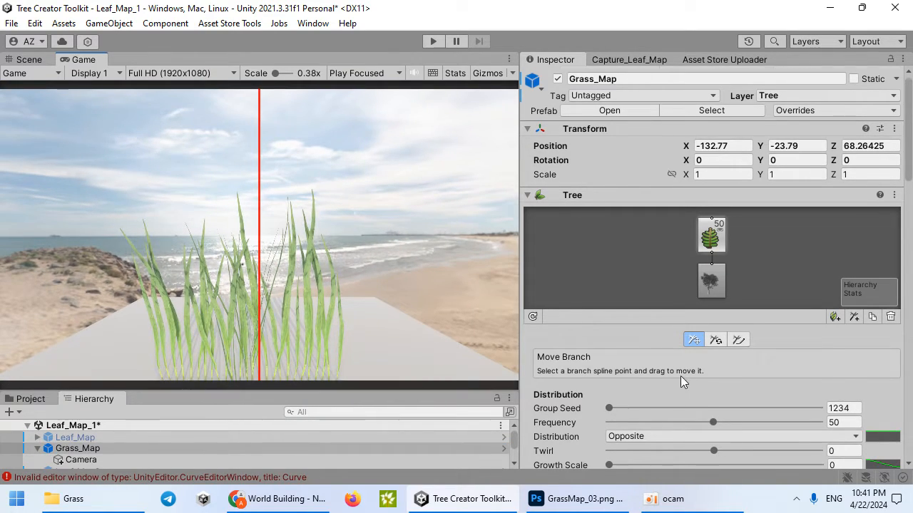
Try lowering the start of the leaf group's Distribution curve and refresh the tree.
{"action": "scroll", "coordinate": [749, 350], "scroll_direction": "down", "scroll_amount": 3}
{"action": "left_click", "coordinate": [868, 324]}
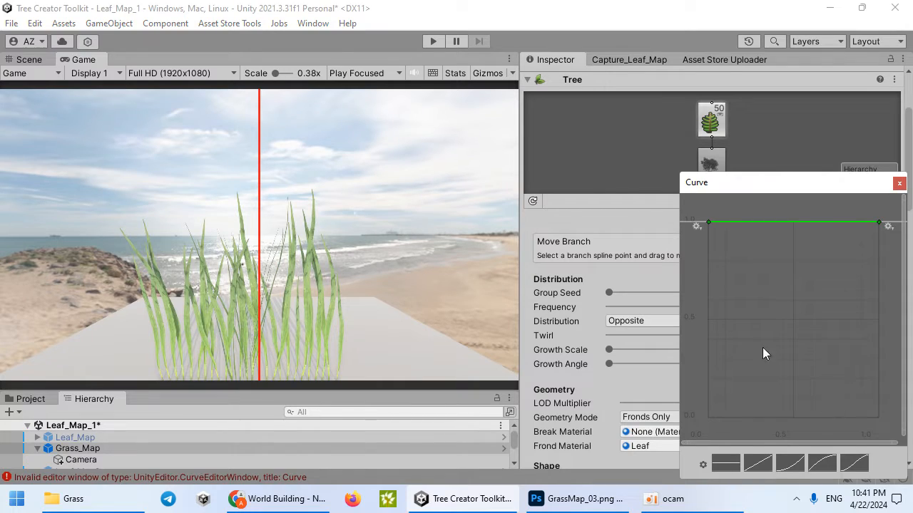
{"action": "left_click_drag", "start_coordinate": [701, 229], "coordinate": [700, 365]}
{"action": "left_click", "coordinate": [420, 245]}
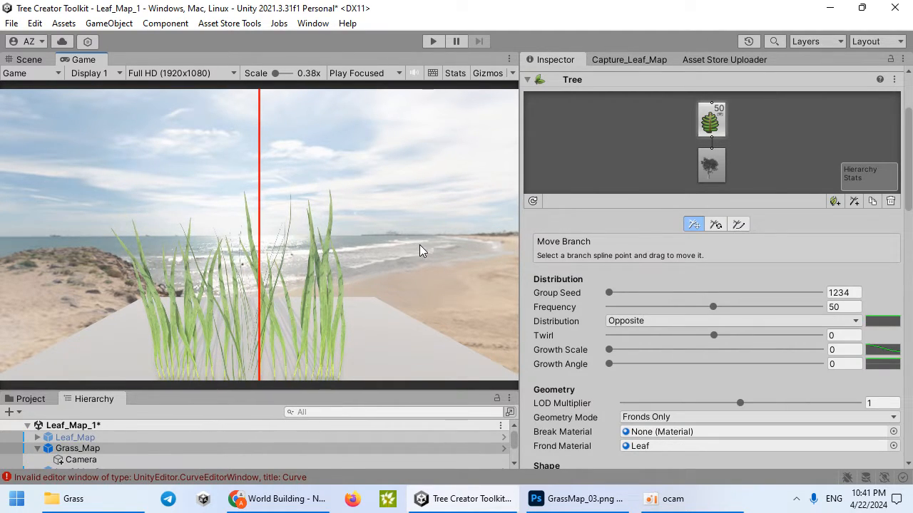
{"action": "left_click", "coordinate": [534, 200]}
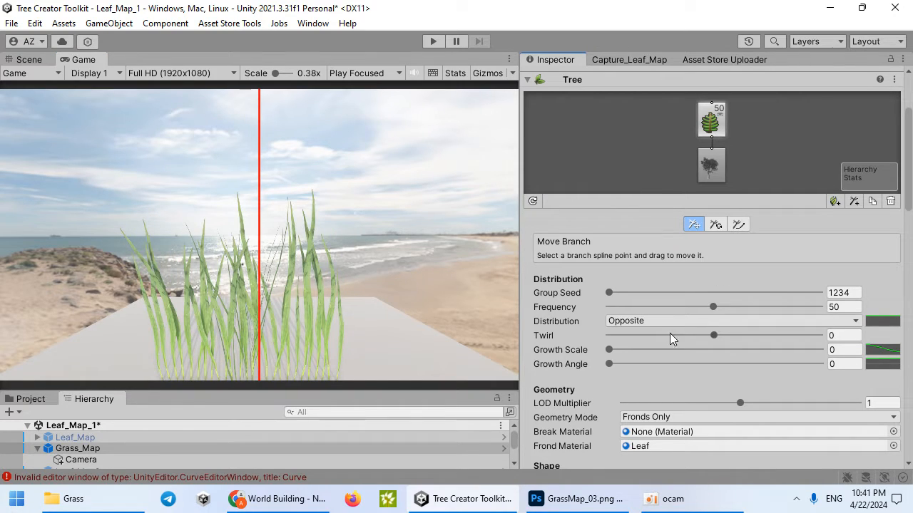
Try a Frequency of 10 for Grass_Map's leaf group, undo it and set the value to 100.
{"action": "left_click", "coordinate": [849, 308]}
{"action": "type", "text": "10"}
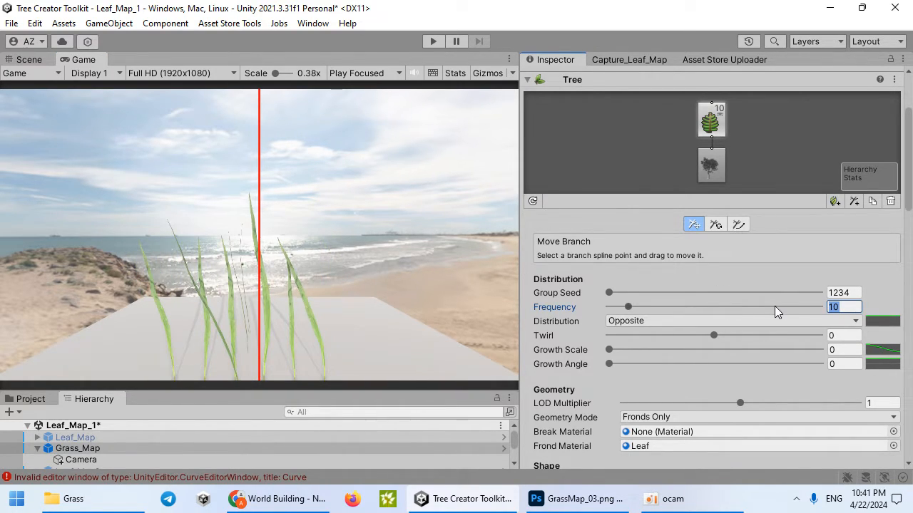
{"action": "key", "text": "ctrl+z"}
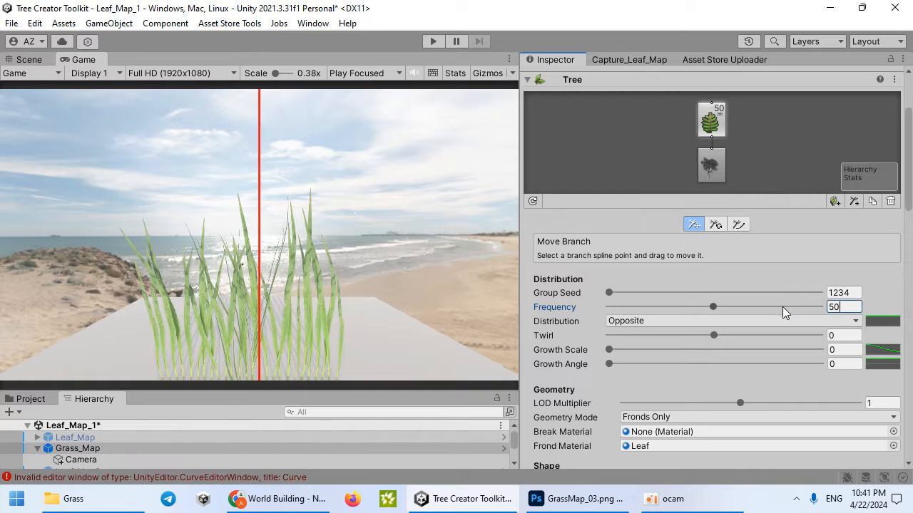
{"action": "type", "text": "100"}
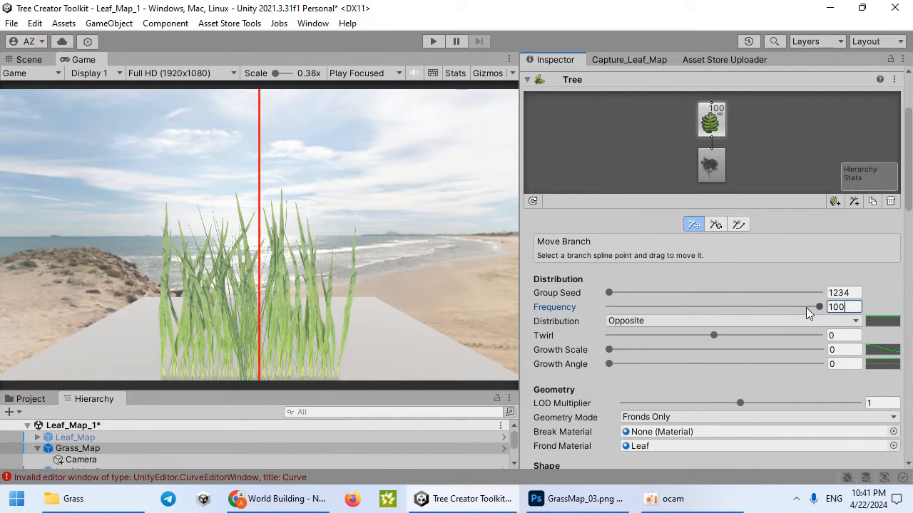
Set the leaf group's Frequency to 50 and raise its Group Seed to about 391064.
{"action": "type", "text": "50"}
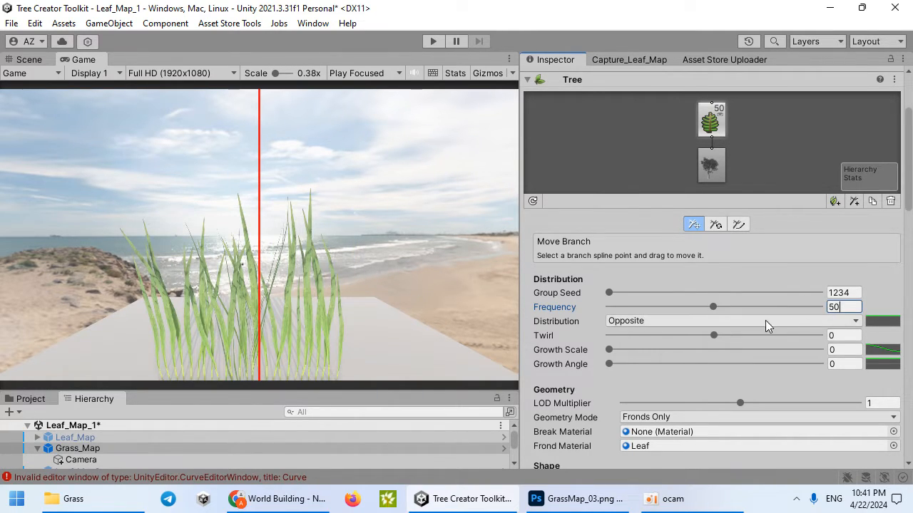
{"action": "scroll", "coordinate": [642, 329], "scroll_direction": "down", "scroll_amount": 3}
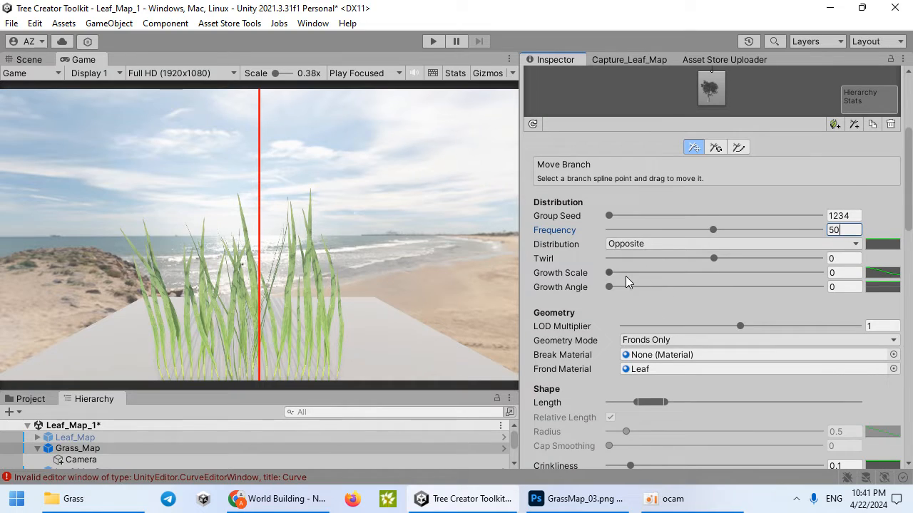
{"action": "left_click_drag", "start_coordinate": [609, 215], "coordinate": [695, 224]}
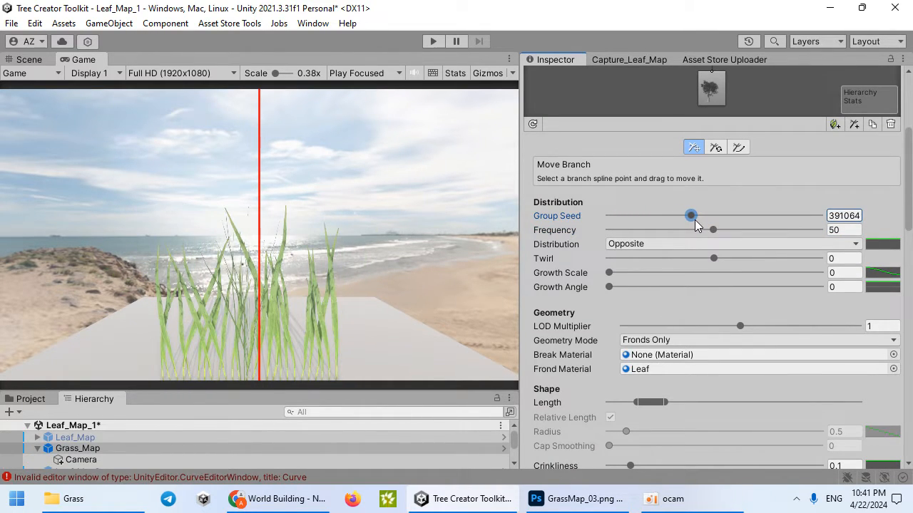
Shorten the leaf group's Length range slightly and reduce its Frond Width to 5.44.
{"action": "scroll", "coordinate": [641, 214], "scroll_direction": "down", "scroll_amount": 2}
{"action": "scroll", "coordinate": [578, 205], "scroll_direction": "down", "scroll_amount": 1}
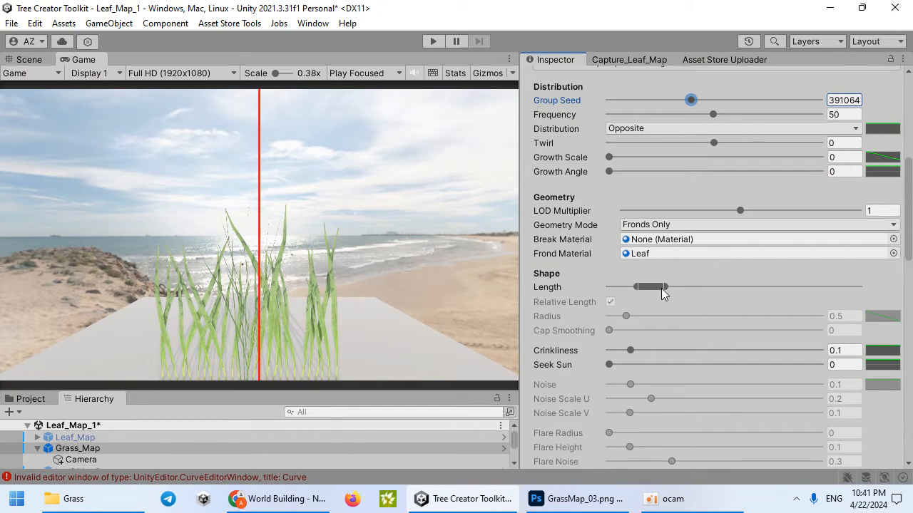
{"action": "mouse_move", "coordinate": [651, 286]}
{"action": "left_mouse_down"}
{"action": "mouse_move", "coordinate": [692, 285]}
{"action": "mouse_move", "coordinate": [626, 292]}
{"action": "mouse_move", "coordinate": [674, 287]}
{"action": "mouse_move", "coordinate": [636, 287]}
{"action": "mouse_move", "coordinate": [648, 283]}
{"action": "left_mouse_up"}
{"action": "scroll", "coordinate": [646, 321], "scroll_direction": "down", "scroll_amount": 10}
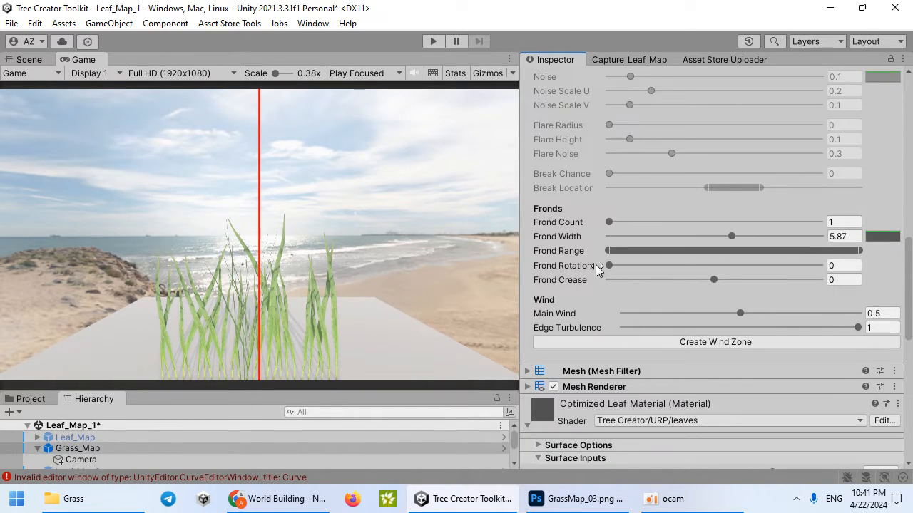
{"action": "mouse_move", "coordinate": [729, 236]}
{"action": "left_mouse_down"}
{"action": "mouse_move", "coordinate": [818, 237]}
{"action": "mouse_move", "coordinate": [646, 244]}
{"action": "mouse_move", "coordinate": [720, 239]}
{"action": "left_mouse_up"}
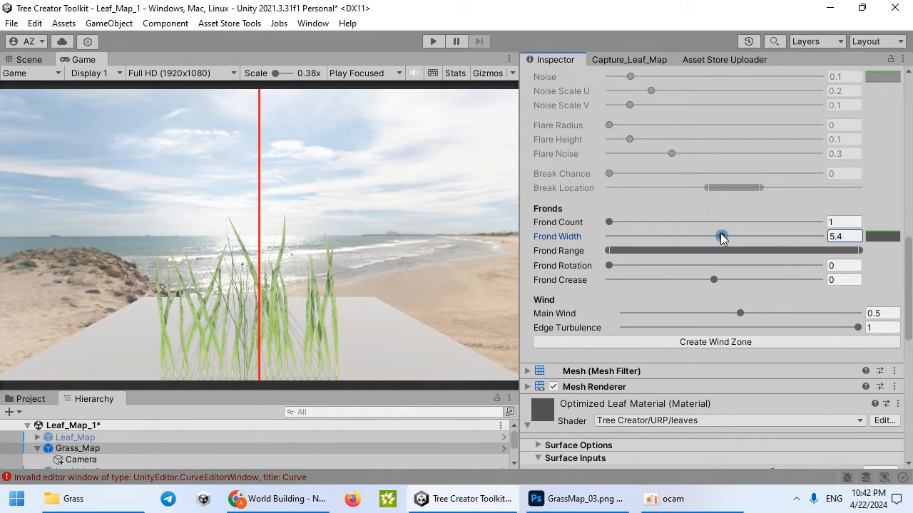
{"action": "scroll", "coordinate": [607, 288], "scroll_direction": "up", "scroll_amount": 10}
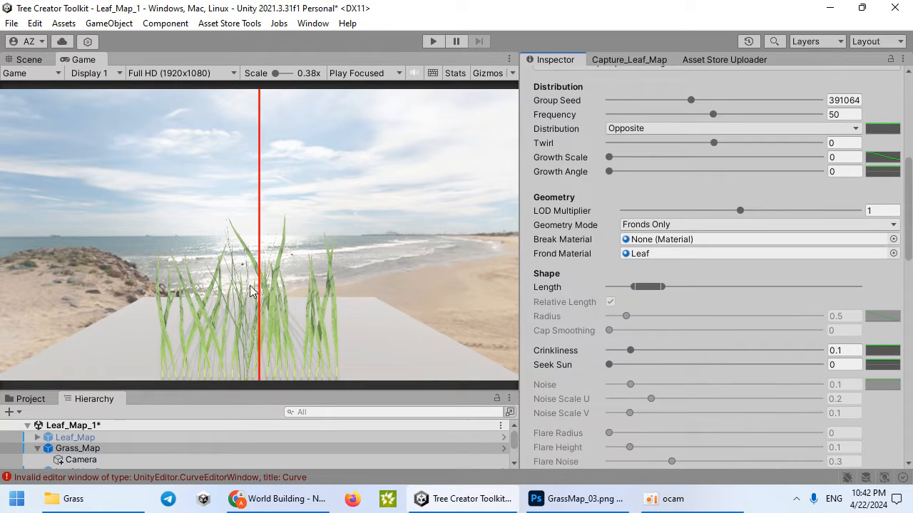
Open the Capture Leaf Map tool as a small floating window placed clear of the grass preview and material settings.
{"action": "left_click", "coordinate": [311, 24]}
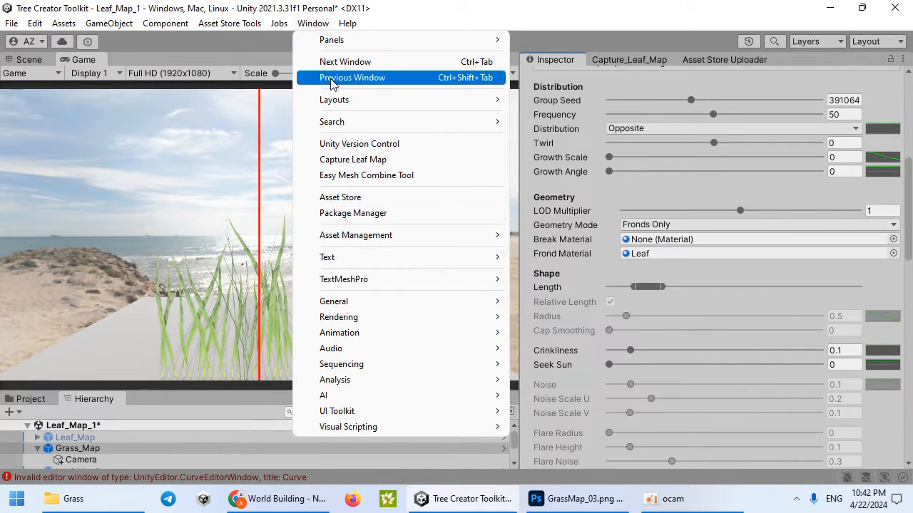
{"action": "left_click", "coordinate": [356, 162]}
{"action": "left_click_drag", "start_coordinate": [622, 63], "coordinate": [668, 141]}
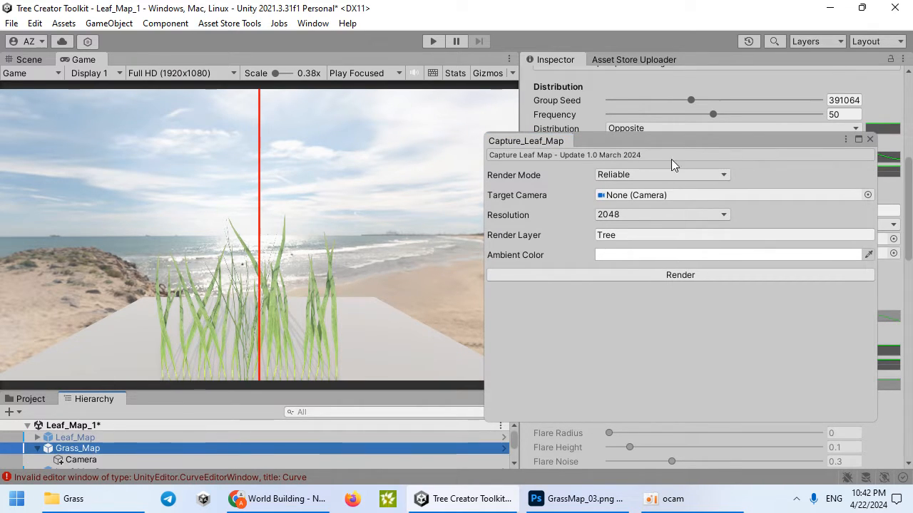
{"action": "left_click_drag", "start_coordinate": [704, 143], "coordinate": [256, 129]}
{"action": "scroll", "coordinate": [646, 288], "scroll_direction": "down", "scroll_amount": 15}
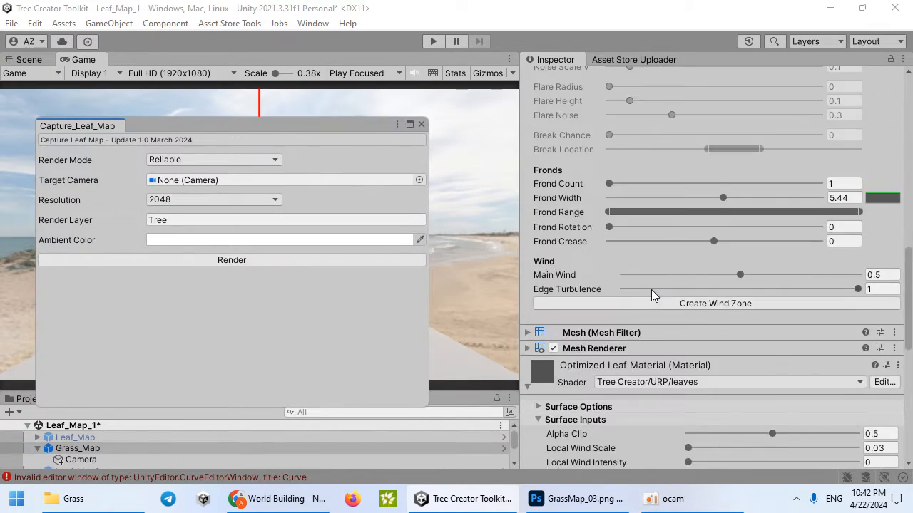
{"action": "scroll", "coordinate": [625, 296], "scroll_direction": "up", "scroll_amount": 3}
{"action": "left_click_drag", "start_coordinate": [345, 132], "coordinate": [332, 163]}
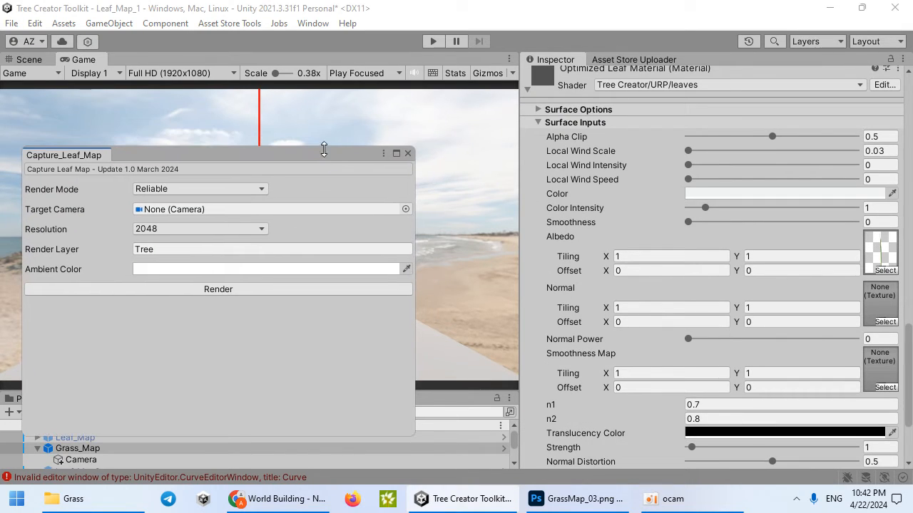
{"action": "left_click_drag", "start_coordinate": [400, 151], "coordinate": [282, 264]}
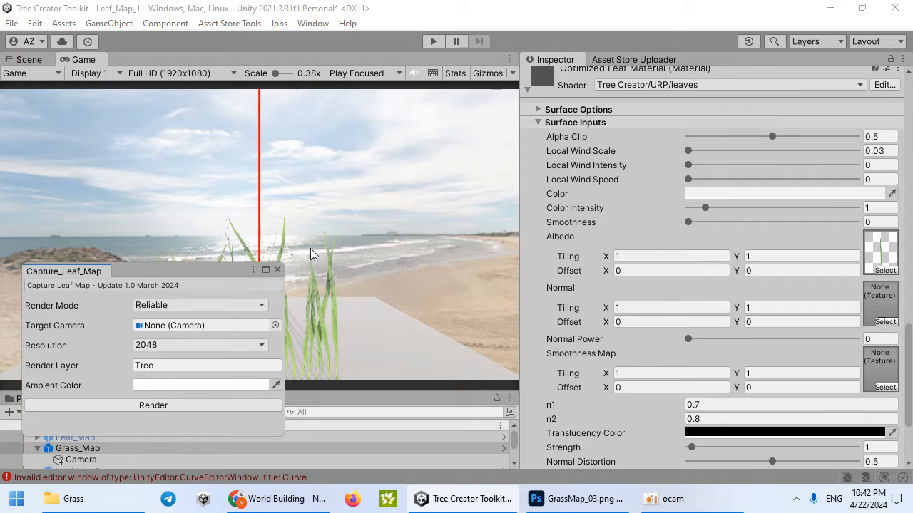
{"action": "left_click_drag", "start_coordinate": [206, 275], "coordinate": [126, 327]}
Change the Color of the Optimized Leaf Material to a bright yellow, about FFF914.
{"action": "left_click", "coordinate": [689, 194]}
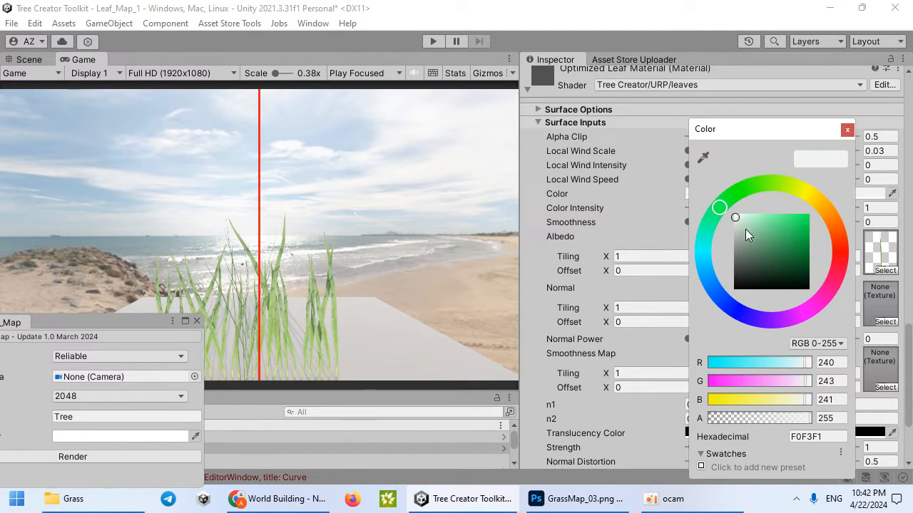
{"action": "left_click_drag", "start_coordinate": [745, 229], "coordinate": [804, 209]}
{"action": "mouse_move", "coordinate": [745, 196]}
{"action": "left_mouse_down"}
{"action": "mouse_move", "coordinate": [835, 217]}
{"action": "mouse_move", "coordinate": [842, 239]}
{"action": "mouse_move", "coordinate": [810, 184]}
{"action": "mouse_move", "coordinate": [835, 188]}
{"action": "mouse_move", "coordinate": [815, 166]}
{"action": "mouse_move", "coordinate": [833, 171]}
{"action": "mouse_move", "coordinate": [824, 167]}
{"action": "left_mouse_up"}
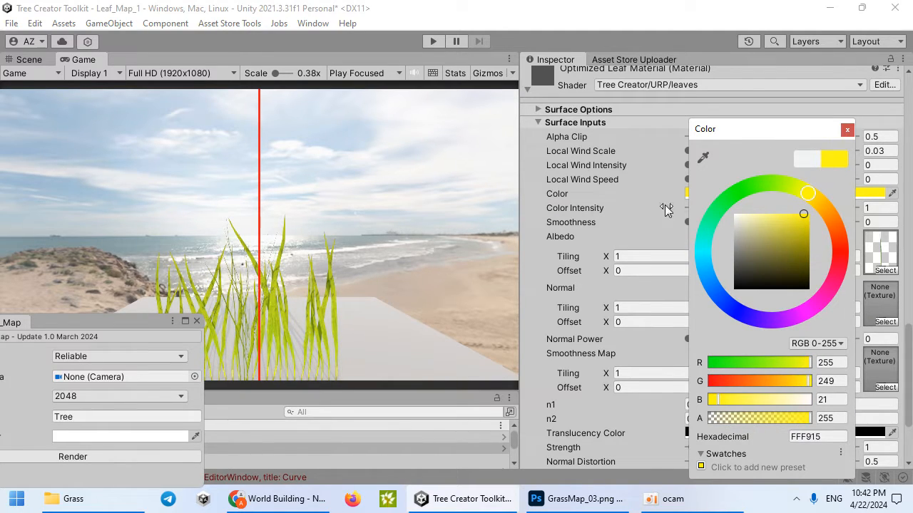
{"action": "left_click", "coordinate": [362, 274]}
{"action": "left_click", "coordinate": [735, 194]}
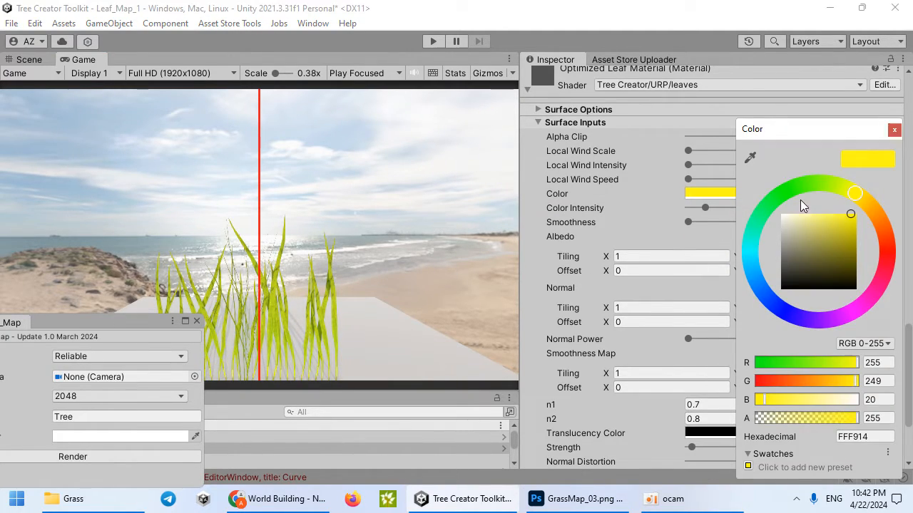
{"action": "mouse_move", "coordinate": [842, 220]}
{"action": "left_mouse_down"}
{"action": "mouse_move", "coordinate": [844, 233]}
{"action": "mouse_move", "coordinate": [854, 215]}
{"action": "mouse_move", "coordinate": [820, 206]}
{"action": "mouse_move", "coordinate": [860, 215]}
{"action": "mouse_move", "coordinate": [847, 204]}
{"action": "left_mouse_up"}
{"action": "left_click", "coordinate": [402, 226]}
Bring the Capture_Leaf_Map window fully into view and review its Ambient Color, keeping it white.
{"action": "left_click_drag", "start_coordinate": [127, 324], "coordinate": [640, 100]}
{"action": "left_click", "coordinate": [641, 212]}
{"action": "mouse_move", "coordinate": [683, 216]}
{"action": "left_mouse_down"}
{"action": "mouse_move", "coordinate": [684, 241]}
{"action": "mouse_move", "coordinate": [682, 213]}
{"action": "left_mouse_up"}
{"action": "left_click", "coordinate": [797, 129]}
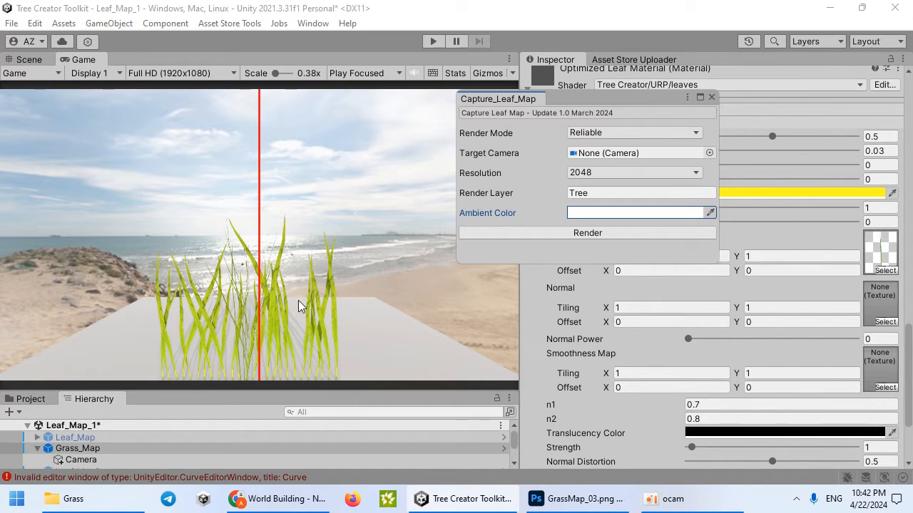
Check the Layer assigned to Grass_Map against the Render Layer name in the capture tool.
{"action": "left_click", "coordinate": [561, 197]}
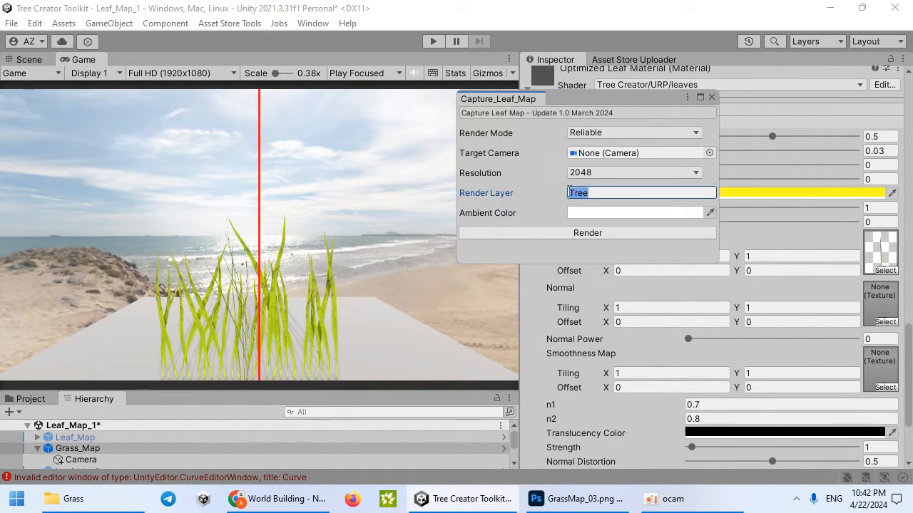
{"action": "left_click", "coordinate": [84, 448]}
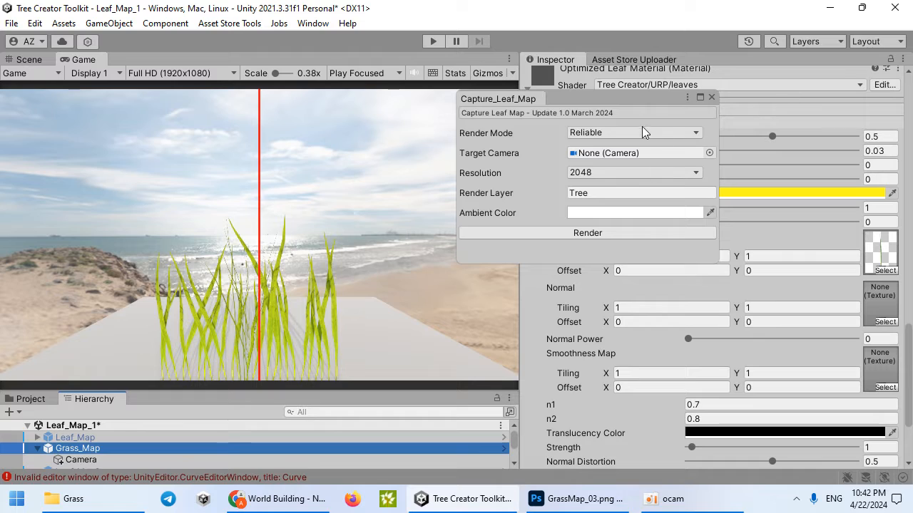
{"action": "left_click_drag", "start_coordinate": [628, 94], "coordinate": [555, 103]}
{"action": "scroll", "coordinate": [734, 183], "scroll_direction": "up", "scroll_amount": 15}
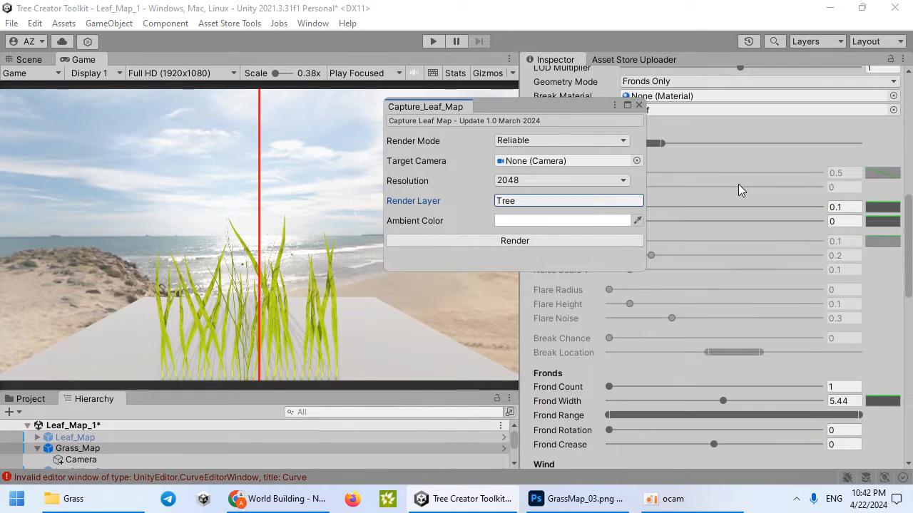
{"action": "left_click", "coordinate": [821, 110]}
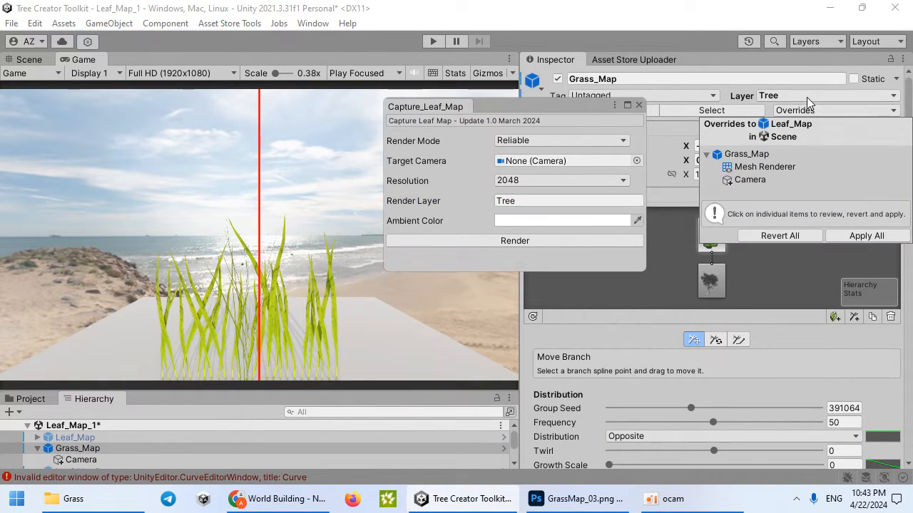
{"action": "left_click", "coordinate": [807, 96]}
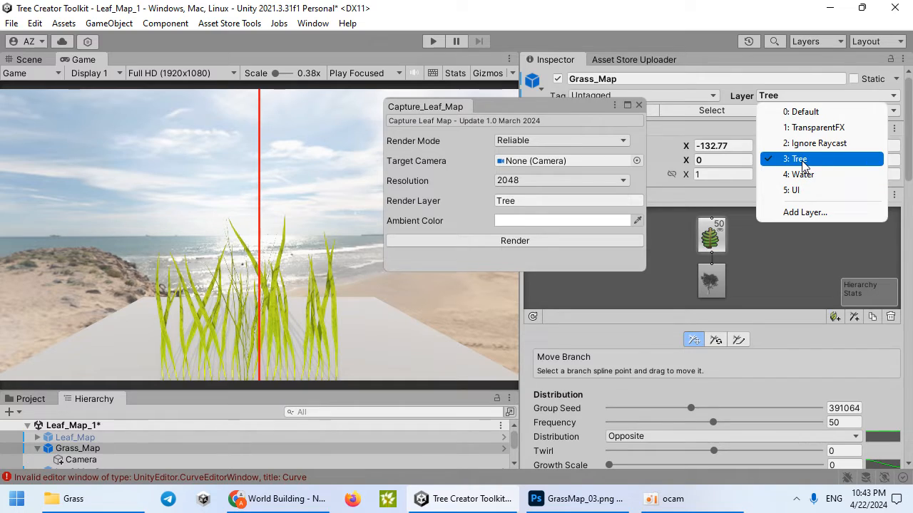
{"action": "left_click", "coordinate": [464, 209]}
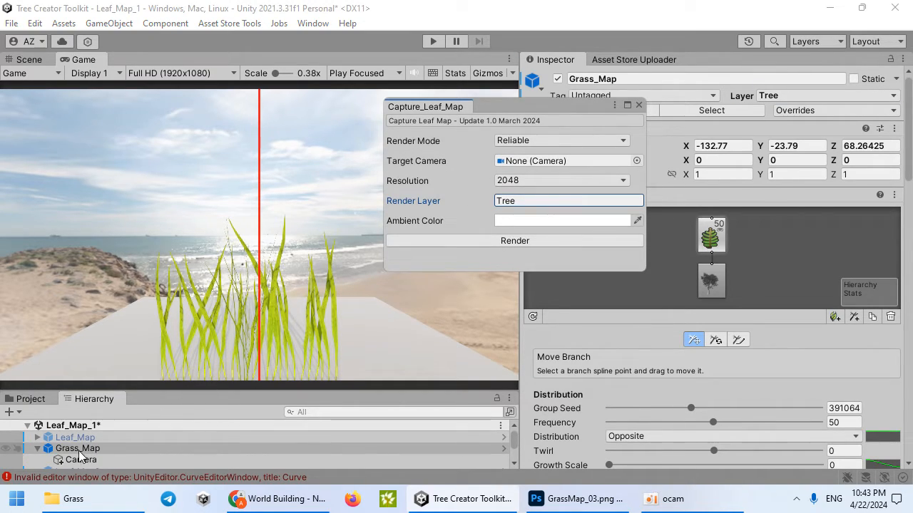
Render the leaf map with Grass_Map's Camera as Target Camera and choose the Textures/Leaf/Grass/Maps folder as save location.
{"action": "left_click_drag", "start_coordinate": [80, 460], "coordinate": [531, 161]}
{"action": "left_click", "coordinate": [540, 241]}
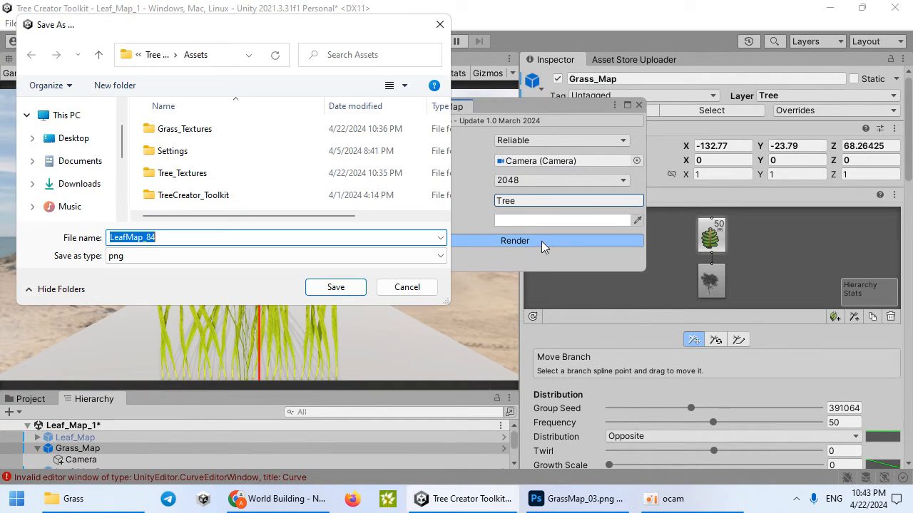
{"action": "double_click", "coordinate": [175, 198]}
{"action": "scroll", "coordinate": [189, 187], "scroll_direction": "down", "scroll_amount": 2}
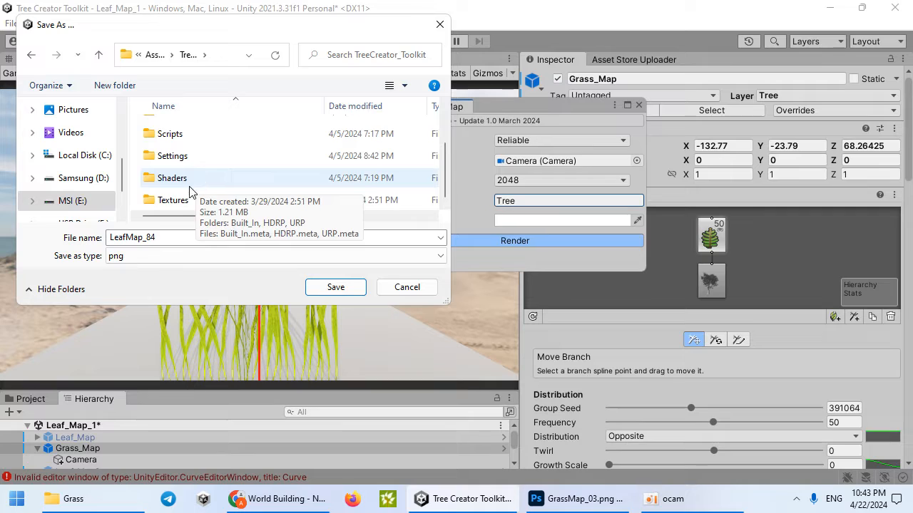
{"action": "double_click", "coordinate": [187, 196]}
{"action": "double_click", "coordinate": [174, 130]}
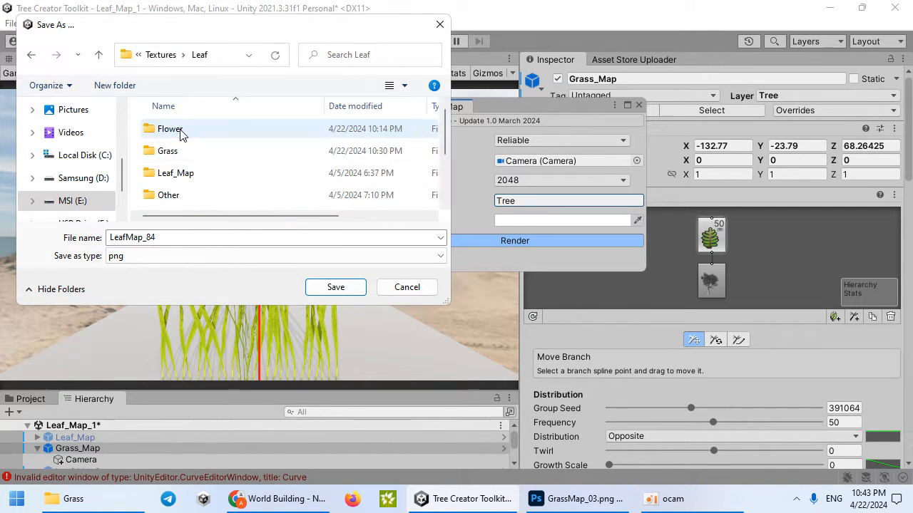
{"action": "double_click", "coordinate": [195, 151]}
{"action": "double_click", "coordinate": [192, 137]}
Save the render as GrassMap_04 in png format and close the capture tool.
{"action": "left_click", "coordinate": [274, 142]}
{"action": "left_click", "coordinate": [310, 142]}
{"action": "left_click", "coordinate": [235, 238]}
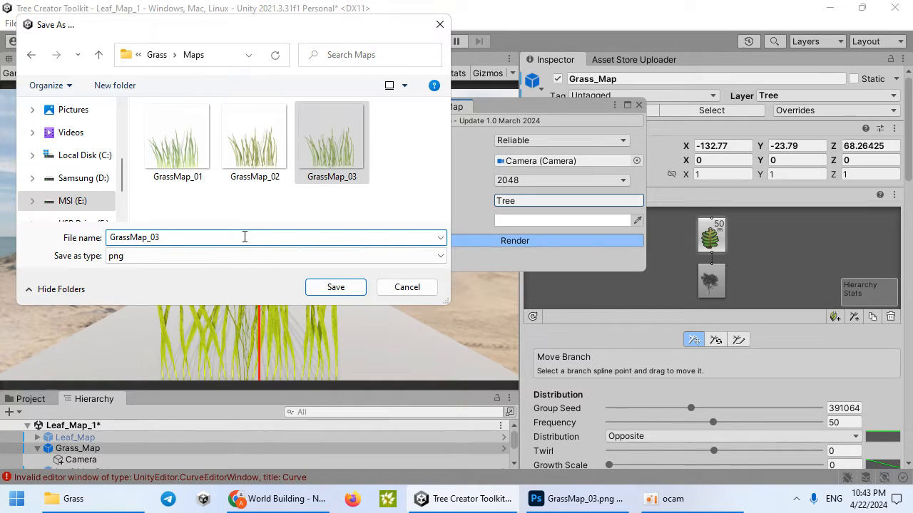
{"action": "key", "text": "BackSpace"}
{"action": "type", "text": "4"}
{"action": "key", "text": "Return"}
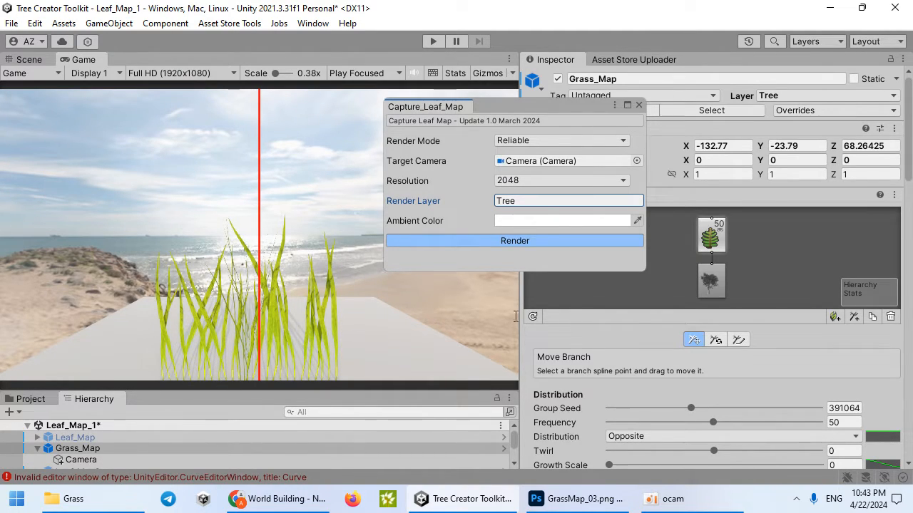
{"action": "left_click", "coordinate": [638, 105]}
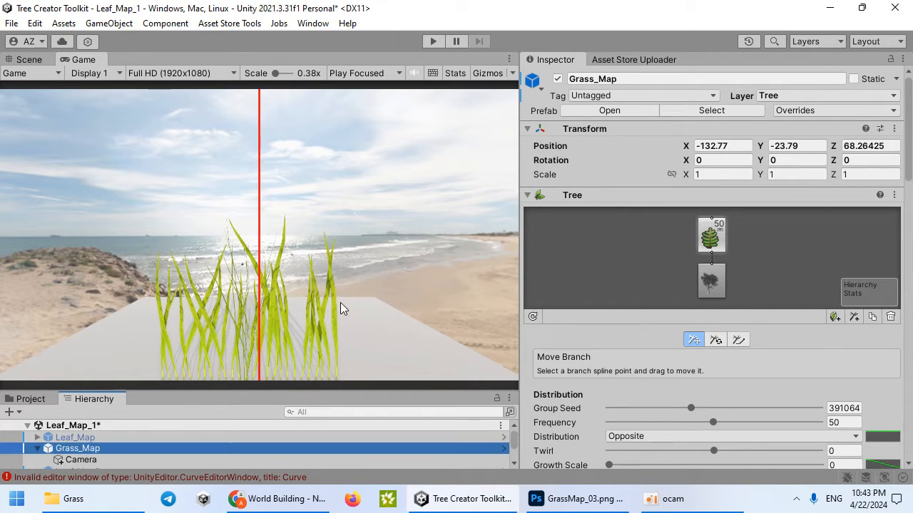
Enlarge the project browser and open GrassMap_04 from the Textures/Leaf/Grass/Maps folder in Photoshop.
{"action": "left_click", "coordinate": [30, 398]}
{"action": "left_click_drag", "start_coordinate": [40, 391], "coordinate": [303, 226]}
{"action": "left_click", "coordinate": [84, 429]}
{"action": "left_click", "coordinate": [82, 416]}
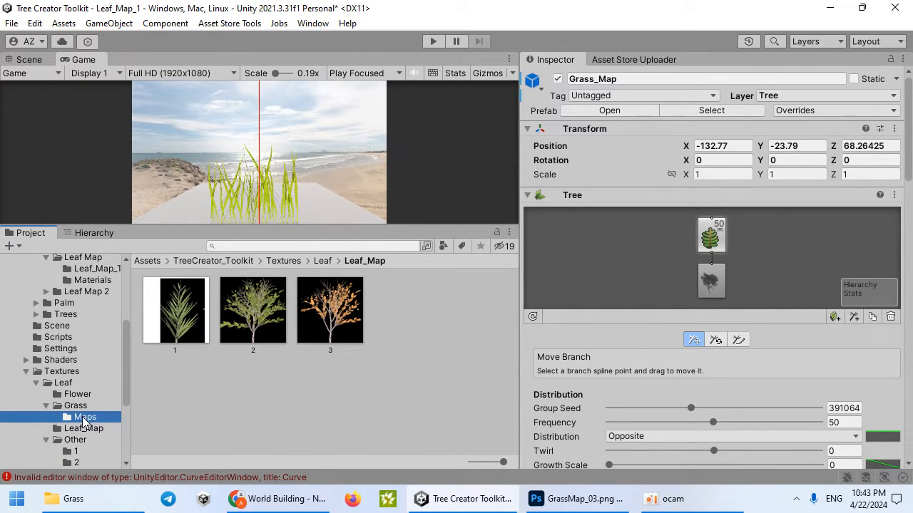
{"action": "left_click", "coordinate": [410, 328]}
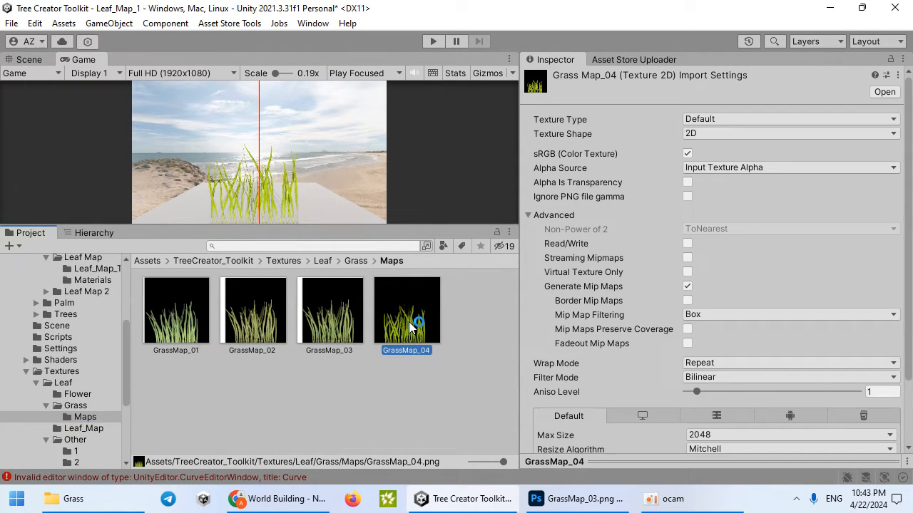
{"action": "double_click", "coordinate": [411, 327]}
Shift Layer 1 to the right with Free Transform to X 1111 px and save GrassMap_04.png.
{"action": "scroll", "coordinate": [394, 399], "scroll_direction": "up", "scroll_amount": 3, "text": "alt"}
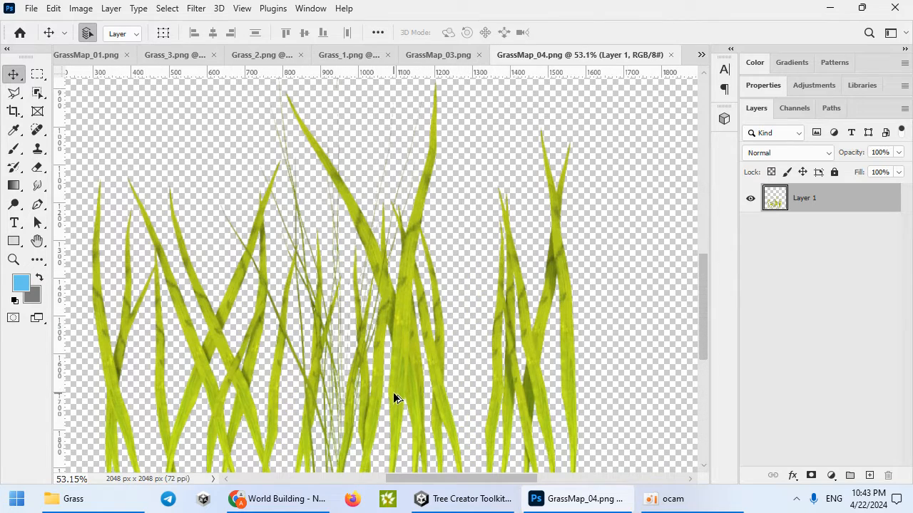
{"action": "scroll", "coordinate": [397, 392], "scroll_direction": "down", "scroll_amount": 3, "text": "alt"}
{"action": "scroll", "coordinate": [401, 389], "scroll_direction": "down", "scroll_amount": 3, "text": "alt"}
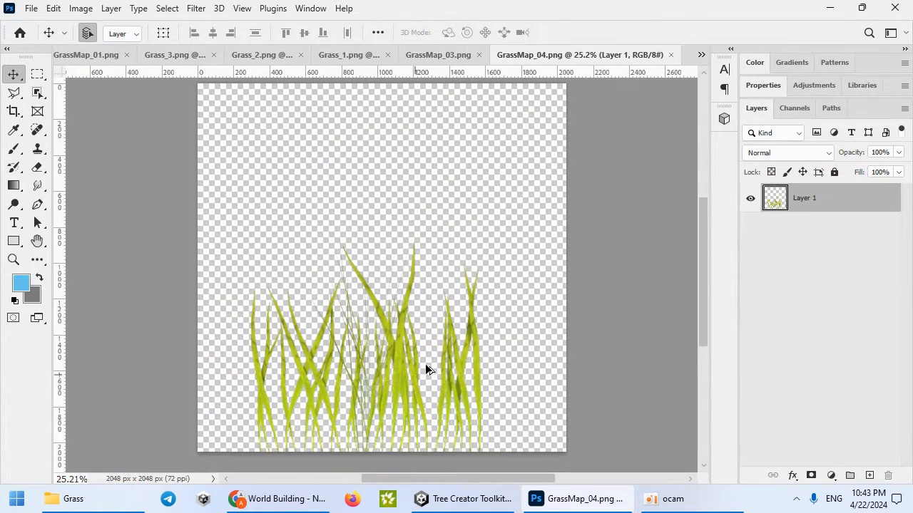
{"action": "key", "text": "ctrl+t"}
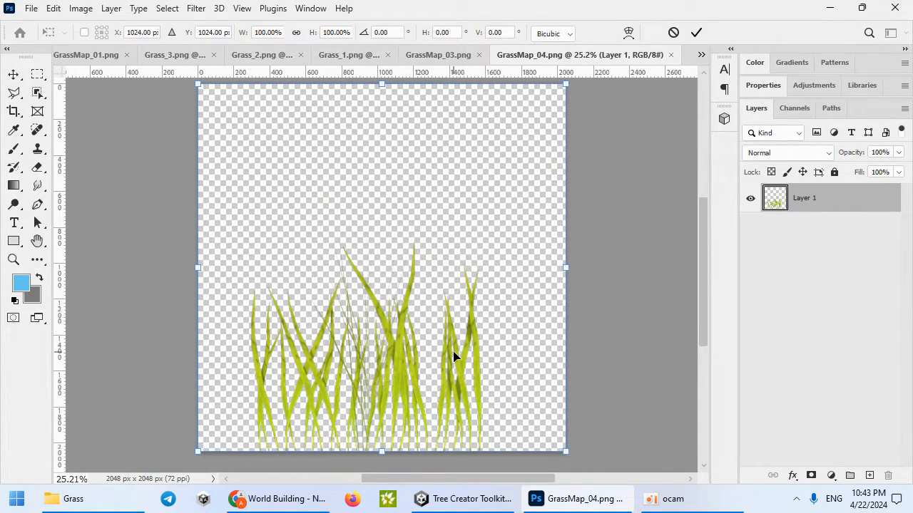
{"action": "key", "text": "Right"}
{"action": "key", "text": "Right"}
{"action": "key", "text": "Right"}
{"action": "key", "text": "Right"}
{"action": "key", "text": "Right"}
{"action": "key", "text": "Right"}
{"action": "key", "text": "Right"}
{"action": "key", "text": "Right"}
{"action": "key", "text": "Right"}
{"action": "key", "text": "Right"}
{"action": "key", "text": "Right"}
{"action": "key", "text": "Right"}
{"action": "key", "text": "Right"}
{"action": "key", "text": "Right"}
{"action": "key", "text": "Right"}
{"action": "key", "text": "Right"}
{"action": "key", "text": "Right"}
{"action": "key", "text": "Right"}
{"action": "key", "text": "Right"}
{"action": "key", "text": "Right"}
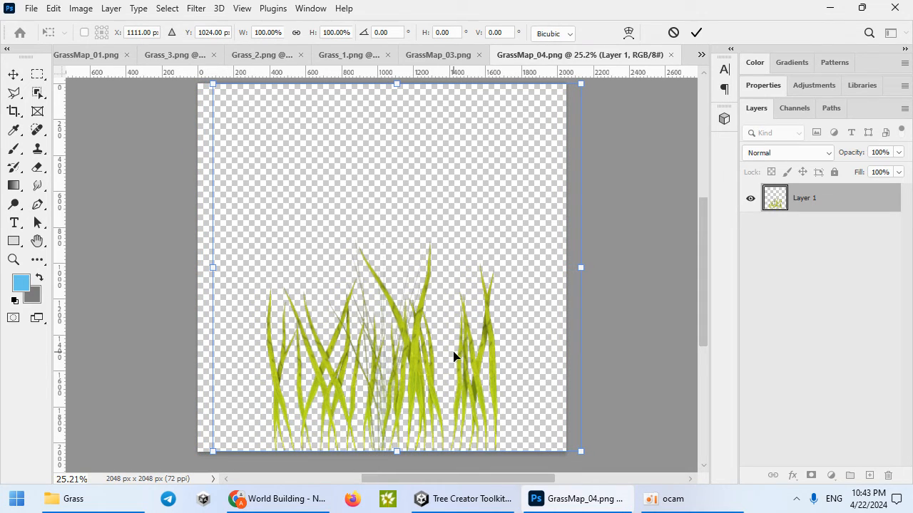
{"action": "key", "text": "Return"}
{"action": "key", "text": "ctrl+s"}
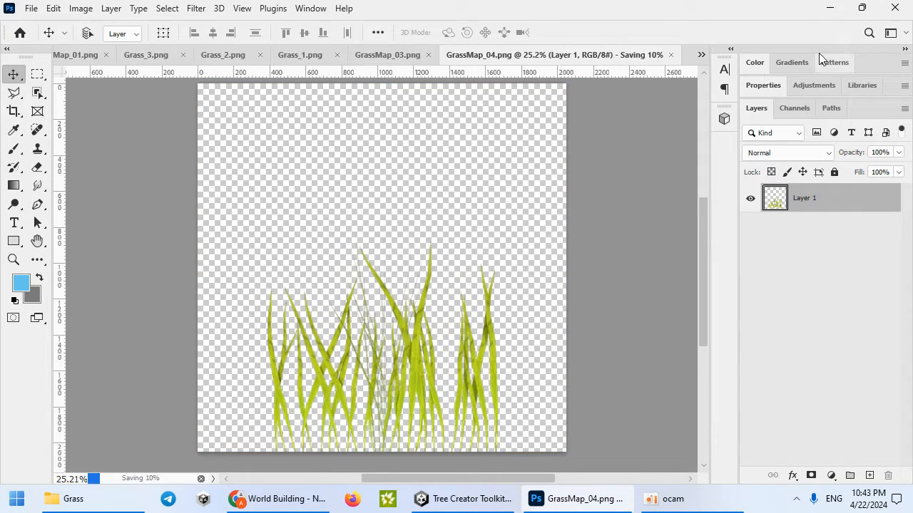
Switch from Photoshop back to Unity and open the Samples scene from the TreeCreator_Toolkit/Scene folder.
{"action": "left_click", "coordinate": [827, 8]}
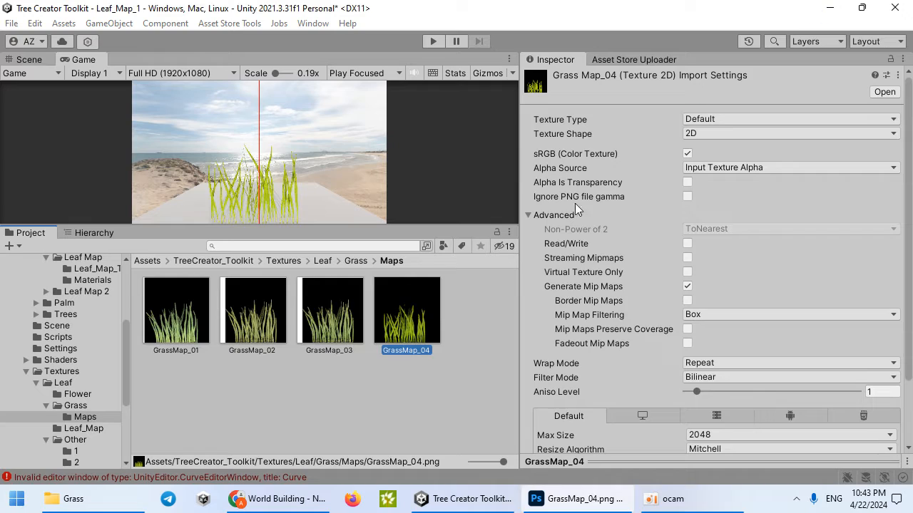
{"action": "left_click", "coordinate": [92, 403]}
{"action": "left_click", "coordinate": [87, 392]}
{"action": "scroll", "coordinate": [87, 392], "scroll_direction": "up", "scroll_amount": 2}
{"action": "scroll", "coordinate": [87, 392], "scroll_direction": "up", "scroll_amount": 4}
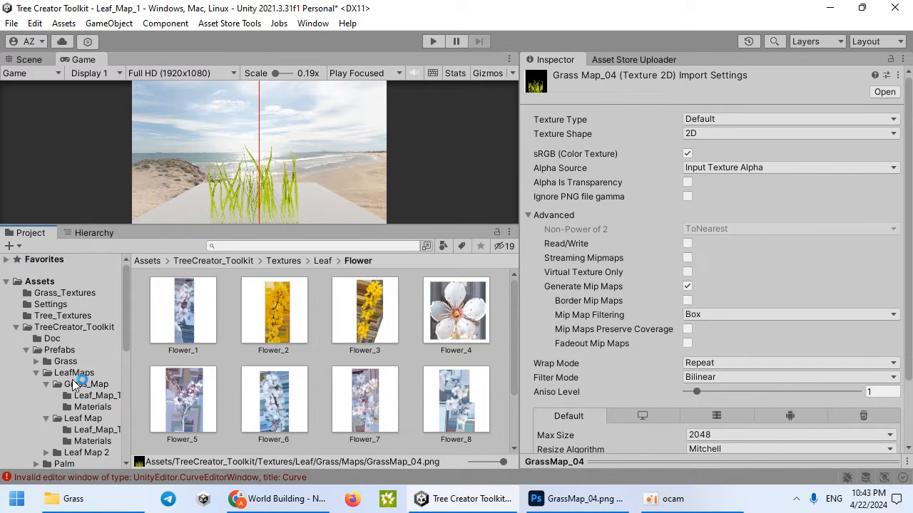
{"action": "left_click", "coordinate": [27, 351]}
{"action": "left_click", "coordinate": [66, 363]}
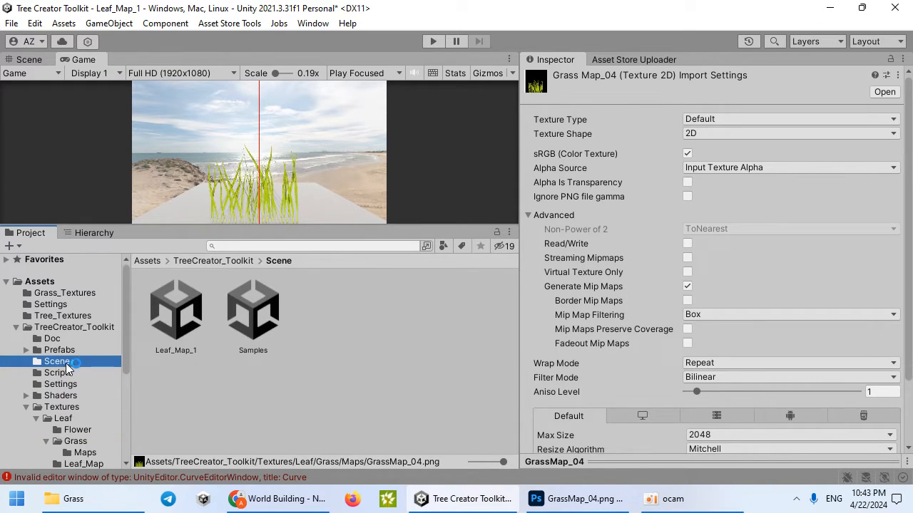
{"action": "double_click", "coordinate": [258, 303]}
{"action": "left_click", "coordinate": [448, 287]}
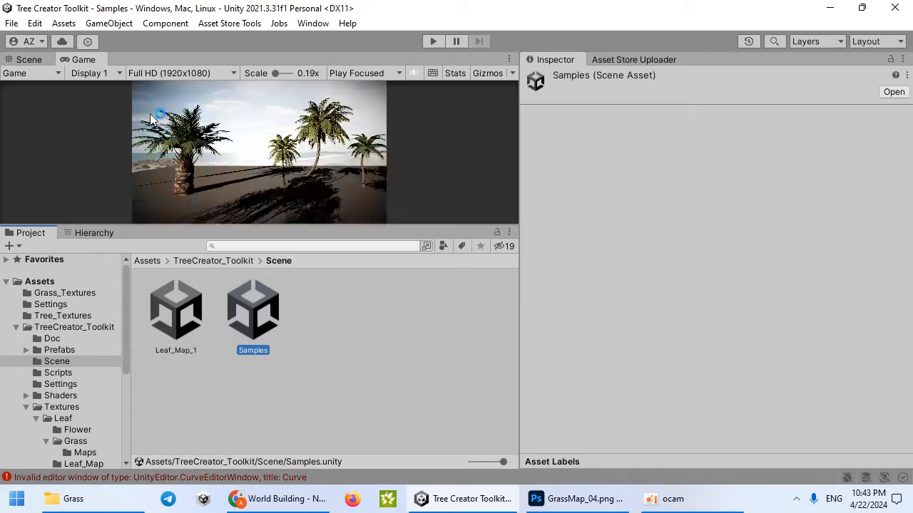
Select the grass clump in the Samples scene and locate the Frond Material used by its branch group.
{"action": "left_click", "coordinate": [43, 57]}
{"action": "left_click", "coordinate": [255, 172]}
{"action": "key", "text": "s"}
{"action": "right_click_drag", "start_coordinate": [186, 136], "coordinate": [243, 159]}
{"action": "key", "text": "w"}
{"action": "scroll", "coordinate": [694, 283], "scroll_direction": "down", "scroll_amount": 5}
{"action": "scroll", "coordinate": [694, 282], "scroll_direction": "up", "scroll_amount": 5}
{"action": "left_click", "coordinate": [711, 235]}
{"action": "scroll", "coordinate": [750, 261], "scroll_direction": "down", "scroll_amount": 5}
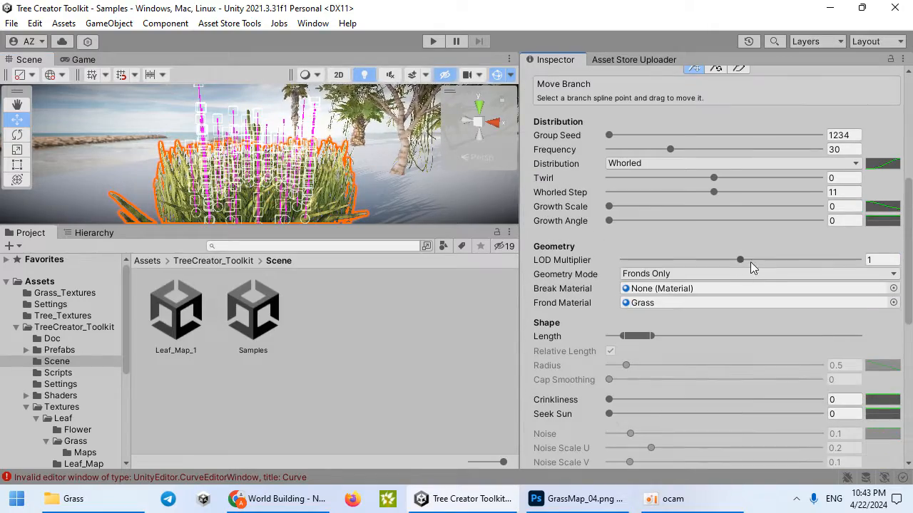
{"action": "left_click", "coordinate": [695, 303]}
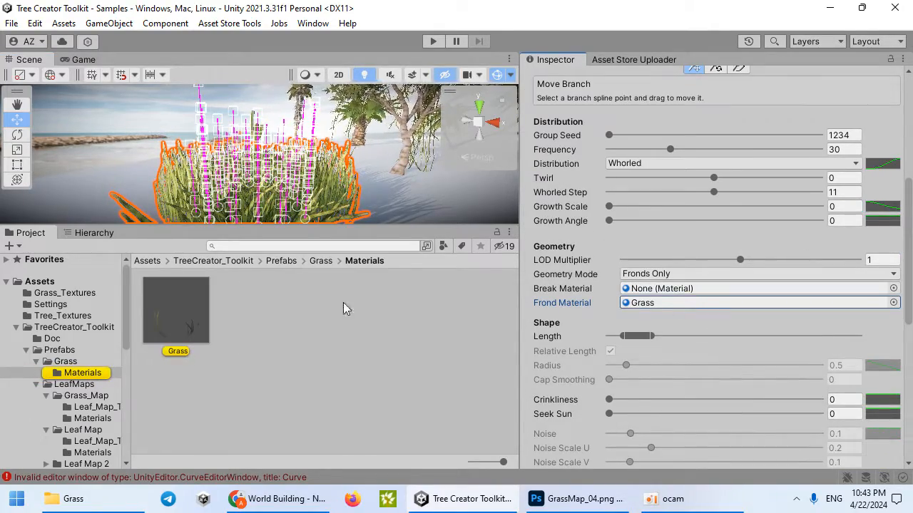
Assign the GrassMap_04 texture as the Albedo map of the Grass material in Prefabs/Grass/Materials.
{"action": "left_click", "coordinate": [321, 260]}
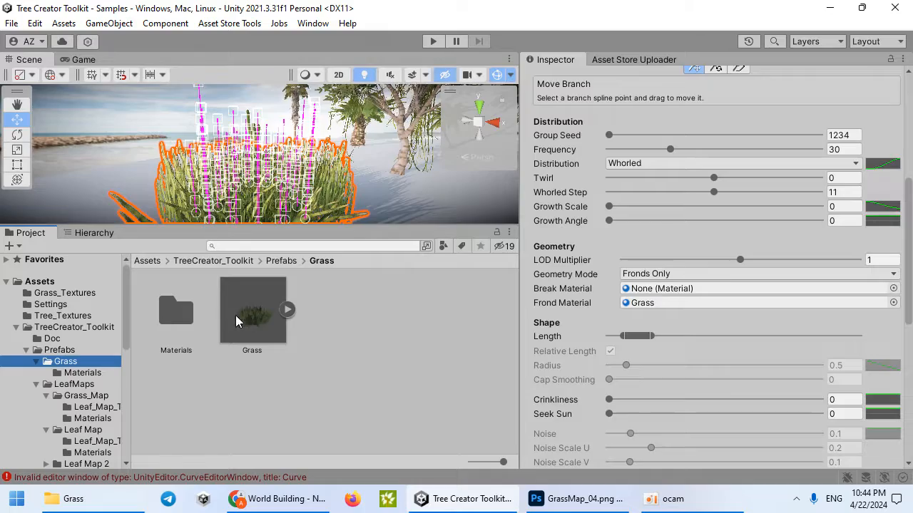
{"action": "double_click", "coordinate": [177, 310]}
{"action": "left_click", "coordinate": [176, 310]}
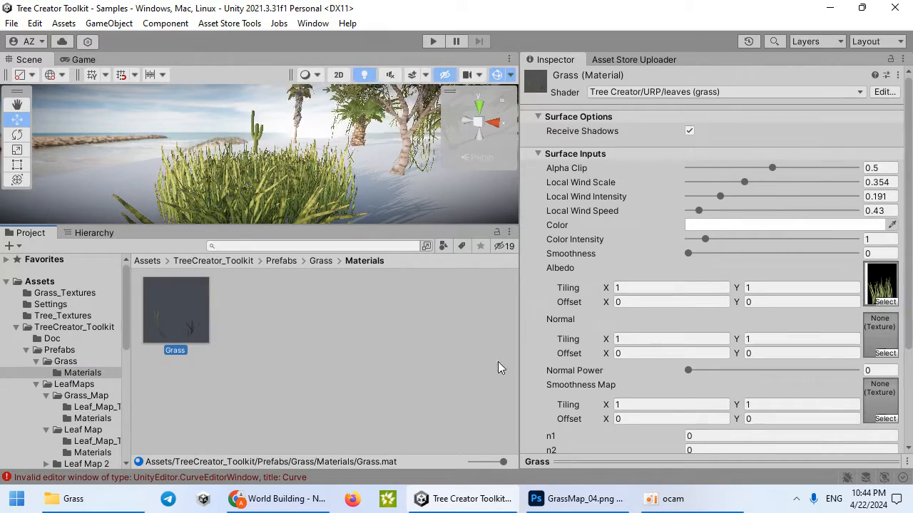
{"action": "left_click", "coordinate": [881, 284]}
{"action": "left_click_drag", "start_coordinate": [404, 321], "coordinate": [882, 285]}
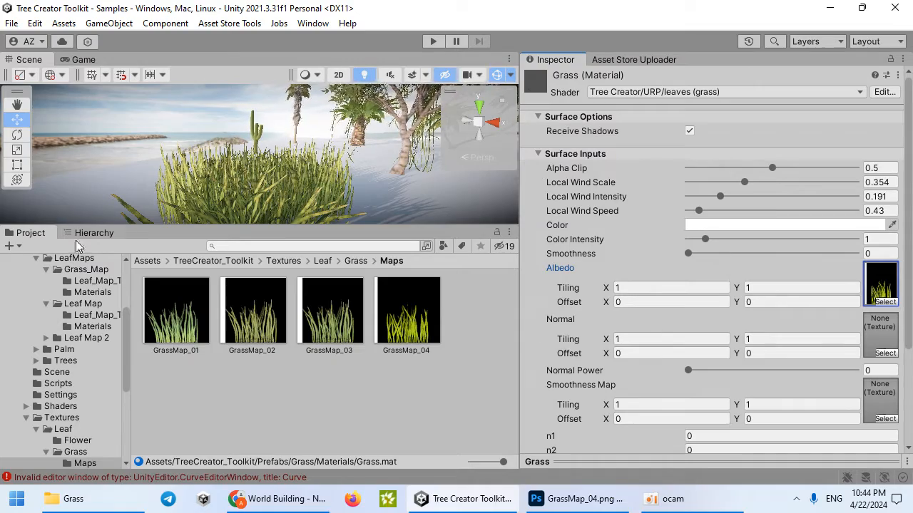
Select the Grass prefab in Prefabs/Grass and delete the frond branch group from its tree hierarchy.
{"action": "scroll", "coordinate": [84, 346], "scroll_direction": "up", "scroll_amount": 2}
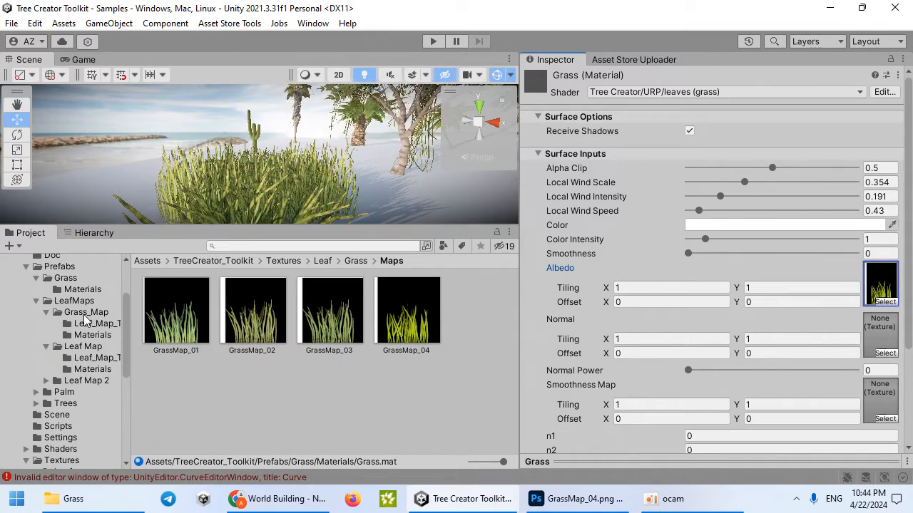
{"action": "scroll", "coordinate": [69, 325], "scroll_direction": "up", "scroll_amount": 4}
{"action": "left_click", "coordinate": [84, 361]}
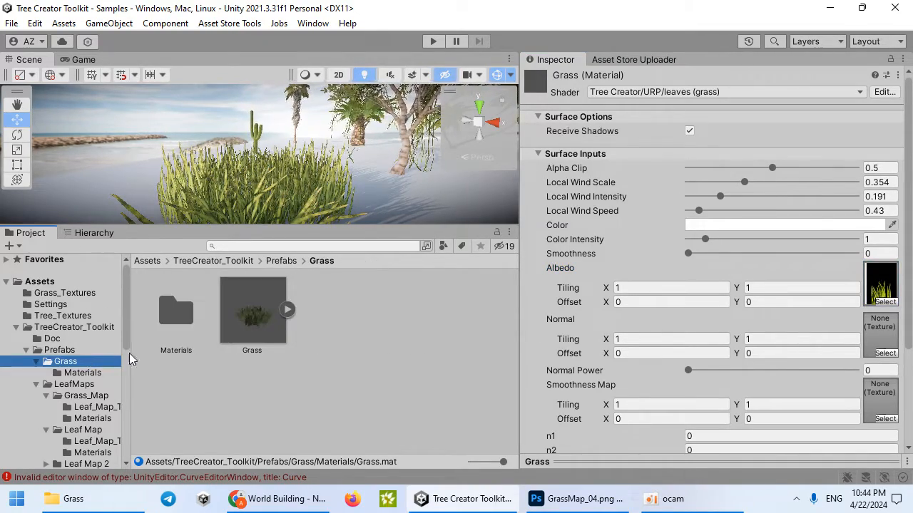
{"action": "left_click", "coordinate": [241, 306]}
{"action": "scroll", "coordinate": [711, 318], "scroll_direction": "down", "scroll_amount": 5}
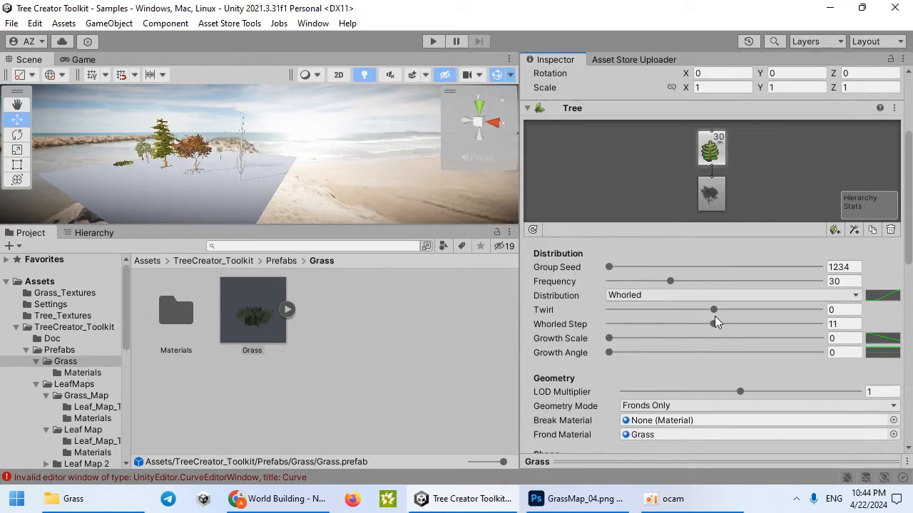
{"action": "right_click_drag", "start_coordinate": [363, 192], "coordinate": [499, 171]}
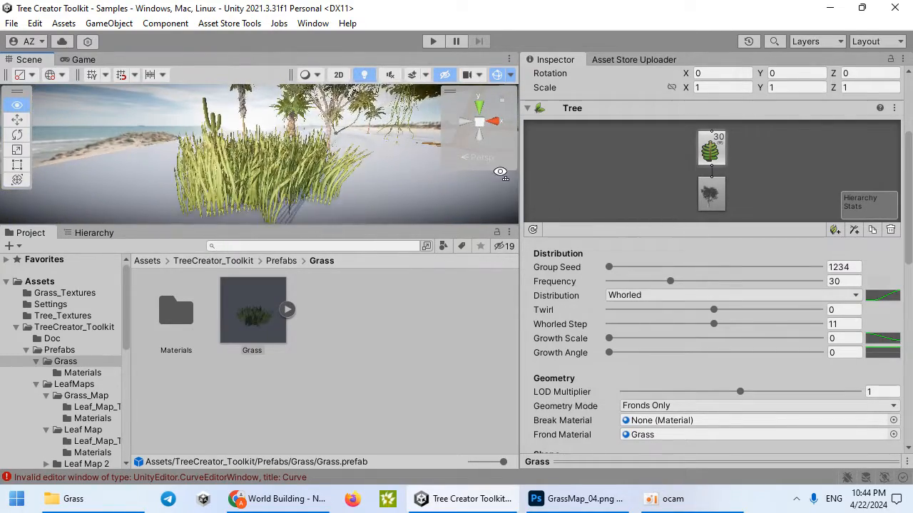
{"action": "left_click", "coordinate": [890, 230]}
{"action": "right_click_drag", "start_coordinate": [292, 179], "coordinate": [295, 187]}
{"action": "scroll", "coordinate": [688, 229], "scroll_direction": "up", "scroll_amount": 3}
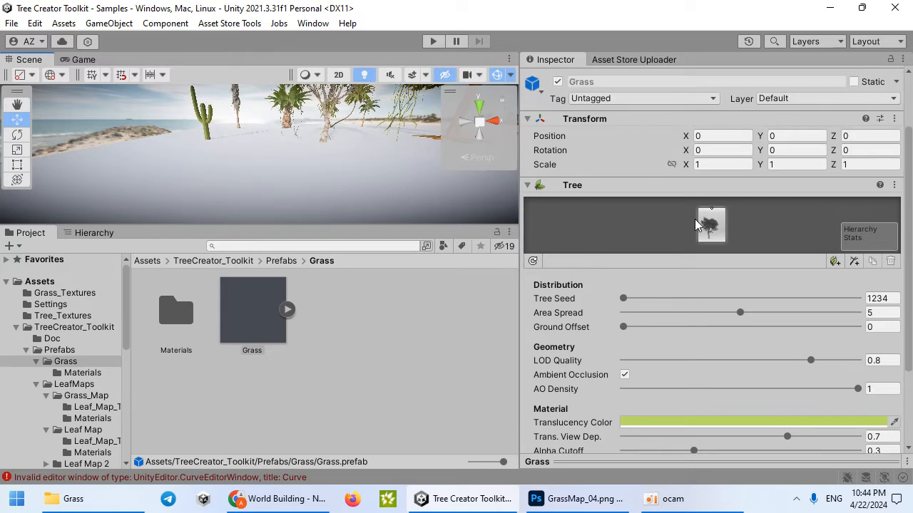
Add a new branch group to the Grass tree, set its Geometry Mode to Fronds Only and widen the scene area.
{"action": "left_click", "coordinate": [853, 263]}
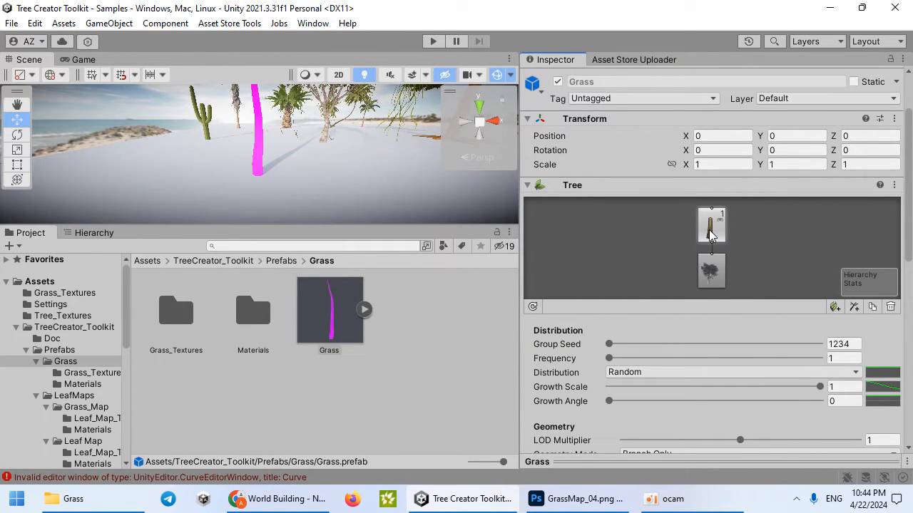
{"action": "scroll", "coordinate": [739, 298], "scroll_direction": "down", "scroll_amount": 7}
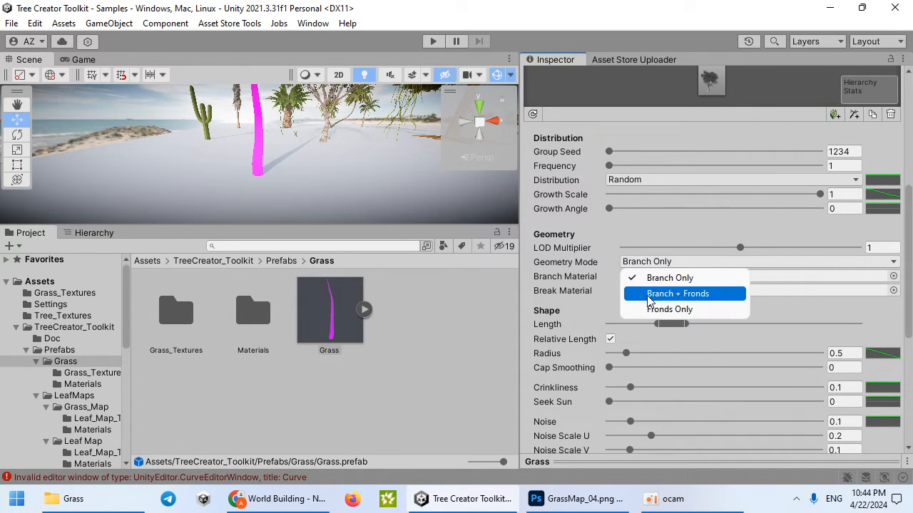
{"action": "left_click", "coordinate": [656, 310]}
{"action": "left_click_drag", "start_coordinate": [522, 217], "coordinate": [617, 217]}
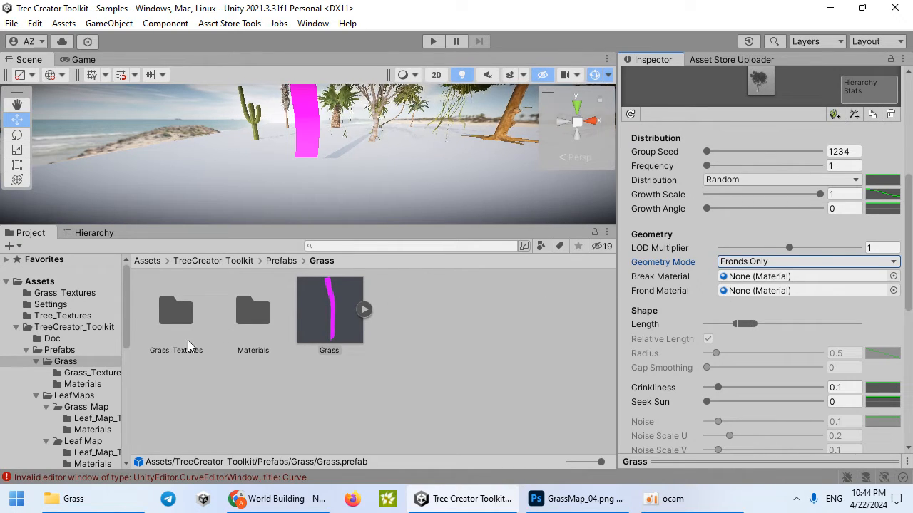
Assign the Grass material as the branch group's Frond Material and set its Frequency to 100.
{"action": "left_click", "coordinate": [82, 385]}
{"action": "left_click_drag", "start_coordinate": [183, 317], "coordinate": [718, 291]}
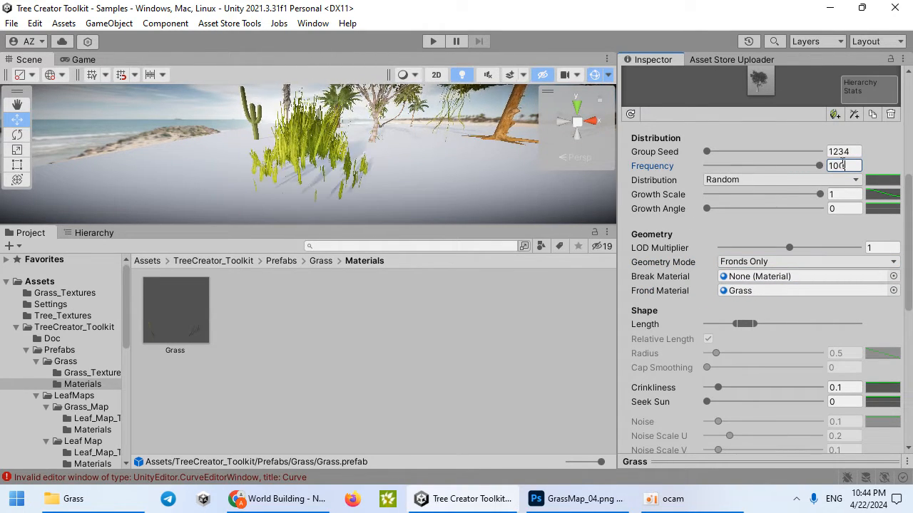
{"action": "key", "text": "w"}
{"action": "right_click_drag", "start_coordinate": [306, 154], "coordinate": [324, 178]}
{"action": "key", "text": "s"}
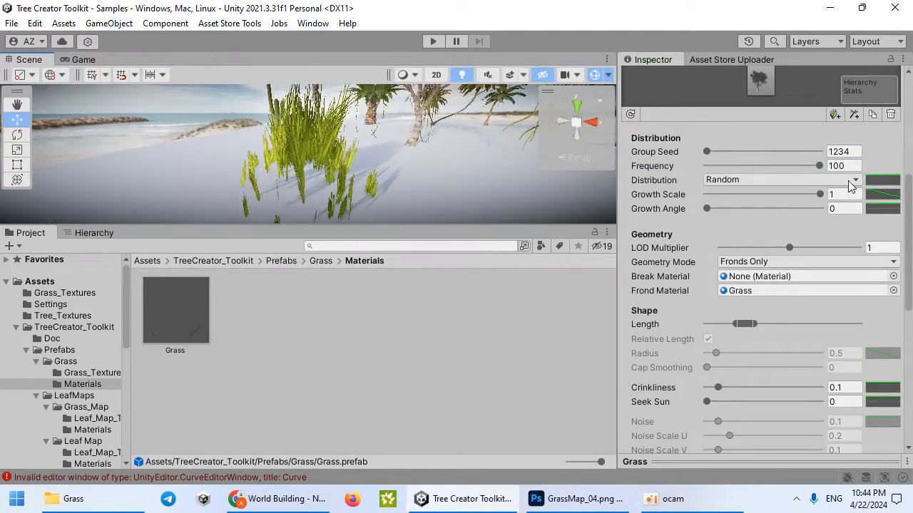
Change the branch group's Distribution to Whorled and set its Growth Scale to 0.
{"action": "left_click", "coordinate": [795, 184]}
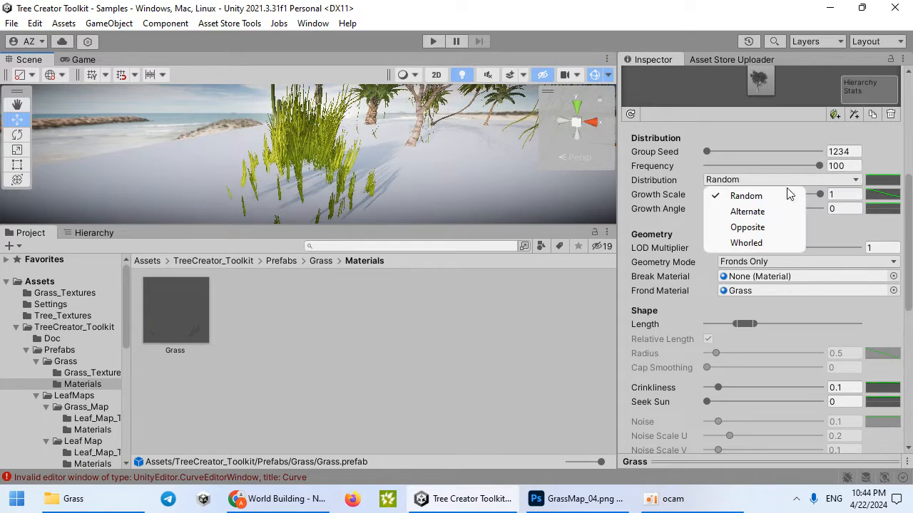
{"action": "left_click", "coordinate": [770, 245]}
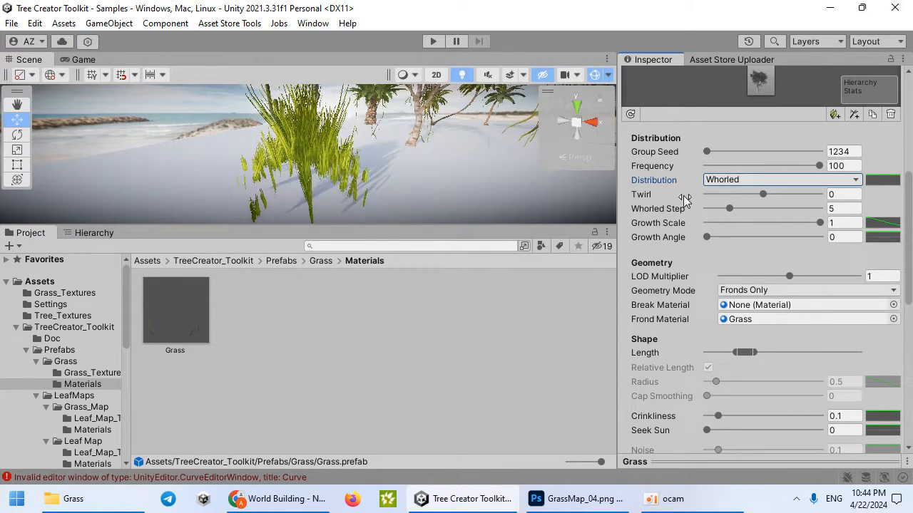
{"action": "left_click_drag", "start_coordinate": [731, 222], "coordinate": [707, 225]}
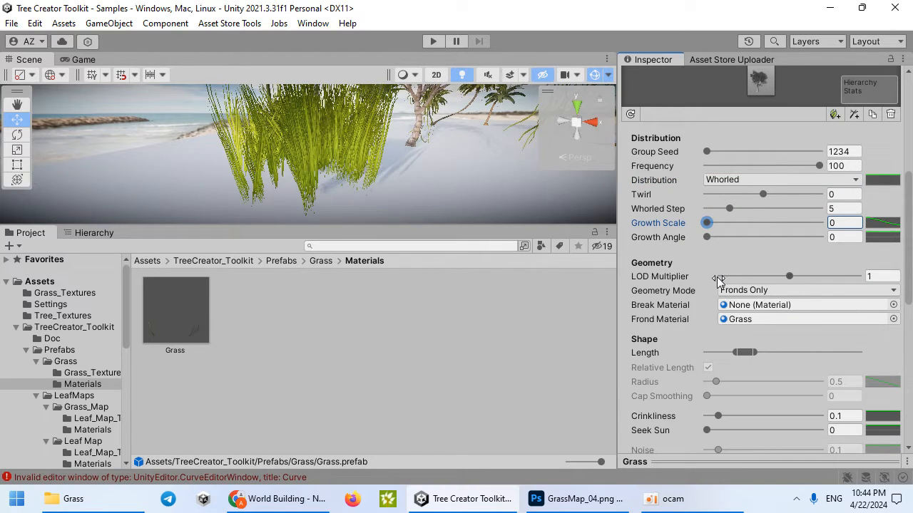
Set the branch group's Frond Width to about 3.12 and its Frequency to 10.
{"action": "scroll", "coordinate": [705, 305], "scroll_direction": "down", "scroll_amount": 10}
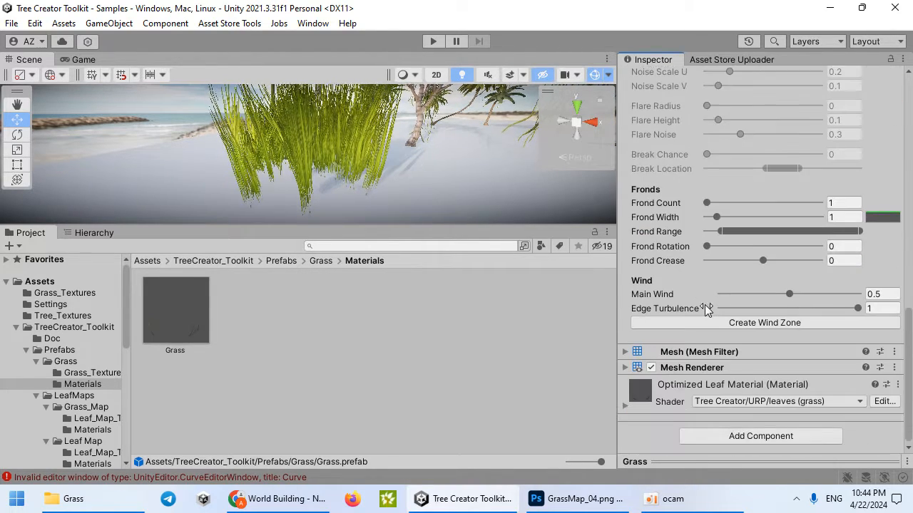
{"action": "scroll", "coordinate": [709, 295], "scroll_direction": "up", "scroll_amount": 2}
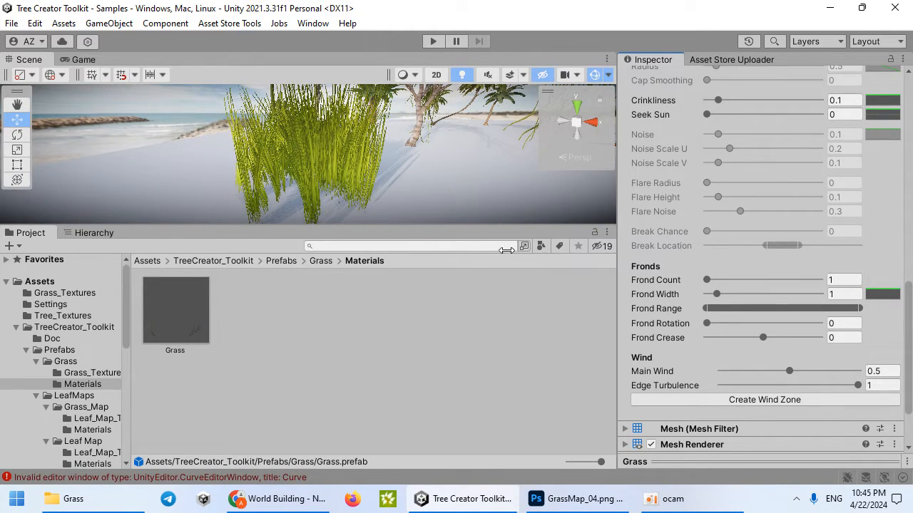
{"action": "left_click_drag", "start_coordinate": [716, 296], "coordinate": [751, 296]}
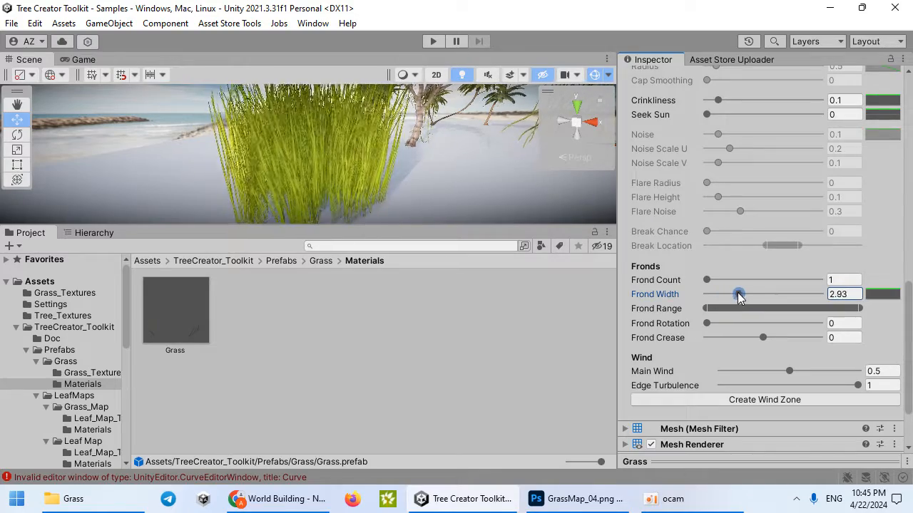
{"action": "scroll", "coordinate": [745, 266], "scroll_direction": "up", "scroll_amount": 10}
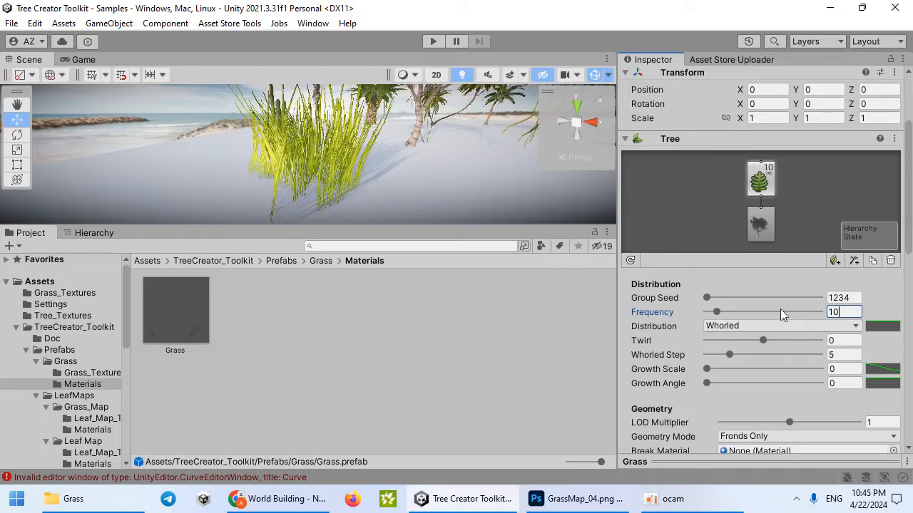
Enlarge the Scene view and frame the grass clump in 3D perspective.
{"action": "left_click_drag", "start_coordinate": [422, 229], "coordinate": [393, 405]}
{"action": "right_click_drag", "start_coordinate": [388, 301], "coordinate": [362, 338]}
{"action": "key", "text": "2"}
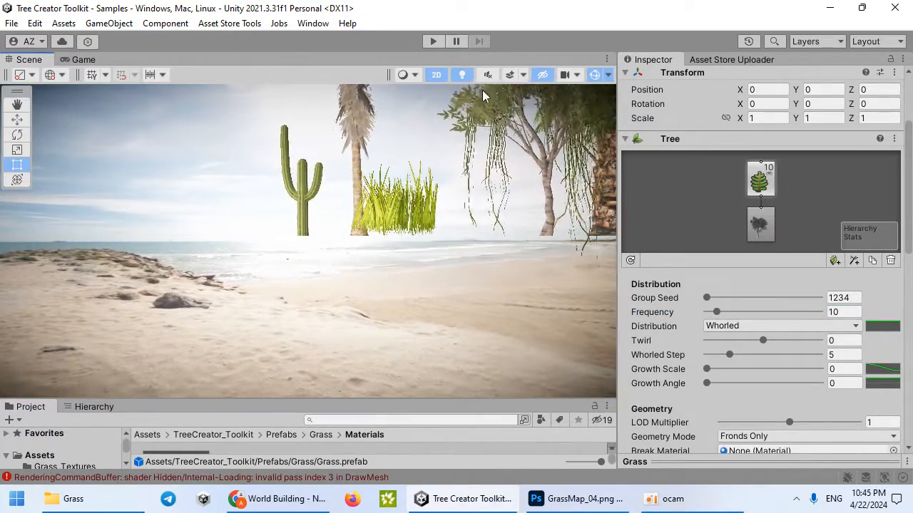
{"action": "left_click", "coordinate": [437, 77]}
{"action": "right_click_drag", "start_coordinate": [366, 235], "coordinate": [369, 288]}
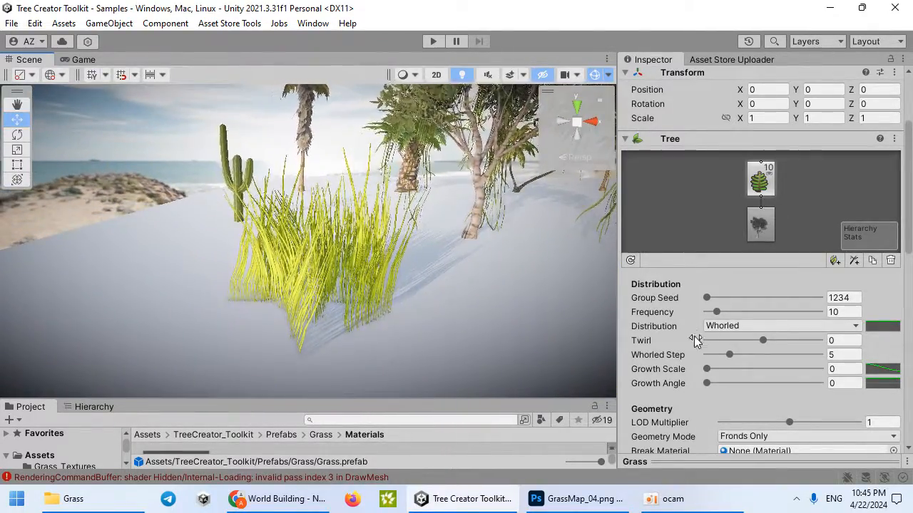
Set the fronds' Crinkliness to 0 and their Frond Width to 3.25.
{"action": "scroll", "coordinate": [692, 339], "scroll_direction": "down", "scroll_amount": 8}
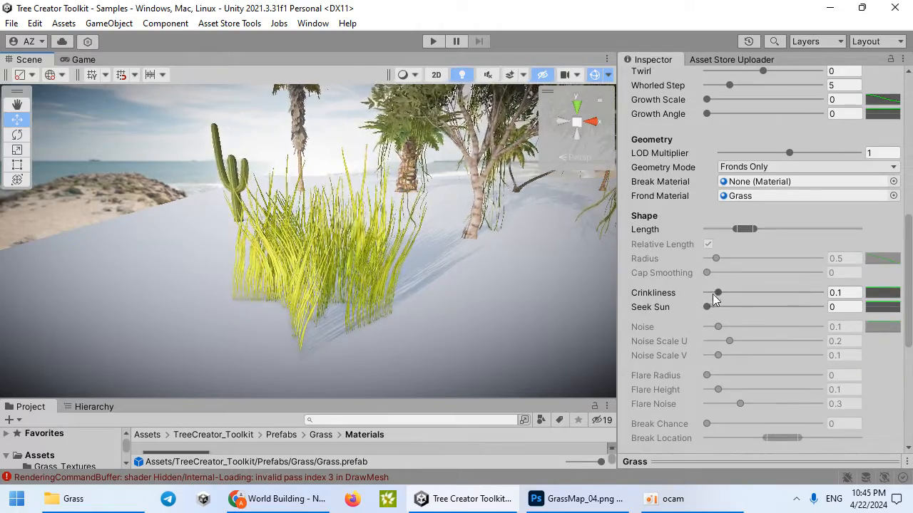
{"action": "right_click_drag", "start_coordinate": [527, 298], "coordinate": [492, 305]}
{"action": "scroll", "coordinate": [681, 286], "scroll_direction": "down", "scroll_amount": 5}
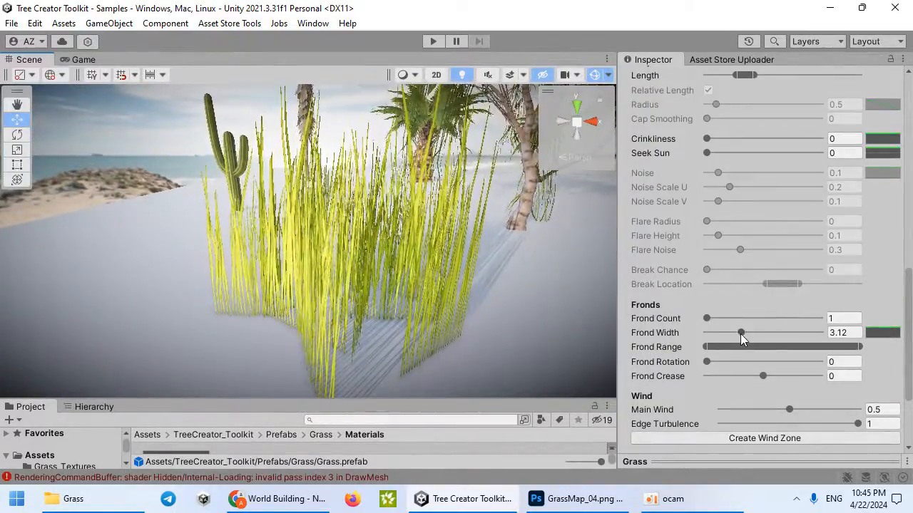
{"action": "left_click_drag", "start_coordinate": [775, 339], "coordinate": [784, 337]}
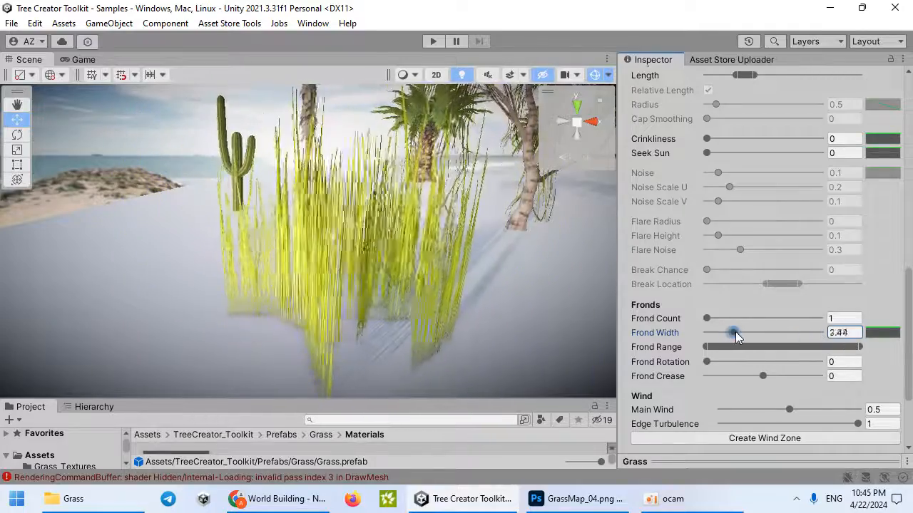
Reduce the Length range of the fronds to make the grass blades much shorter.
{"action": "scroll", "coordinate": [714, 299], "scroll_direction": "up", "scroll_amount": 5}
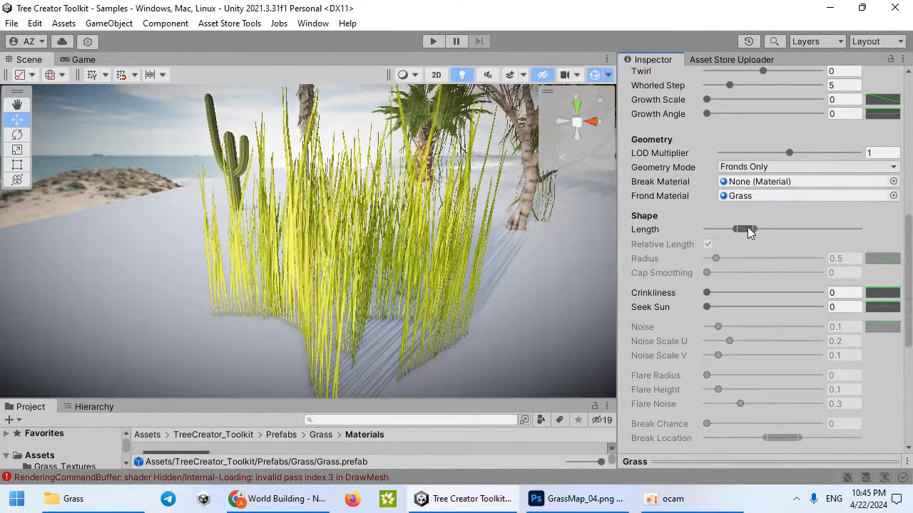
{"action": "mouse_move", "coordinate": [493, 262]}
{"action": "right_mouse_down"}
{"action": "mouse_move", "coordinate": [457, 322]}
{"action": "mouse_move", "coordinate": [343, 318]}
{"action": "mouse_move", "coordinate": [422, 276]}
{"action": "mouse_move", "coordinate": [498, 265]}
{"action": "right_mouse_up"}
{"action": "key", "text": "w"}
{"action": "key", "text": "s"}
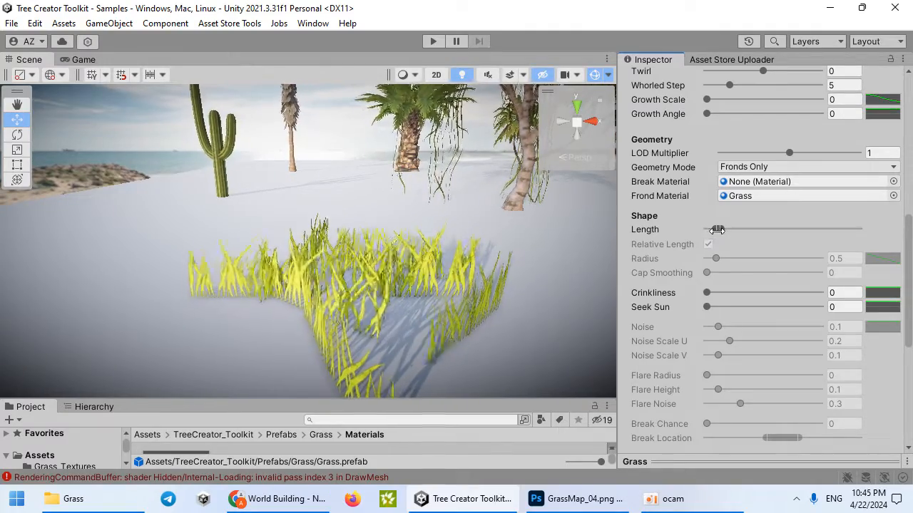
Set the grass branch group's Frond Count to 2.
{"action": "scroll", "coordinate": [779, 314], "scroll_direction": "down", "scroll_amount": 3}
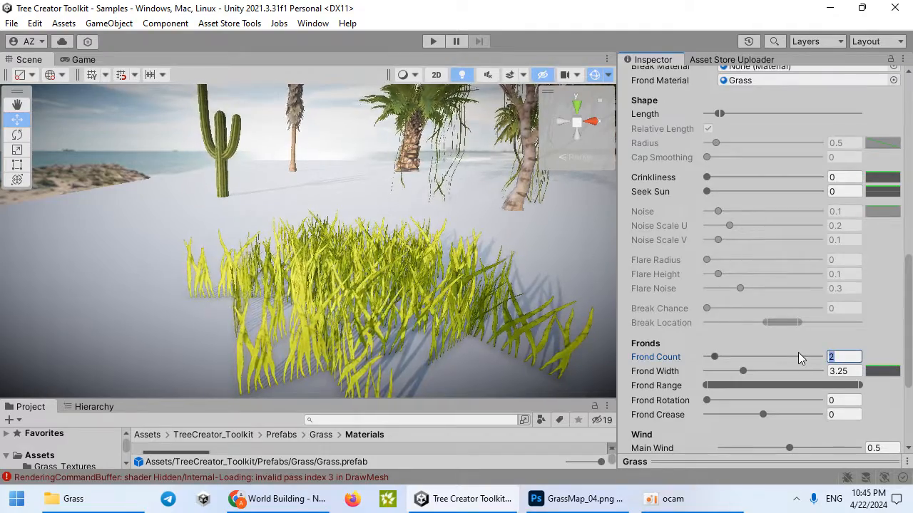
{"action": "left_click_drag", "start_coordinate": [598, 323], "coordinate": [731, 321], "text": "alt"}
{"action": "scroll", "coordinate": [764, 293], "scroll_direction": "up", "scroll_amount": 10}
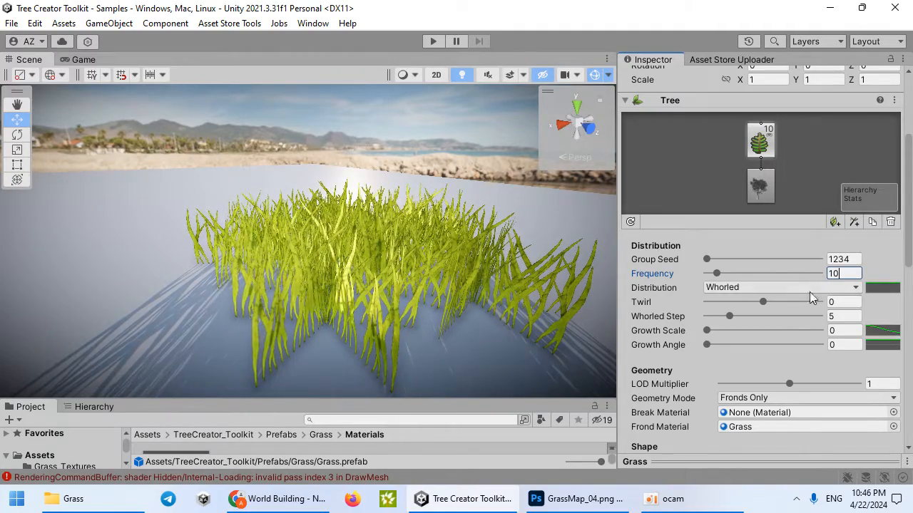
Try the Opposite and Alternate distributions on the branch group, then return it to Whorled.
{"action": "left_click", "coordinate": [810, 289]}
{"action": "left_click", "coordinate": [781, 336]}
{"action": "left_click", "coordinate": [783, 289]}
{"action": "left_click", "coordinate": [774, 319]}
{"action": "right_click_drag", "start_coordinate": [363, 295], "coordinate": [864, 265]}
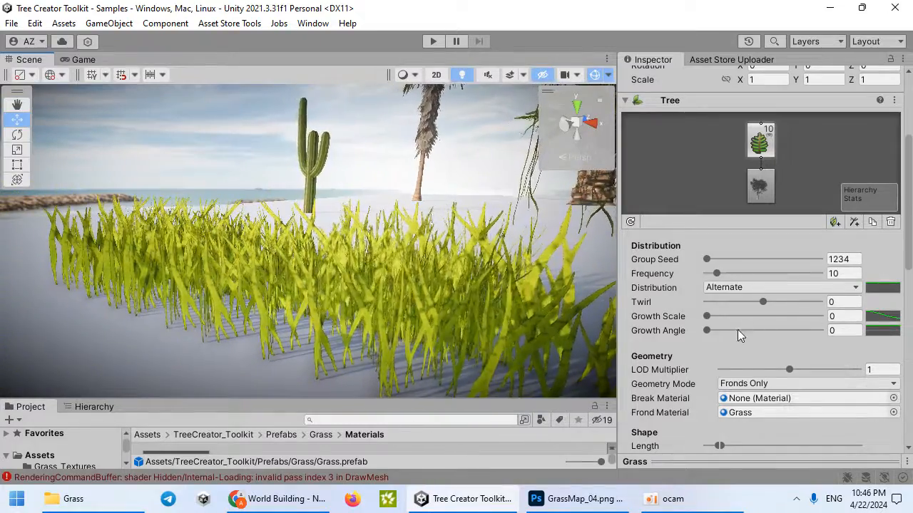
{"action": "left_click", "coordinate": [874, 287]}
{"action": "left_click_drag", "start_coordinate": [710, 223], "coordinate": [661, 177]}
{"action": "left_click", "coordinate": [465, 245]}
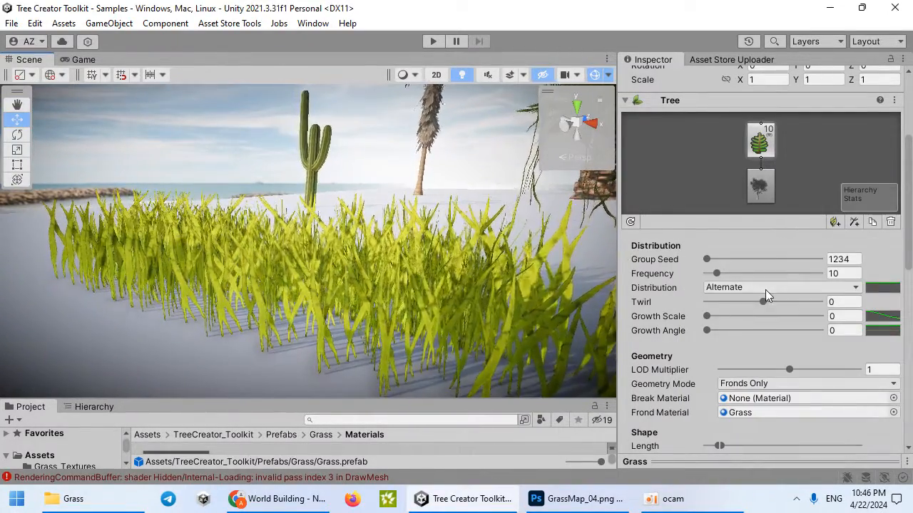
{"action": "left_click", "coordinate": [765, 288]}
{"action": "left_click", "coordinate": [745, 350]}
{"action": "scroll", "coordinate": [360, 312], "scroll_direction": "down", "scroll_amount": 5}
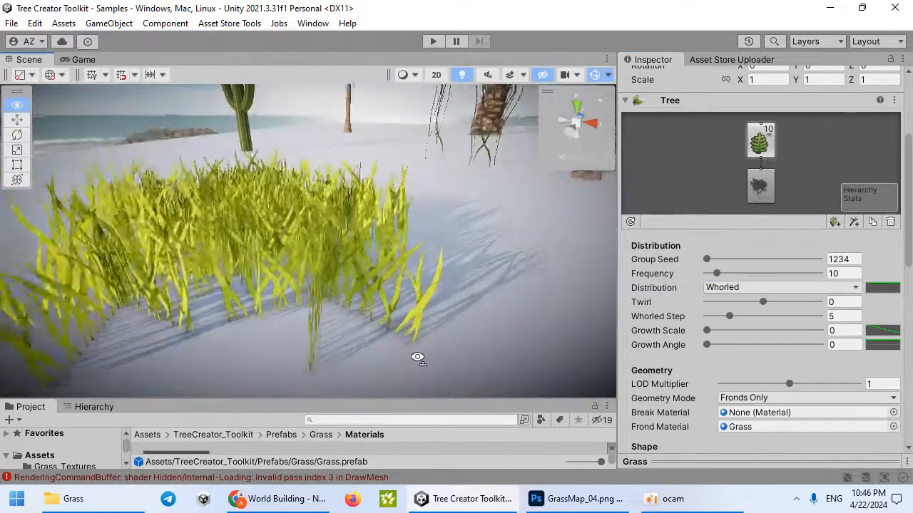
Try moving the two end points of the branch group's Distribution curve.
{"action": "left_click", "coordinate": [882, 288]}
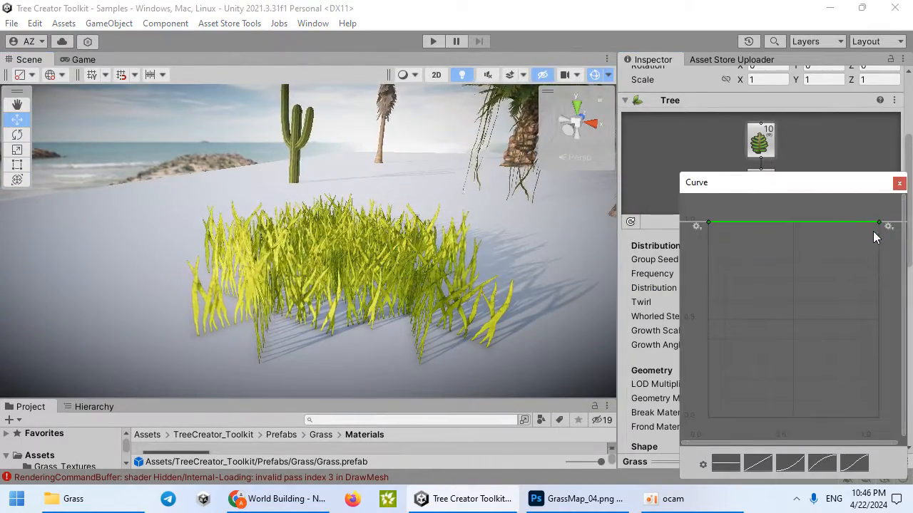
{"action": "mouse_move", "coordinate": [878, 222]}
{"action": "left_mouse_down"}
{"action": "mouse_move", "coordinate": [861, 287]}
{"action": "mouse_move", "coordinate": [708, 412]}
{"action": "mouse_move", "coordinate": [878, 221]}
{"action": "left_mouse_up"}
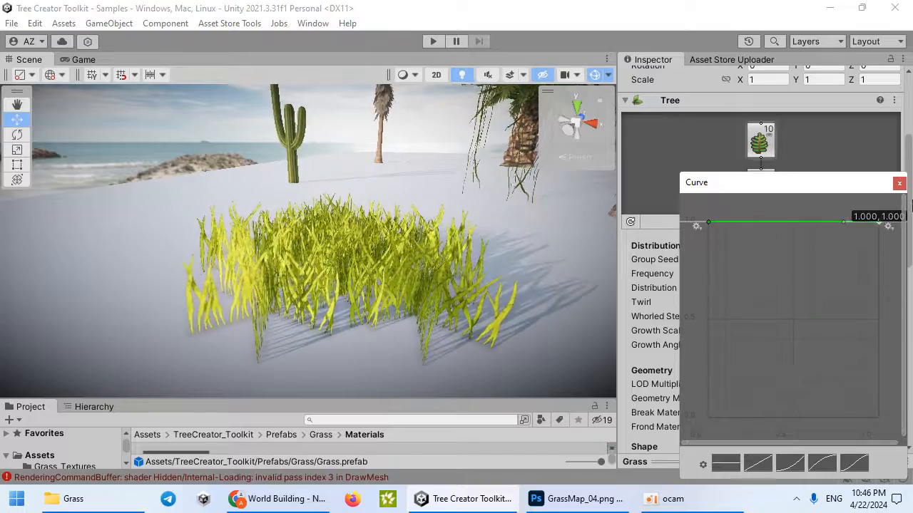
{"action": "mouse_move", "coordinate": [713, 224]}
{"action": "left_mouse_down"}
{"action": "mouse_move", "coordinate": [738, 363]}
{"action": "mouse_move", "coordinate": [696, 221]}
{"action": "left_mouse_up"}
{"action": "left_click_drag", "start_coordinate": [431, 256], "coordinate": [367, 286], "text": "alt"}
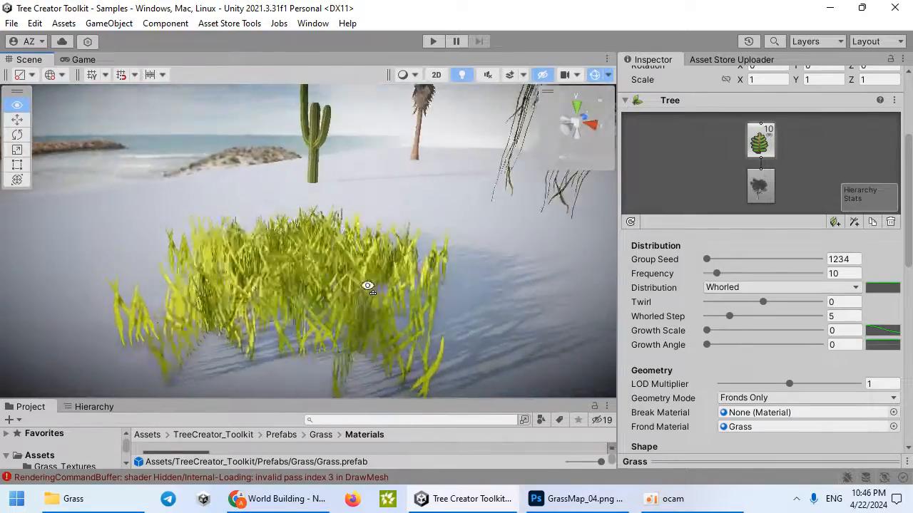
Set the branch group's Frequency to 20.
{"action": "left_click", "coordinate": [838, 274]}
{"action": "type", "text": "20"}
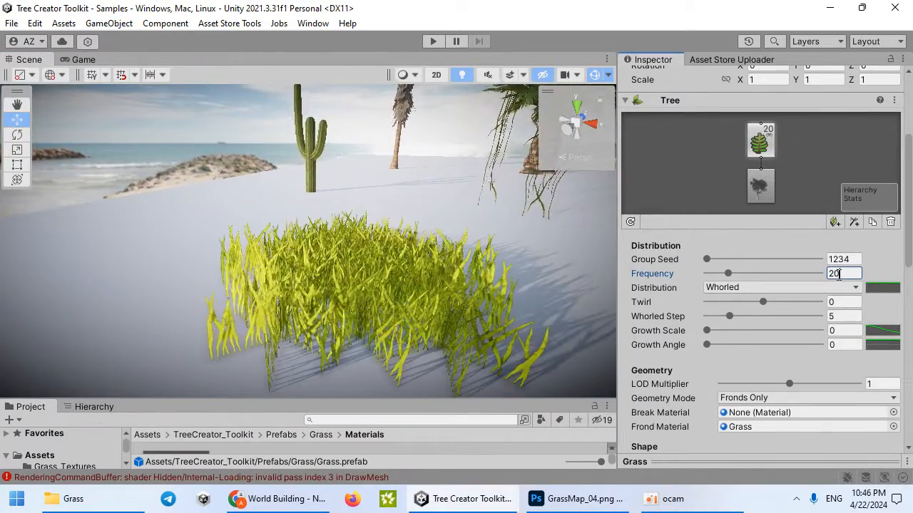
{"action": "left_click_drag", "start_coordinate": [383, 316], "coordinate": [236, 296], "text": "alt"}
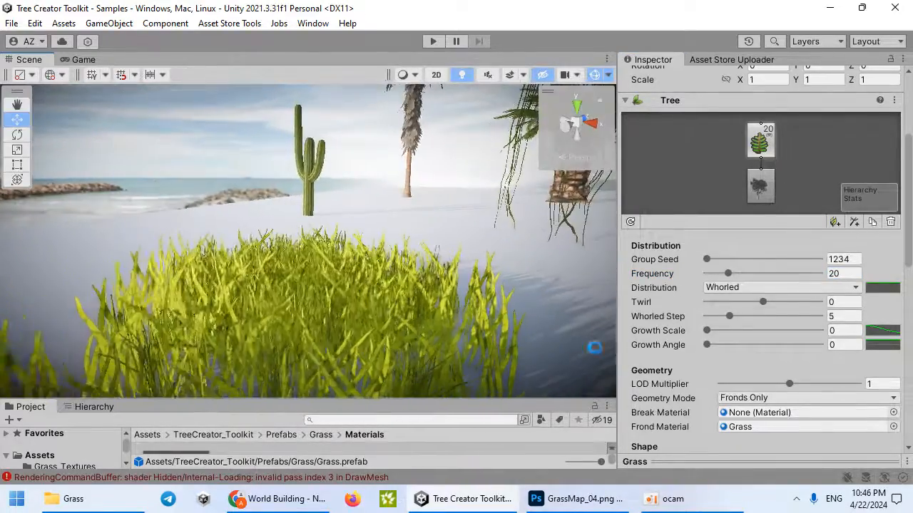
Set the branch group's Growth Scale to about 0.553 so the grass blades vary in size.
{"action": "left_click_drag", "start_coordinate": [707, 345], "coordinate": [799, 329]}
{"action": "right_click_drag", "start_coordinate": [499, 342], "coordinate": [592, 335]}
{"action": "left_click_drag", "start_coordinate": [798, 330], "coordinate": [770, 331]}
{"action": "right_click_drag", "start_coordinate": [456, 321], "coordinate": [469, 314]}
{"action": "left_click_drag", "start_coordinate": [297, 290], "coordinate": [334, 304], "text": "alt"}
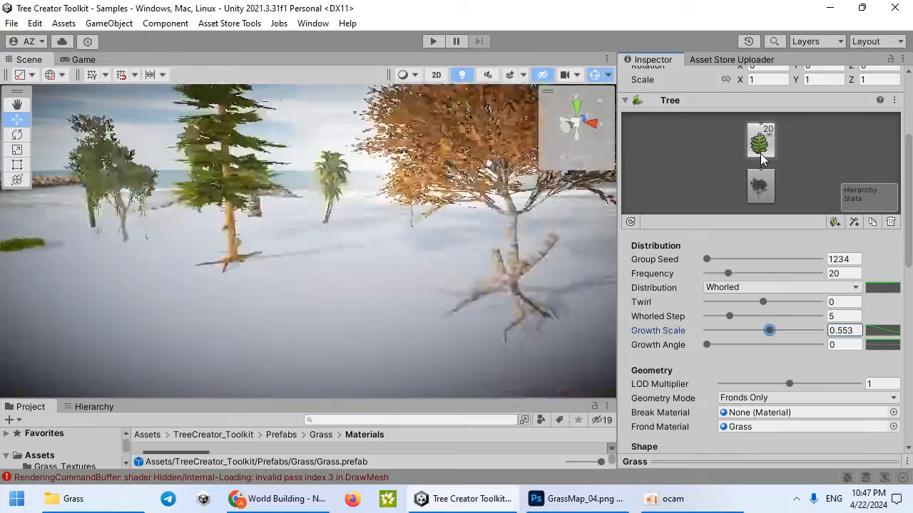
Duplicate the branch group in the Grass tree's hierarchy.
{"action": "left_click", "coordinate": [871, 223]}
{"action": "left_click_drag", "start_coordinate": [482, 259], "coordinate": [362, 251], "text": "alt"}
{"action": "right_click_drag", "start_coordinate": [363, 250], "coordinate": [480, 250]}
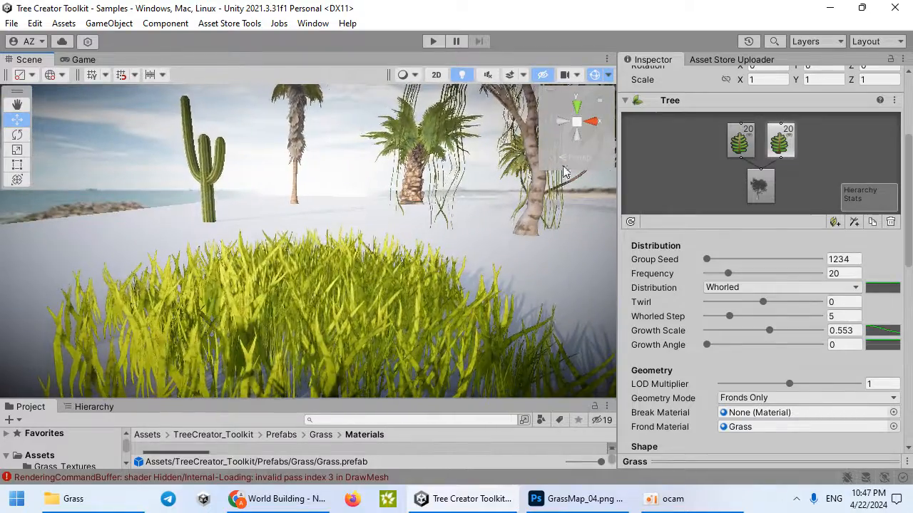
Locate the Grass frond material in the project, duplicate it and name the copy Flower.
{"action": "scroll", "coordinate": [756, 271], "scroll_direction": "down", "scroll_amount": 5}
{"action": "left_click", "coordinate": [779, 275]}
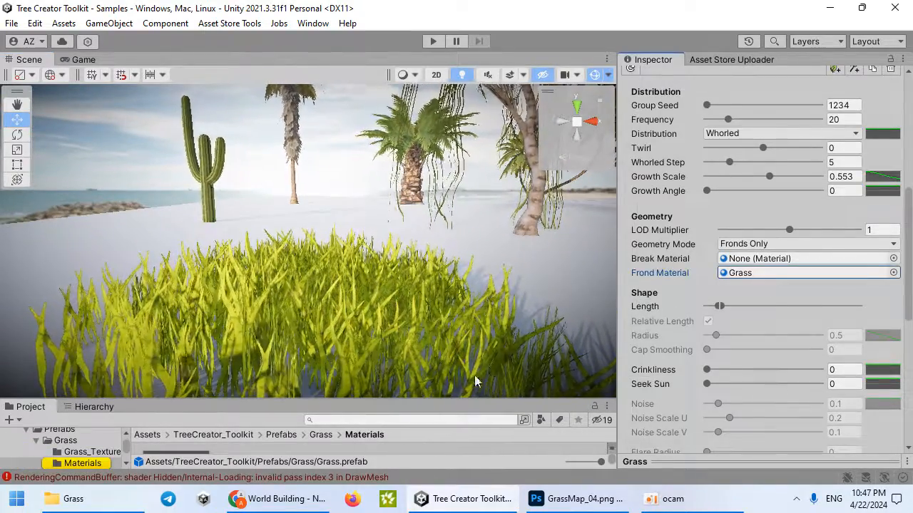
{"action": "left_click_drag", "start_coordinate": [328, 401], "coordinate": [328, 304]}
{"action": "left_click", "coordinate": [187, 393]}
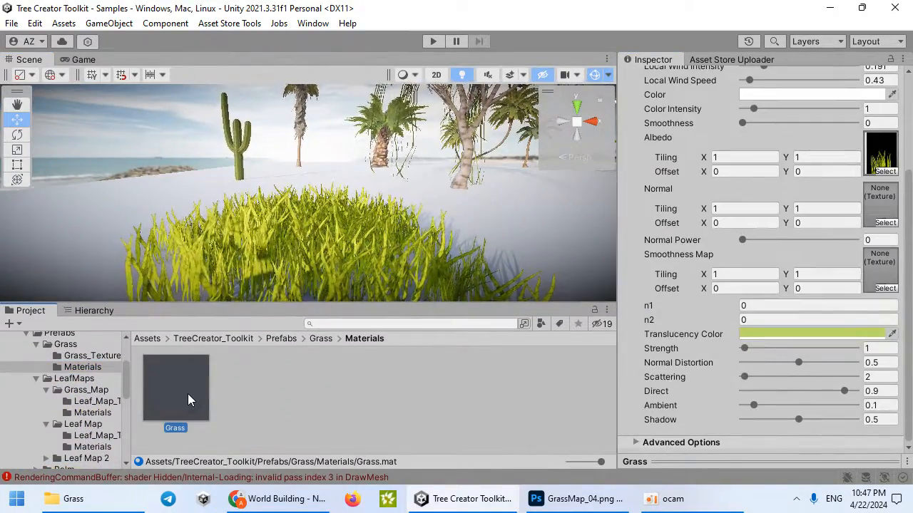
{"action": "key", "text": "ctrl+d"}
{"action": "key", "text": "F2"}
{"action": "type", "text": "Flower"}
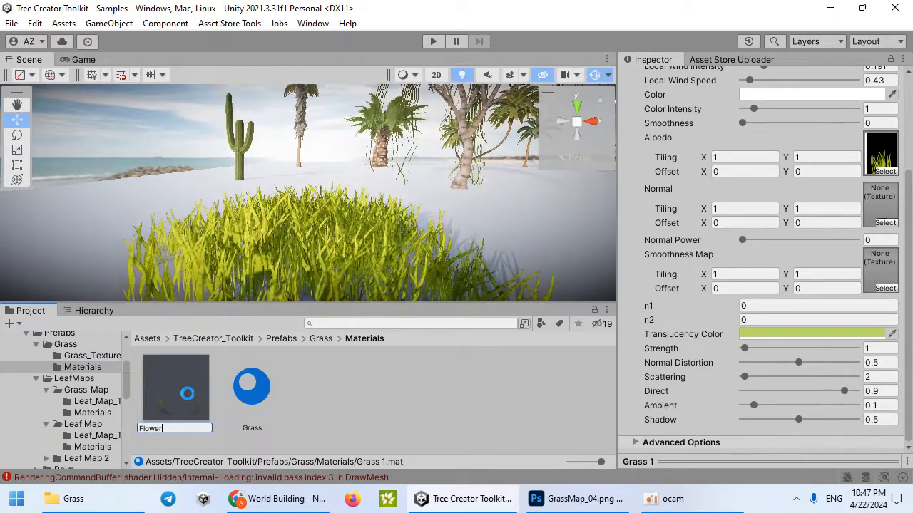
{"action": "key", "text": "Return"}
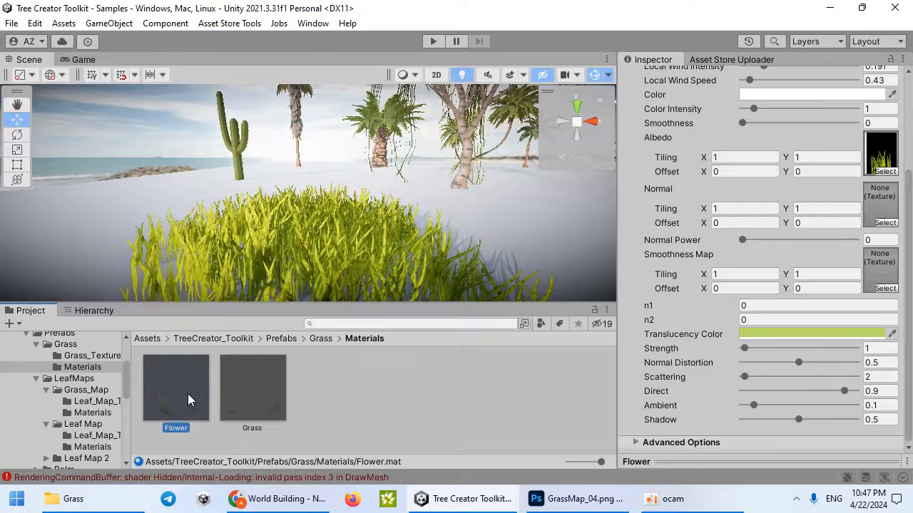
Open the Textures/Leaf/Flower folder of the Tree Creator Toolkit in the project.
{"action": "left_click", "coordinate": [885, 157]}
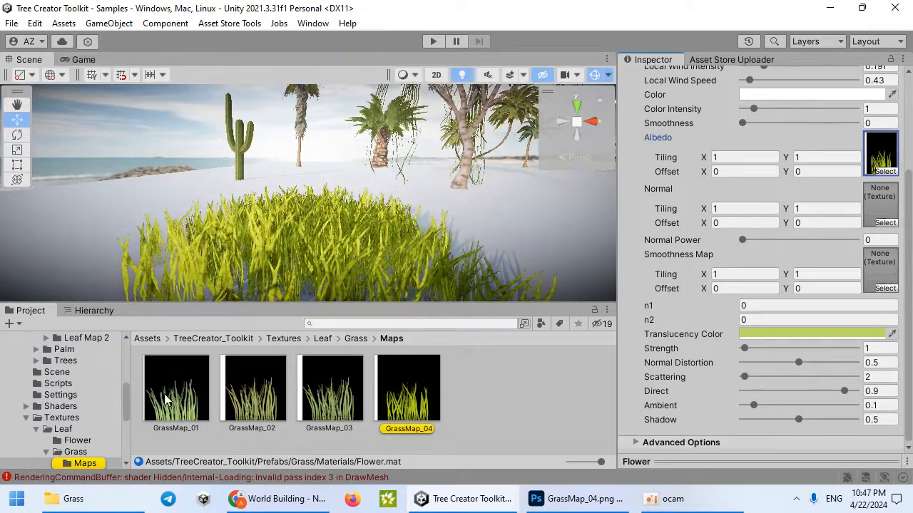
{"action": "scroll", "coordinate": [79, 417], "scroll_direction": "down", "scroll_amount": 3}
{"action": "left_click", "coordinate": [46, 400]}
{"action": "key", "text": "Down"}
{"action": "key", "text": "Down"}
{"action": "key", "text": "Down"}
{"action": "key", "text": "Down"}
{"action": "key", "text": "Down"}
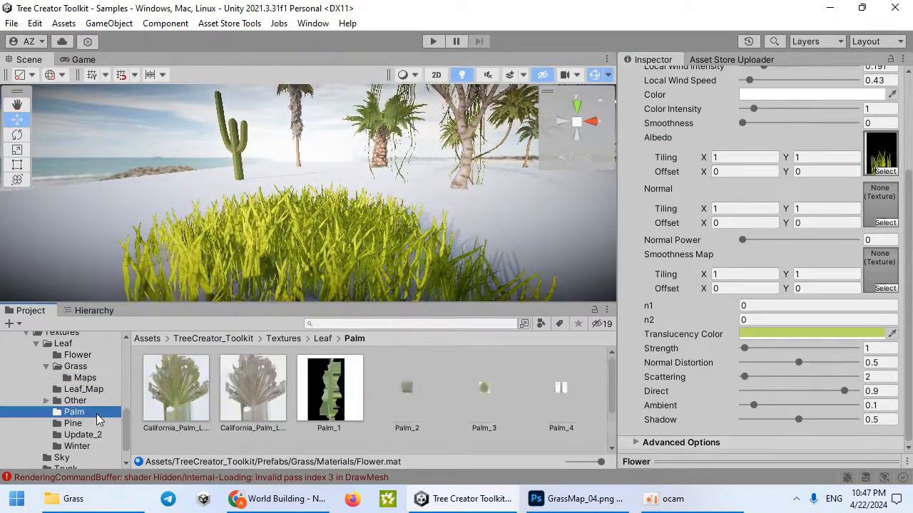
{"action": "left_click", "coordinate": [76, 356]}
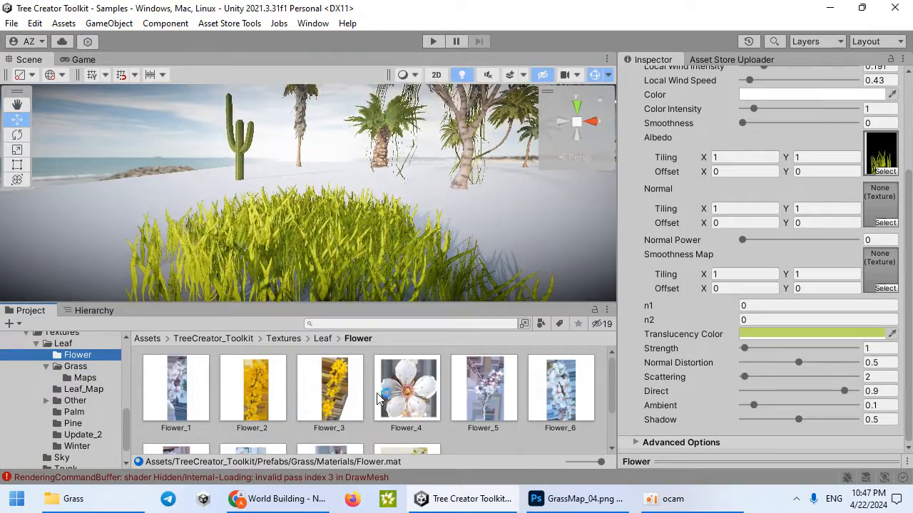
Assign the Flower_6 texture as the Flower material's Albedo map.
{"action": "scroll", "coordinate": [549, 446], "scroll_direction": "down", "scroll_amount": 2}
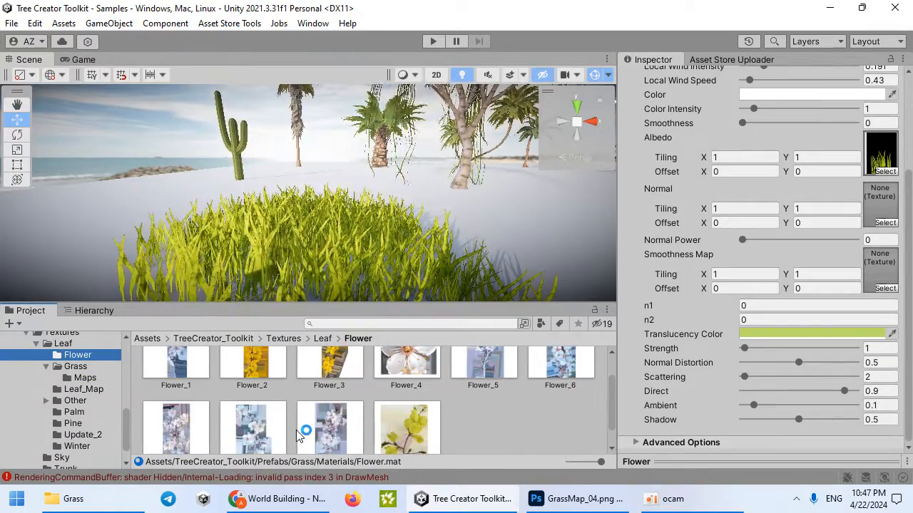
{"action": "scroll", "coordinate": [299, 437], "scroll_direction": "down", "scroll_amount": 1}
{"action": "scroll", "coordinate": [335, 434], "scroll_direction": "up", "scroll_amount": 3}
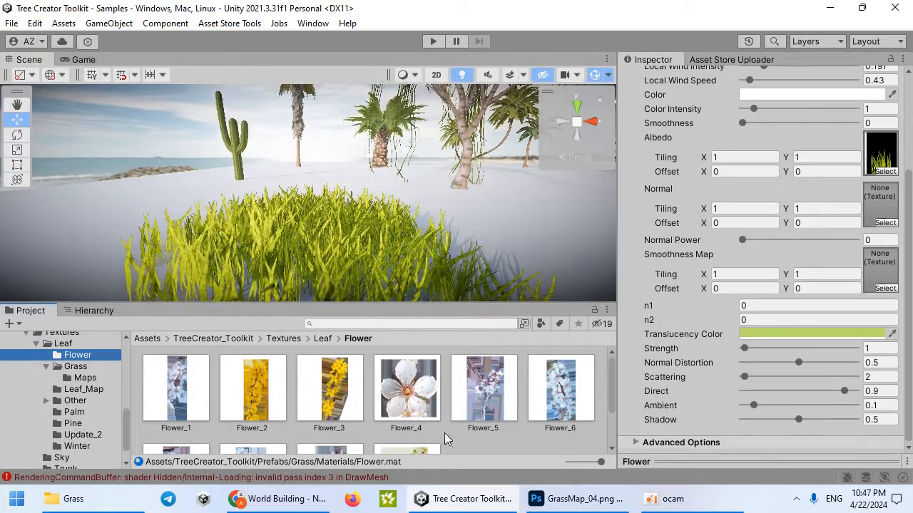
{"action": "left_click_drag", "start_coordinate": [571, 407], "coordinate": [882, 201]}
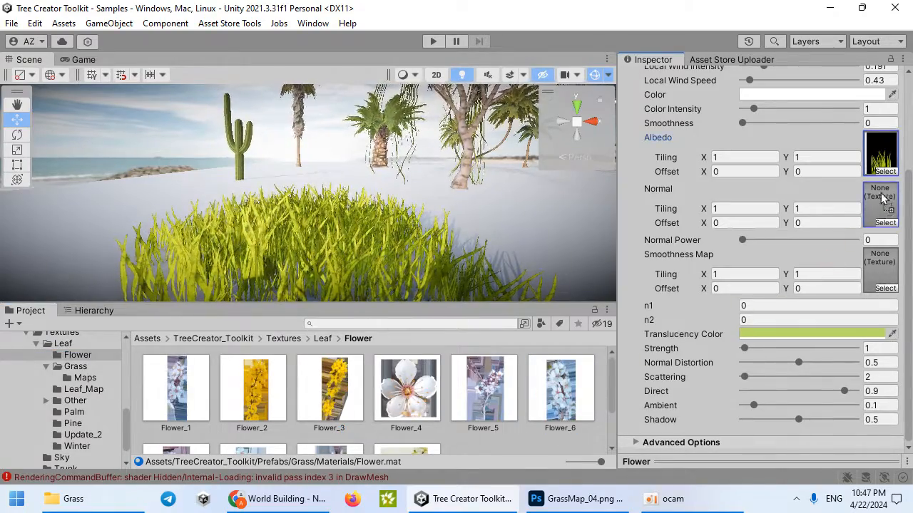
{"action": "left_click_drag", "start_coordinate": [889, 161], "coordinate": [887, 163]}
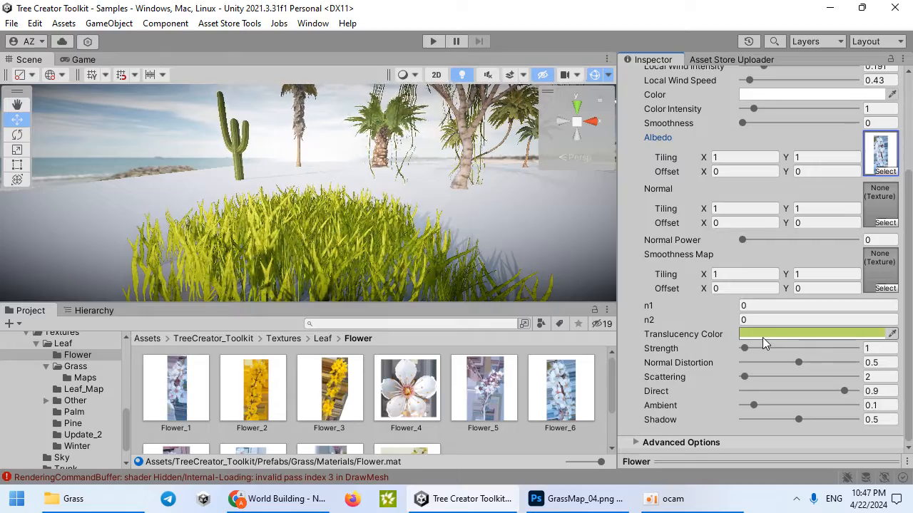
Assign the Flower material as the Frond Material of the Grass tree's duplicated branch group.
{"action": "left_click", "coordinate": [292, 232]}
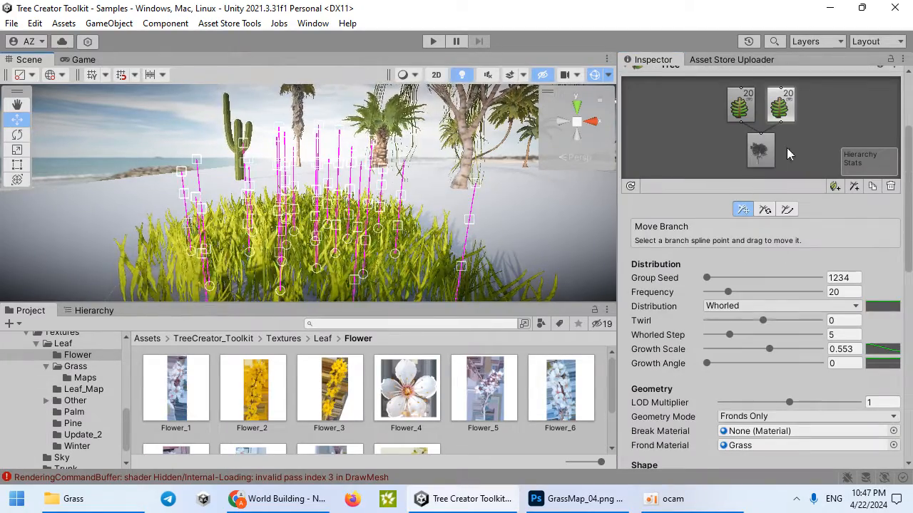
{"action": "scroll", "coordinate": [789, 153], "scroll_direction": "down", "scroll_amount": 3}
{"action": "left_click", "coordinate": [755, 330]}
{"action": "left_click_drag", "start_coordinate": [176, 388], "coordinate": [729, 332]}
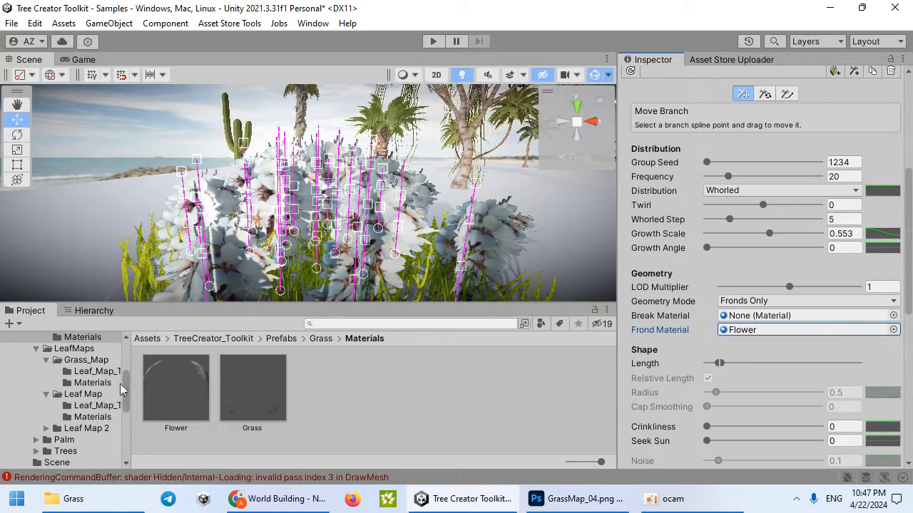
Select the Grass prefab in Prefabs/Grass and set the flower branch group's Frequency to 10.
{"action": "scroll", "coordinate": [114, 396], "scroll_direction": "up", "scroll_amount": 5}
{"action": "left_click", "coordinate": [64, 439]}
{"action": "left_click", "coordinate": [329, 389]}
{"action": "mouse_move", "coordinate": [335, 235]}
{"action": "left_mouse_down", "text": "alt"}
{"action": "mouse_move", "coordinate": [371, 242]}
{"action": "mouse_move", "coordinate": [326, 253]}
{"action": "mouse_move", "coordinate": [339, 225]}
{"action": "left_mouse_up", "text": "alt"}
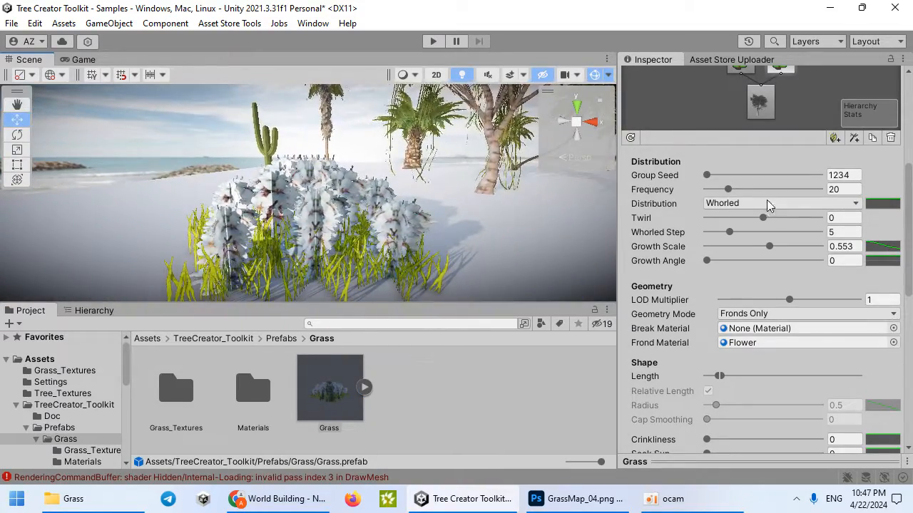
{"action": "scroll", "coordinate": [763, 209], "scroll_direction": "up", "scroll_amount": 3}
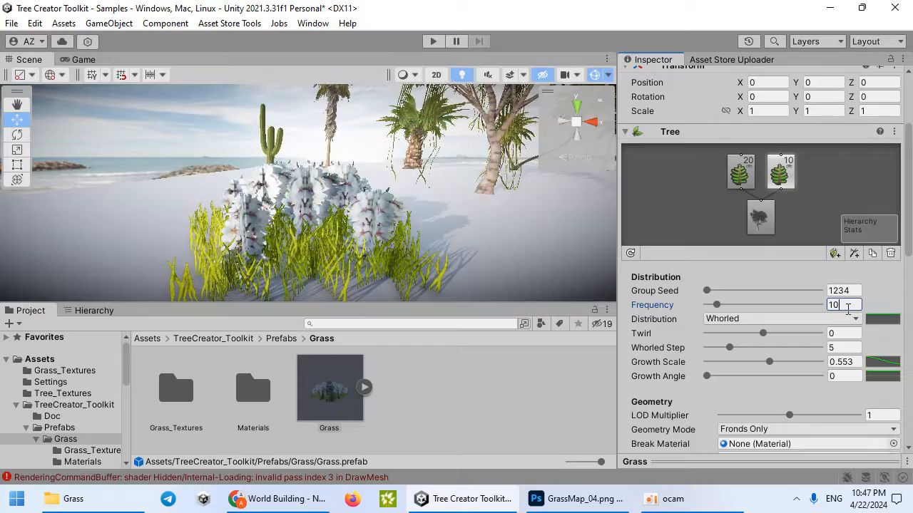
Shorten the flower group's Length range and set its fronds to a Count of 3 and a Width of about 1.13.
{"action": "scroll", "coordinate": [774, 286], "scroll_direction": "down", "scroll_amount": 5}
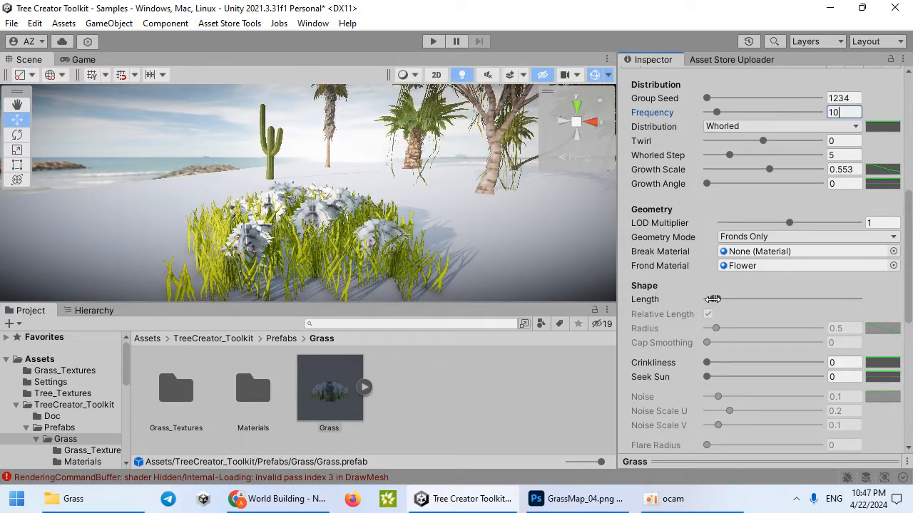
{"action": "scroll", "coordinate": [713, 299], "scroll_direction": "down", "scroll_amount": 6}
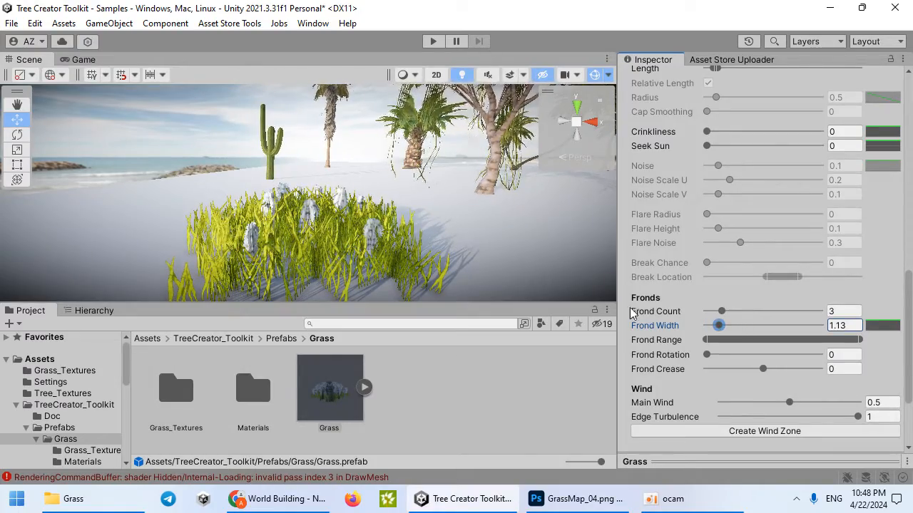
{"action": "scroll", "coordinate": [842, 271], "scroll_direction": "up", "scroll_amount": 9}
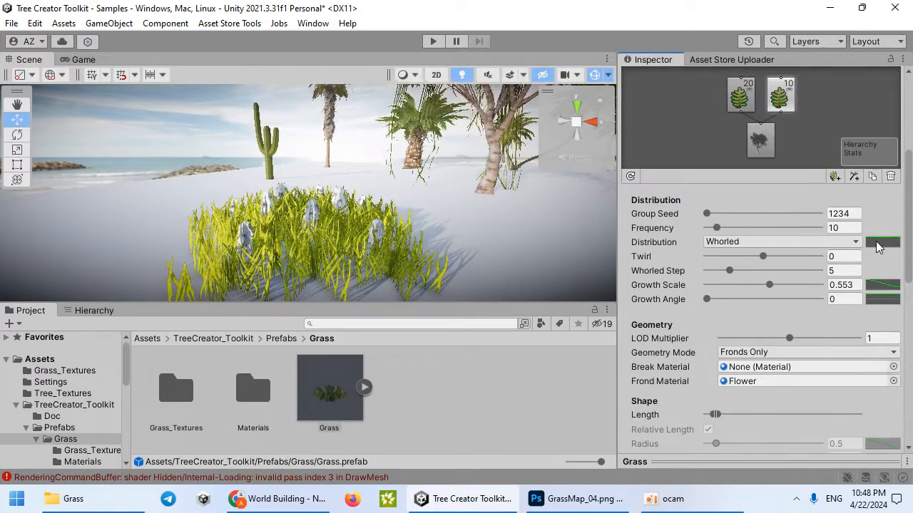
Try reshaping the flower group's Distribution curve by moving its end points and applying the flat preset.
{"action": "left_click", "coordinate": [881, 242]}
{"action": "left_click_drag", "start_coordinate": [709, 224], "coordinate": [739, 486]}
{"action": "left_click", "coordinate": [734, 463]}
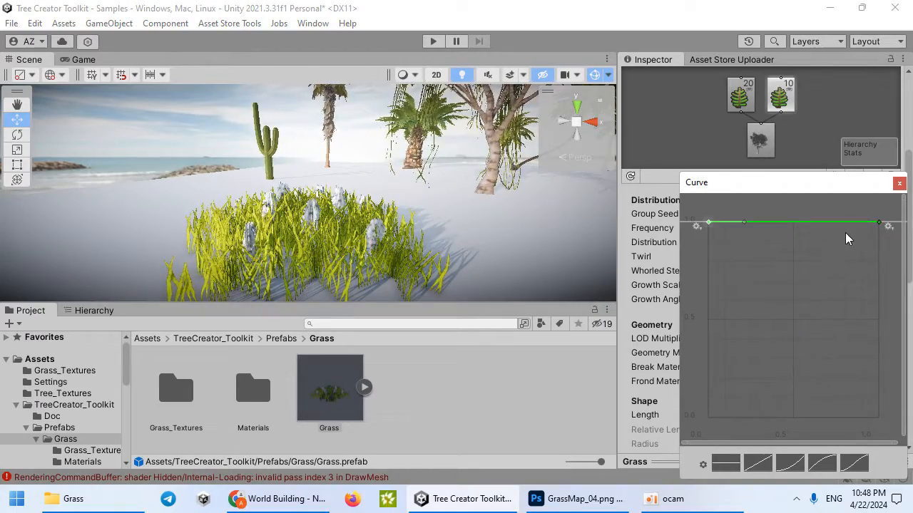
{"action": "left_click_drag", "start_coordinate": [882, 223], "coordinate": [833, 353]}
Set the flower group's Frond Count to 2 and Frond Width to about 0.51, and adjust its Length range.
{"action": "right_click_drag", "start_coordinate": [453, 224], "coordinate": [422, 231]}
{"action": "key", "text": "w"}
{"action": "scroll", "coordinate": [658, 288], "scroll_direction": "down", "scroll_amount": 8}
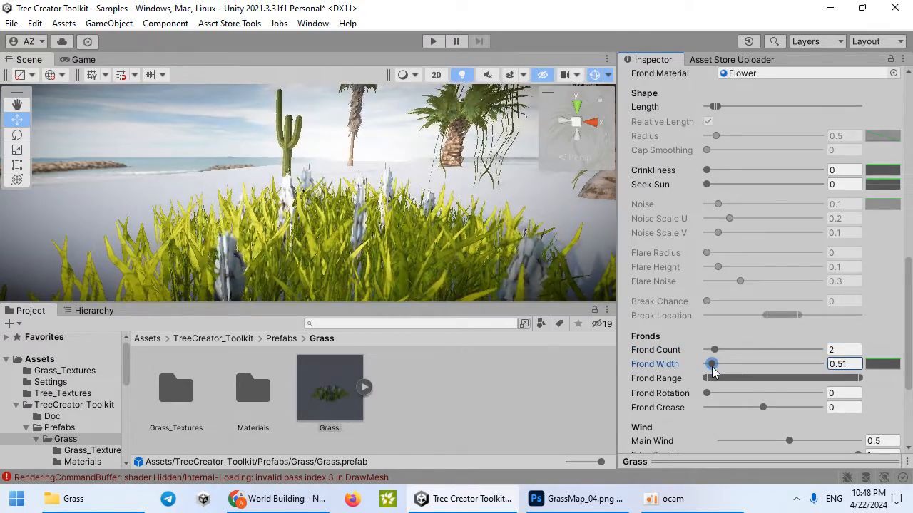
{"action": "scroll", "coordinate": [736, 275], "scroll_direction": "up", "scroll_amount": 4}
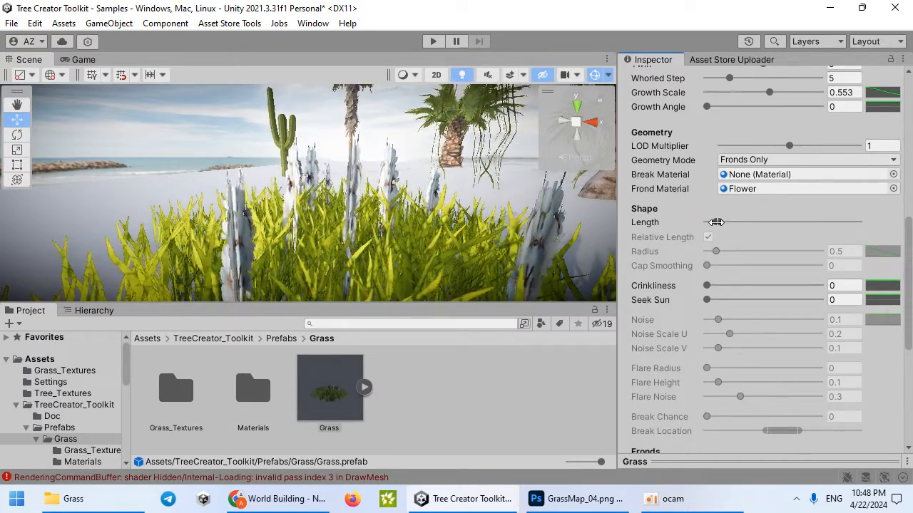
Open the Flower material in Prefabs/Grass/Materials, locate its Albedo texture and select Flower_6 to show its import settings.
{"action": "left_click", "coordinate": [241, 397]}
{"action": "double_click", "coordinate": [241, 397]}
{"action": "left_click", "coordinate": [243, 380]}
{"action": "left_click", "coordinate": [167, 394]}
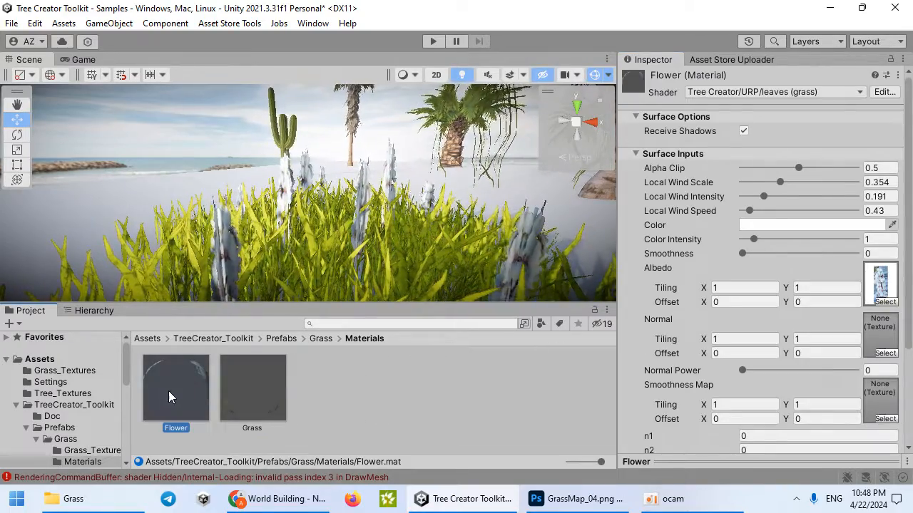
{"action": "left_click", "coordinate": [881, 282]}
{"action": "left_click", "coordinate": [529, 426]}
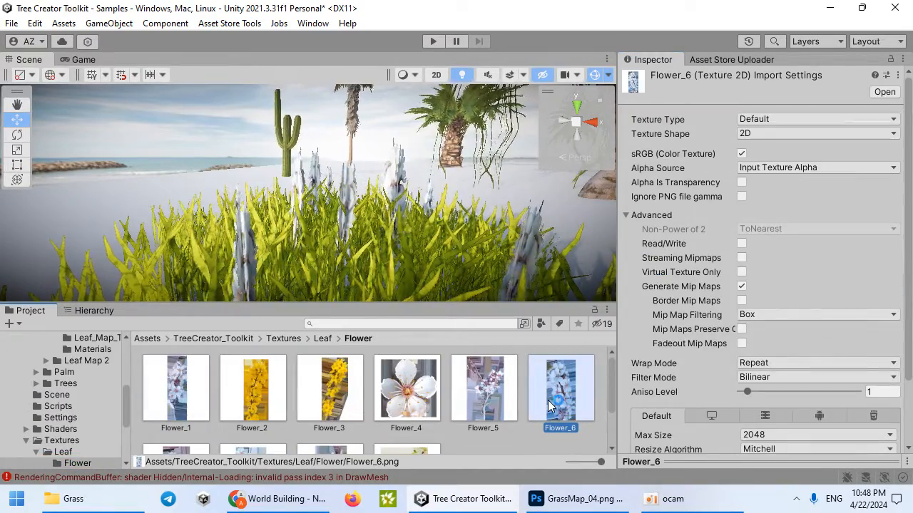
Open the Flower_6 texture in Photoshop to view it, then return to Unity and open Flower_5 in Photoshop.
{"action": "double_click", "coordinate": [528, 426]}
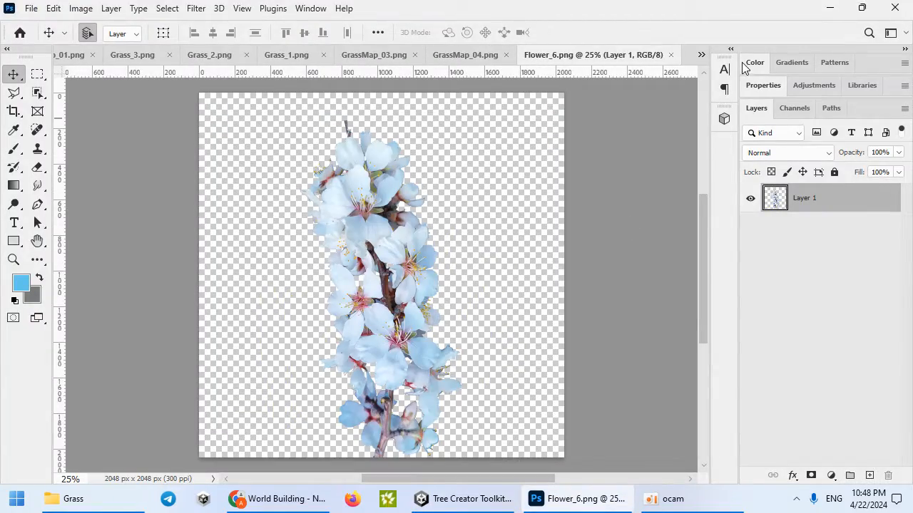
{"action": "left_click", "coordinate": [830, 8]}
{"action": "left_click", "coordinate": [463, 399]}
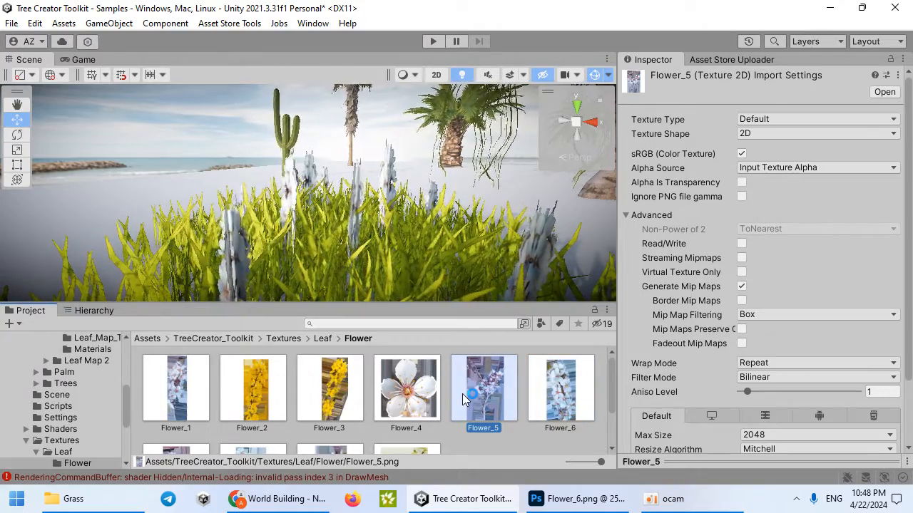
{"action": "double_click", "coordinate": [462, 399]}
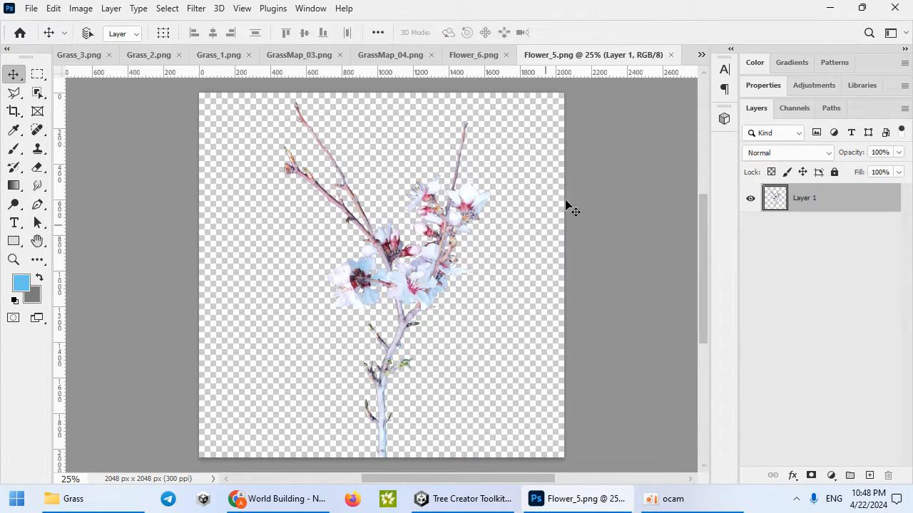
Cut and re-paste the Flower_5 branch, scale it to about 55%, rotate it about -20° and place it in the canvas's upper left.
{"action": "key", "text": "ctrl+a"}
{"action": "key", "text": "Delete"}
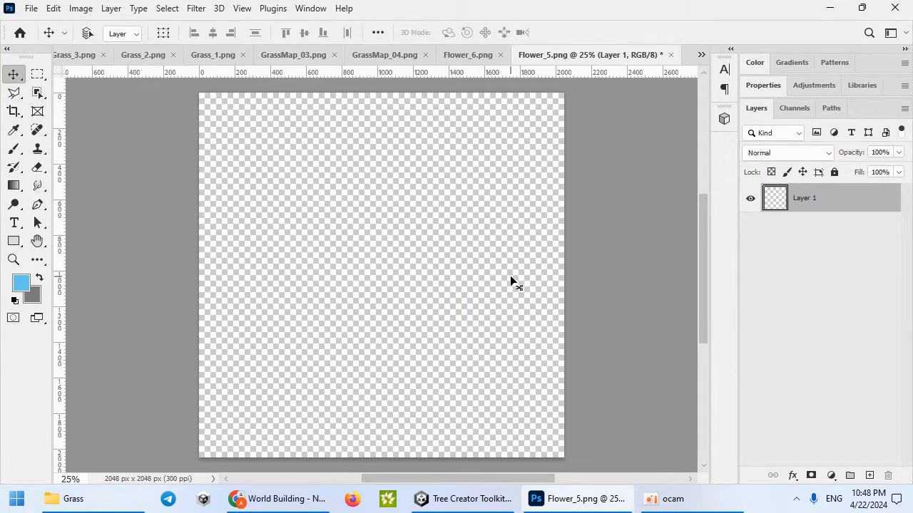
{"action": "key", "text": "ctrl+z"}
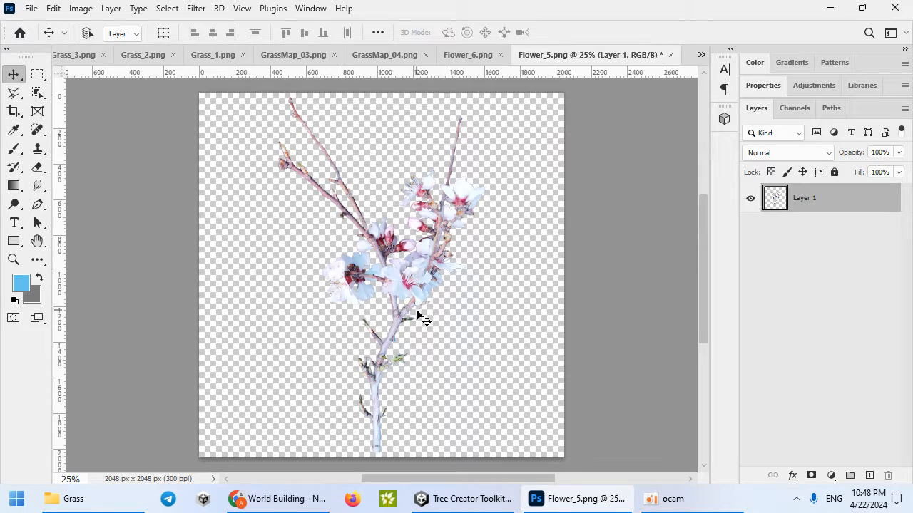
{"action": "key", "text": "ctrl+t"}
{"action": "left_click_drag", "start_coordinate": [482, 449], "coordinate": [372, 274]}
{"action": "left_click_drag", "start_coordinate": [385, 332], "coordinate": [385, 262]}
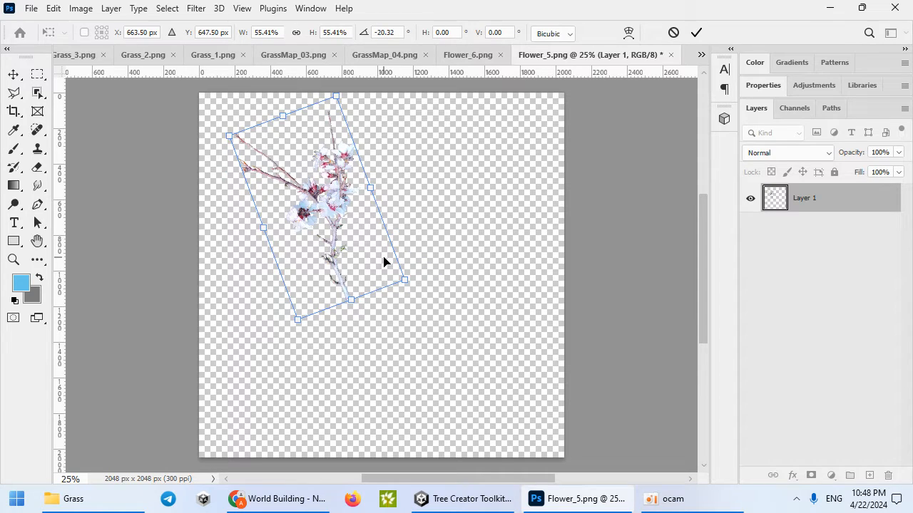
{"action": "key", "text": "Return"}
Paste a second copy of the blossom branch, shrink and tilt it clockwise, and place it so both stems meet.
{"action": "key", "text": "ctrl+v"}
{"action": "key", "text": "ctrl+t"}
{"action": "left_click_drag", "start_coordinate": [482, 451], "coordinate": [429, 357], "text": "alt"}
{"action": "left_click_drag", "start_coordinate": [489, 380], "coordinate": [408, 274]}
{"action": "scroll", "coordinate": [383, 326], "scroll_direction": "up", "scroll_amount": 1, "text": "alt"}
{"action": "key", "text": "alt+space"}
{"action": "left_click", "coordinate": [259, 198]}
{"action": "key", "text": "Return"}
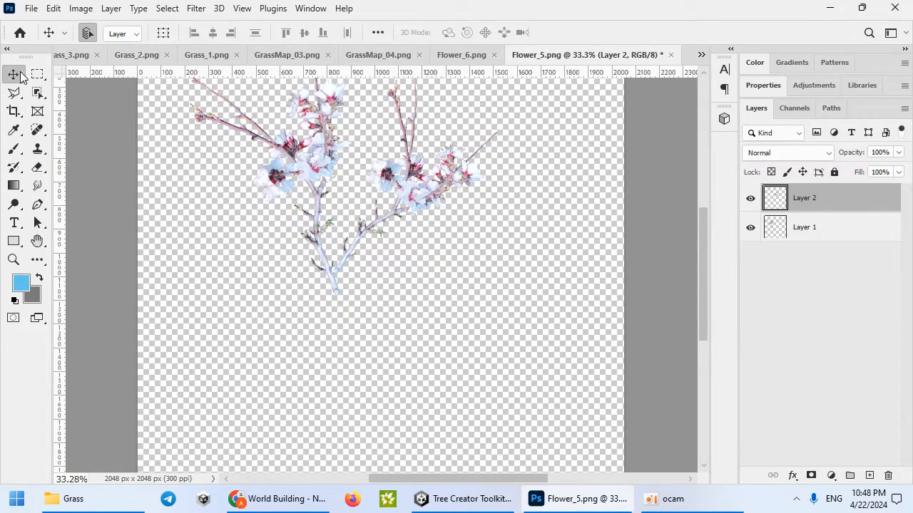
Select the lower part of the second branch's stem with the Rectangular Marquee and copy it to a new layer.
{"action": "key", "text": "m"}
{"action": "left_click_drag", "start_coordinate": [292, 204], "coordinate": [362, 309]}
{"action": "key", "text": "ctrl+j"}
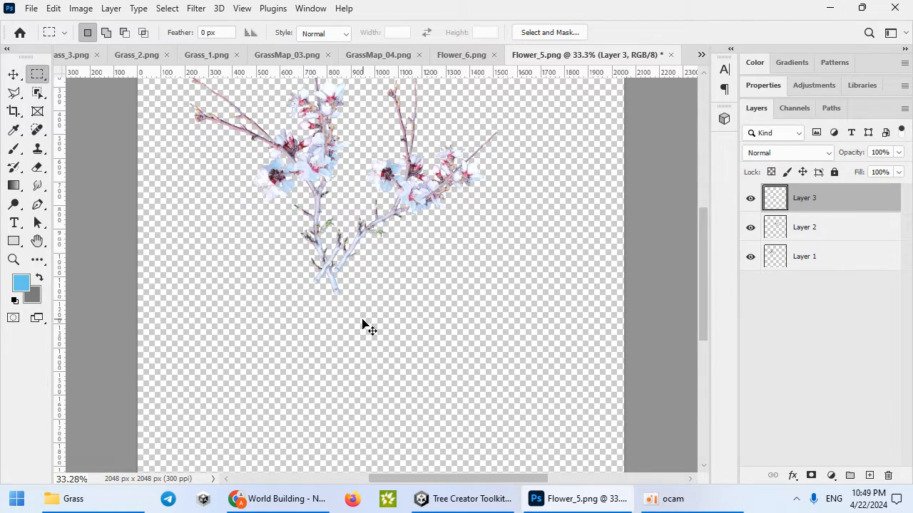
Stretch the copied stem piece to about 143% width and 391% height as a shared trunk below both branches.
{"action": "key", "text": "ctrl+t"}
{"action": "left_click_drag", "start_coordinate": [346, 261], "coordinate": [390, 362], "text": "alt"}
{"action": "scroll", "coordinate": [389, 362], "scroll_direction": "down", "scroll_amount": 2, "text": "alt"}
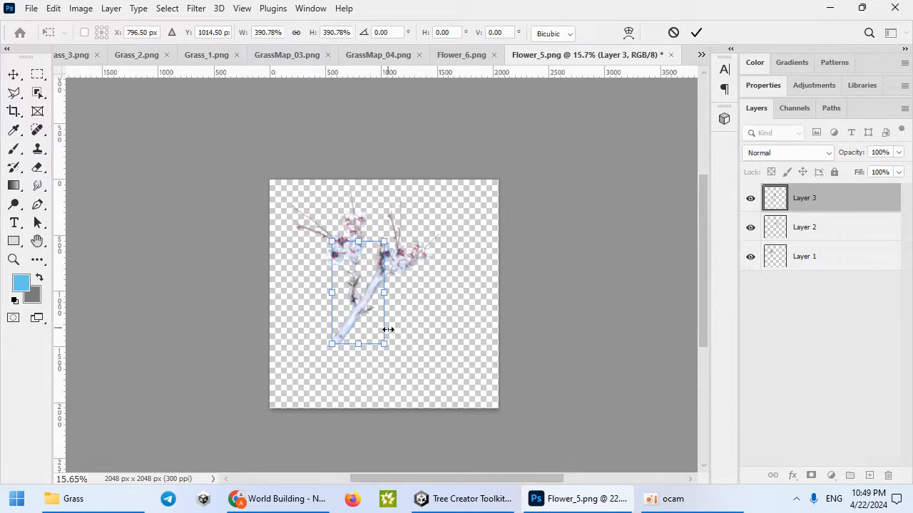
{"action": "left_click_drag", "start_coordinate": [387, 301], "coordinate": [350, 371], "text": "alt"}
{"action": "key", "text": "alt+shift"}
{"action": "scroll", "coordinate": [362, 313], "scroll_direction": "up", "scroll_amount": 5, "text": "alt"}
{"action": "scroll", "coordinate": [360, 305], "scroll_direction": "down", "scroll_amount": 3, "text": "alt"}
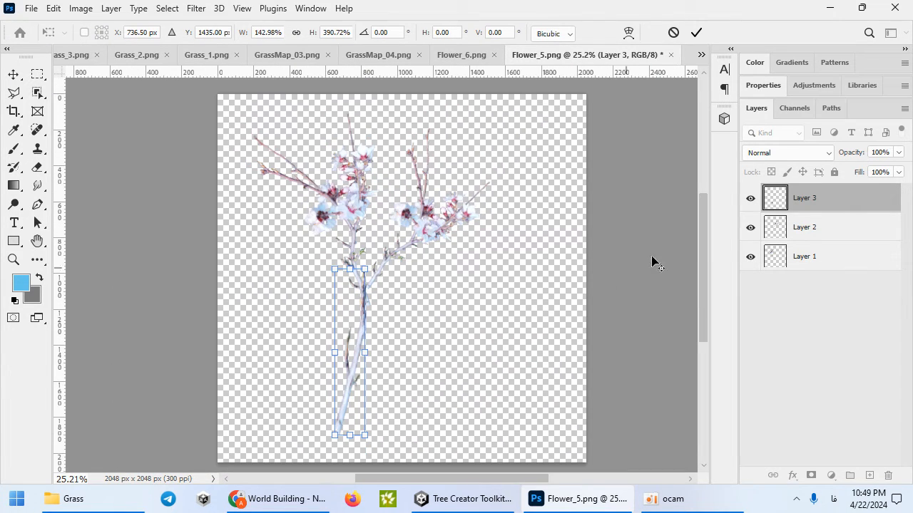
{"action": "key", "text": "Return"}
Merge all visible layers of the Flower_5 image.
{"action": "left_click", "coordinate": [811, 266]}
{"action": "right_click", "coordinate": [813, 251]}
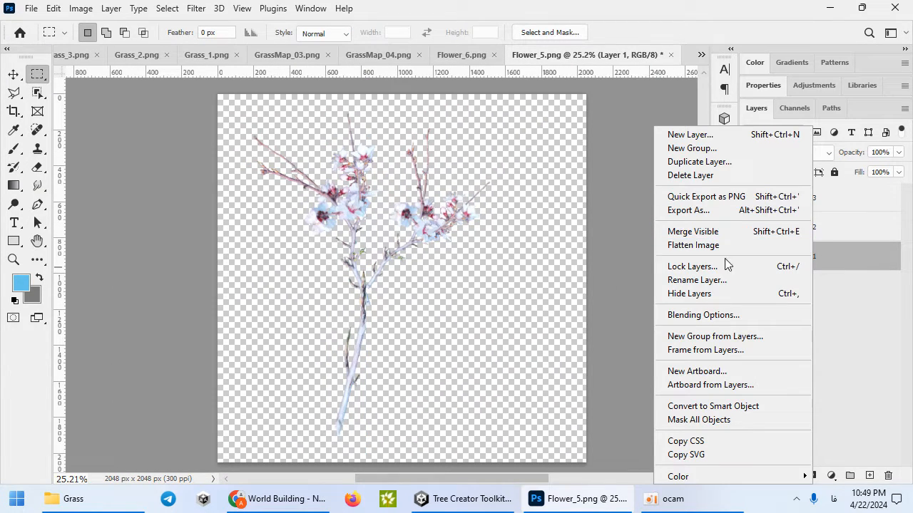
{"action": "left_click", "coordinate": [712, 231]}
Rotate the merged plant slightly, move it so its stem reaches the canvas's bottom edge, and save Flower_5.png.
{"action": "key", "text": "ctrl+t"}
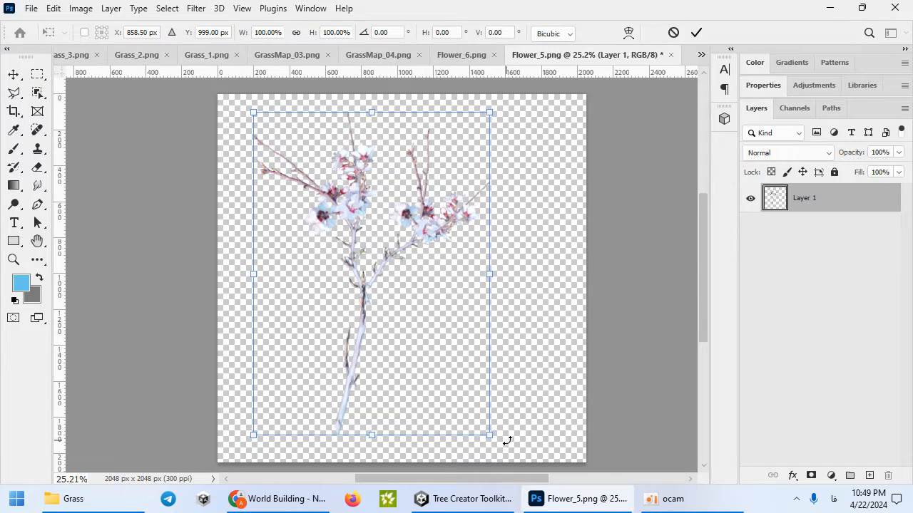
{"action": "left_click_drag", "start_coordinate": [521, 449], "coordinate": [536, 411]}
{"action": "left_click_drag", "start_coordinate": [478, 389], "coordinate": [524, 418]}
{"action": "key", "text": "Escape"}
{"action": "key", "text": "m"}
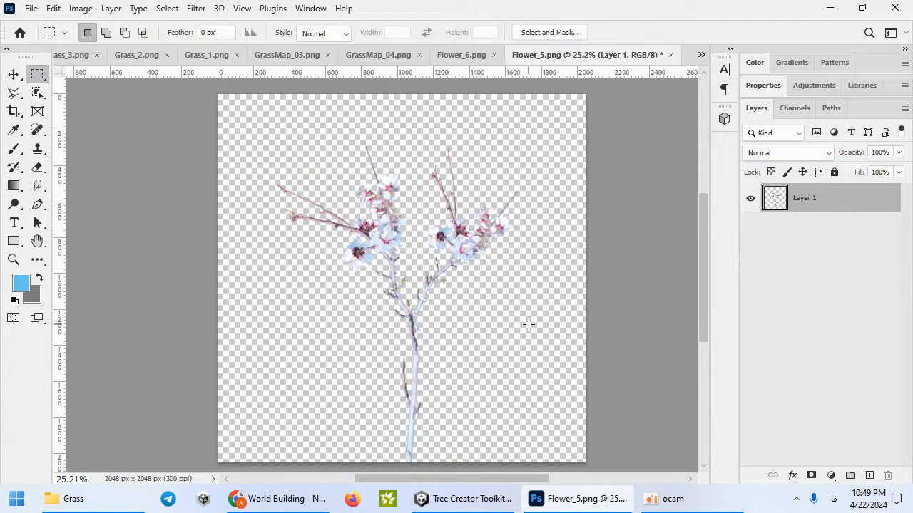
{"action": "key", "text": "ctrl+s"}
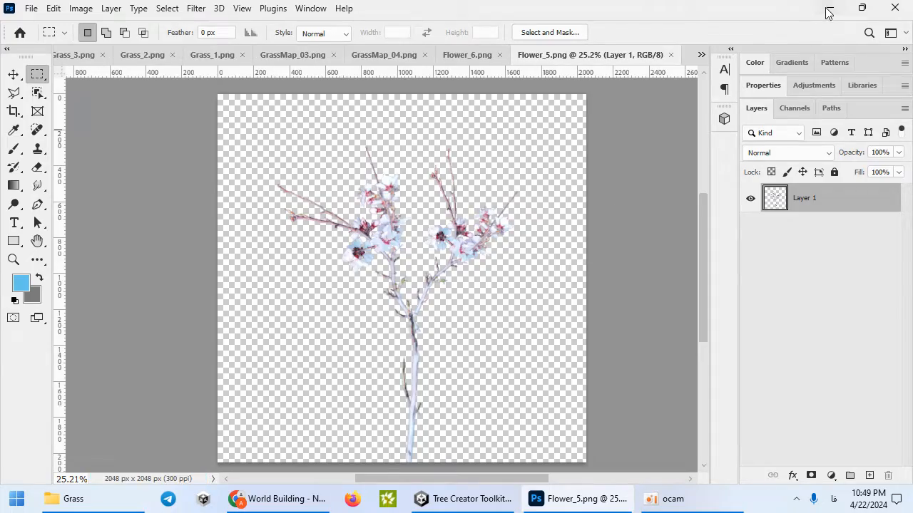
Switch back to Unity, assign Flower_5 as the Flower material's Albedo texture, and refresh the Grass tree.
{"action": "left_click", "coordinate": [830, 8]}
{"action": "left_click", "coordinate": [323, 226]}
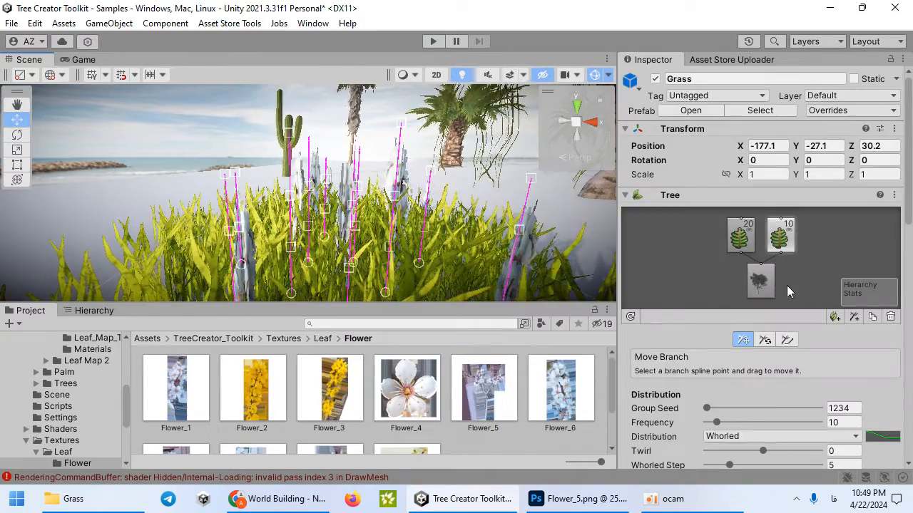
{"action": "scroll", "coordinate": [787, 285], "scroll_direction": "down", "scroll_amount": 5}
{"action": "scroll", "coordinate": [756, 271], "scroll_direction": "down", "scroll_amount": 5}
{"action": "left_click", "coordinate": [749, 190]}
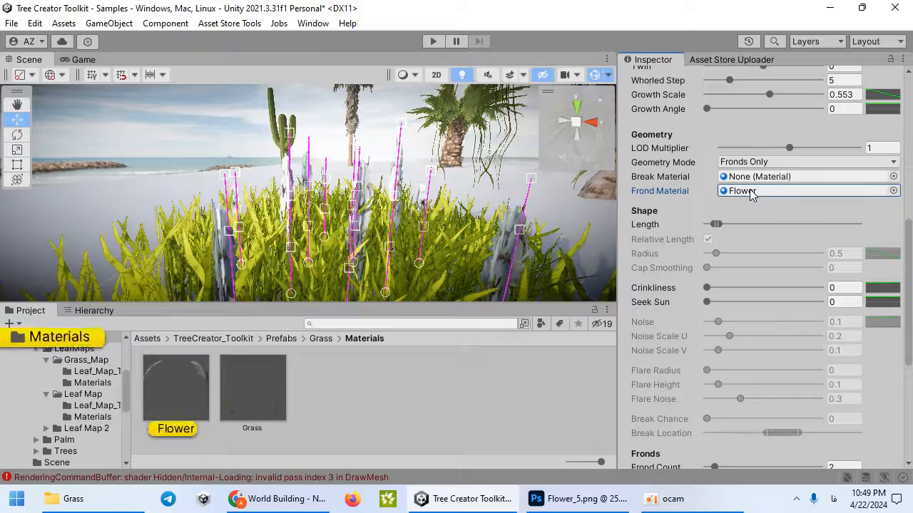
{"action": "double_click", "coordinate": [749, 190]}
{"action": "left_click", "coordinate": [880, 153]}
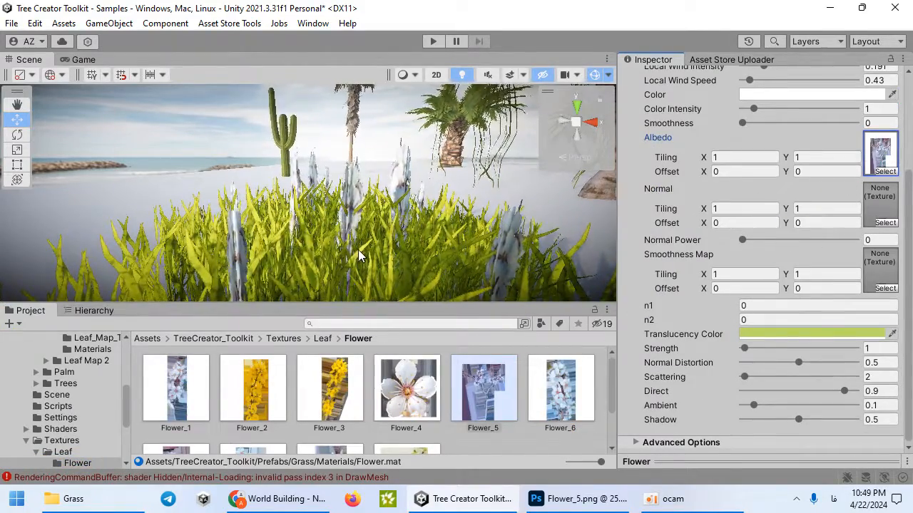
{"action": "key", "text": "ctrl+z"}
{"action": "left_click", "coordinate": [634, 186]}
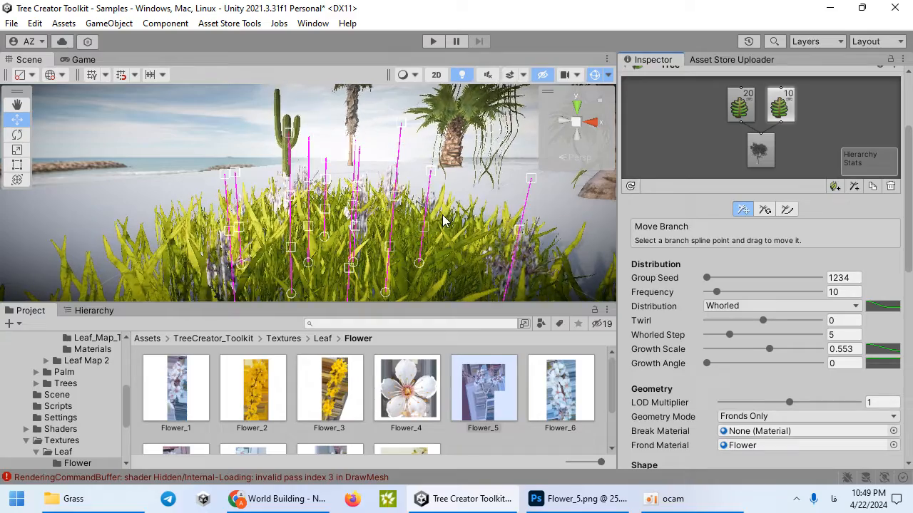
Set the flower group's Frond Width to about 1.32.
{"action": "left_click", "coordinate": [267, 161]}
{"action": "right_click_drag", "start_coordinate": [360, 180], "coordinate": [339, 177]}
{"action": "left_click", "coordinate": [338, 178]}
{"action": "scroll", "coordinate": [680, 289], "scroll_direction": "down", "scroll_amount": 11}
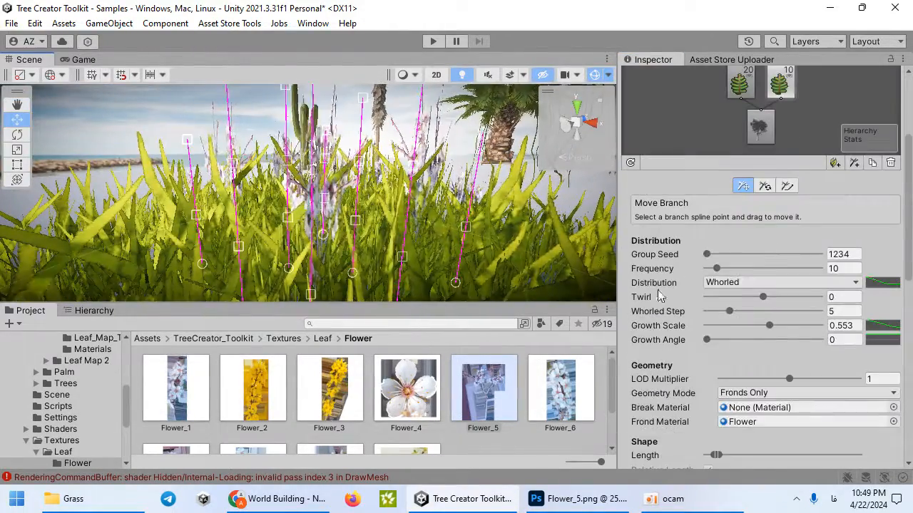
{"action": "left_click_drag", "start_coordinate": [712, 405], "coordinate": [723, 406]}
{"action": "scroll", "coordinate": [398, 222], "scroll_direction": "down", "scroll_amount": 4}
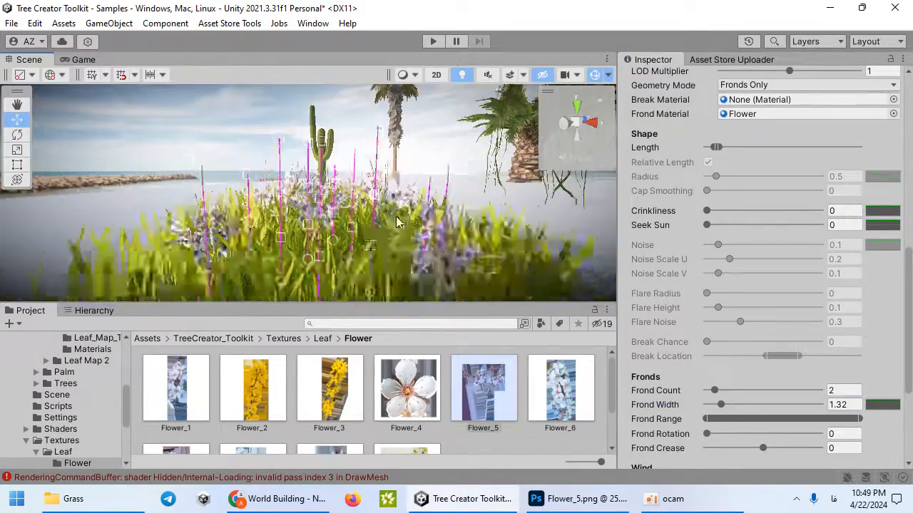
Examine the flowering patch from another angle, locate its frond material and show the Grass material's settings.
{"action": "left_click", "coordinate": [234, 142]}
{"action": "left_click_drag", "start_coordinate": [234, 146], "coordinate": [711, 216], "text": "alt"}
{"action": "key", "text": "w"}
{"action": "right_click_drag", "start_coordinate": [711, 216], "coordinate": [245, 254]}
{"action": "left_click", "coordinate": [244, 253]}
{"action": "scroll", "coordinate": [750, 232], "scroll_direction": "down", "scroll_amount": 10}
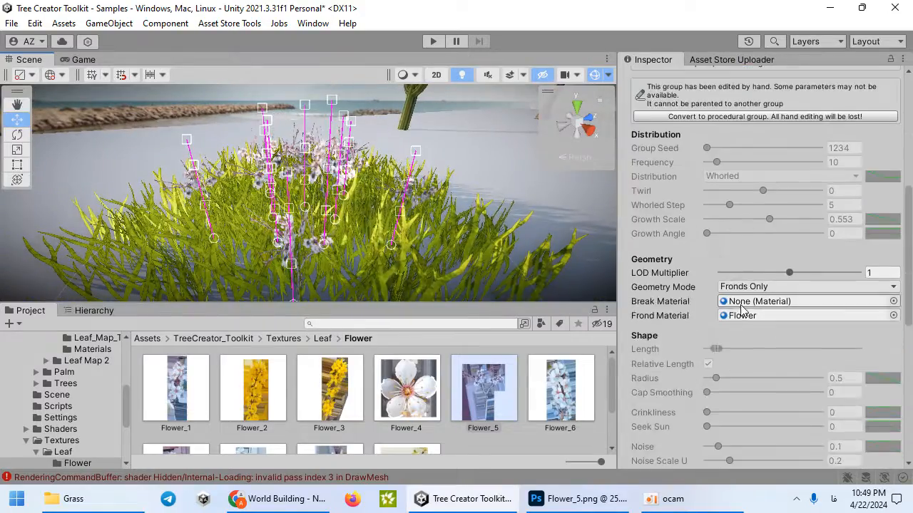
{"action": "left_click", "coordinate": [749, 202]}
{"action": "left_click", "coordinate": [253, 389]}
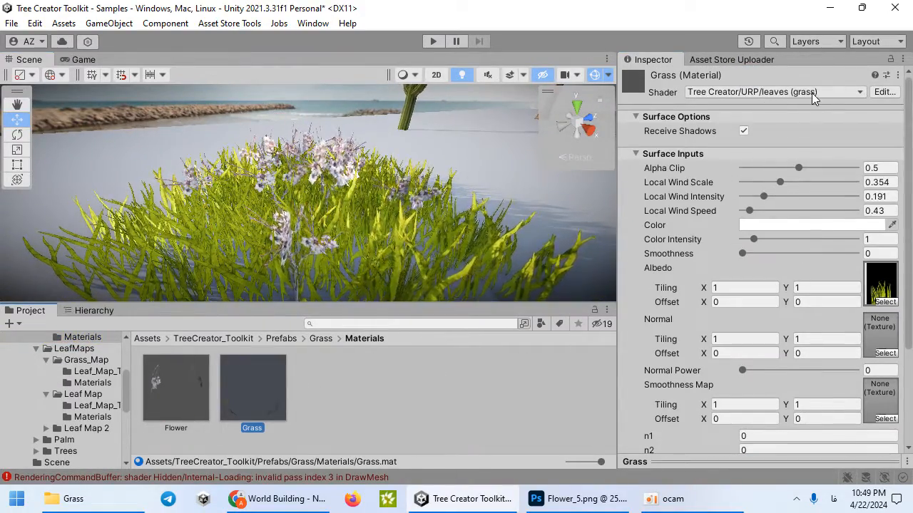
{"action": "right_click_drag", "start_coordinate": [456, 239], "coordinate": [173, 316]}
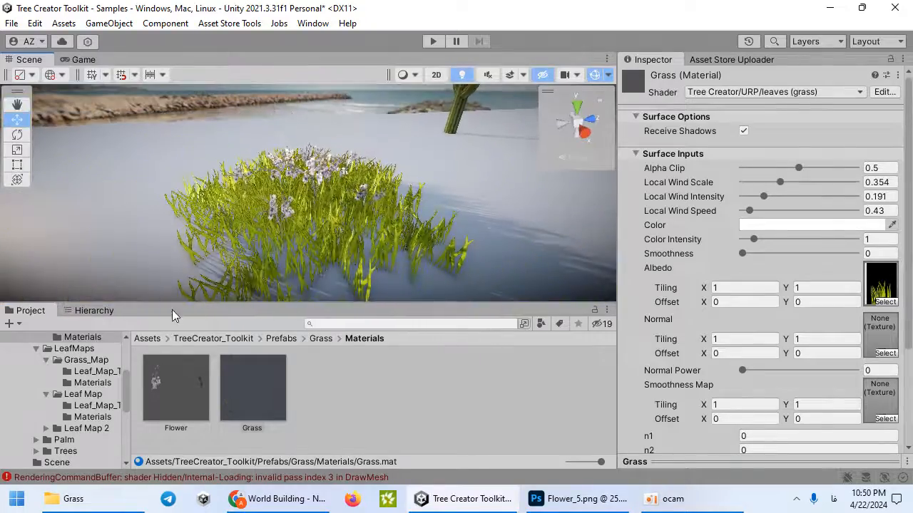
Expand the Grass object's Optimized Leaf Material and set Local Wind Intensity to 0.857, Local Wind Speed to 3.59 and Local Wind Scale to 0.03.
{"action": "left_click", "coordinate": [286, 250]}
{"action": "scroll", "coordinate": [697, 308], "scroll_direction": "down", "scroll_amount": 15}
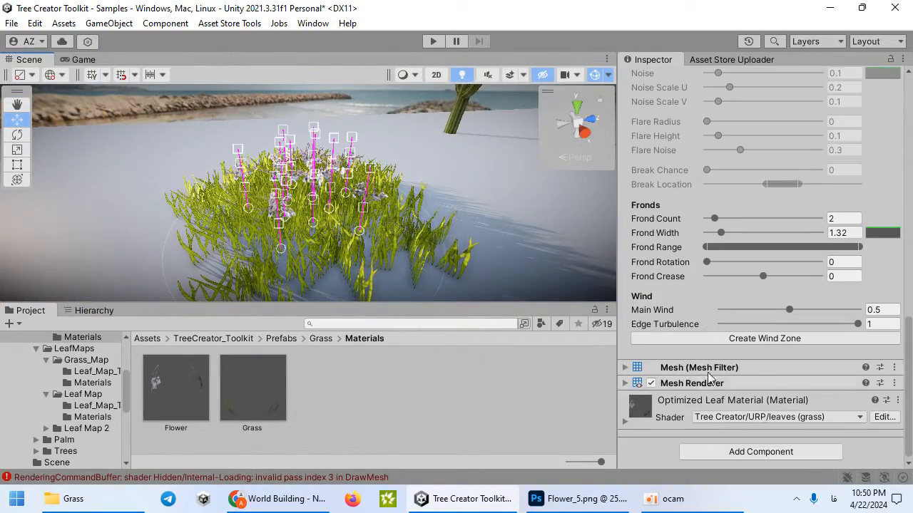
{"action": "scroll", "coordinate": [684, 399], "scroll_direction": "down", "scroll_amount": 4}
{"action": "scroll", "coordinate": [723, 310], "scroll_direction": "down", "scroll_amount": 8}
{"action": "scroll", "coordinate": [737, 217], "scroll_direction": "up", "scroll_amount": 3}
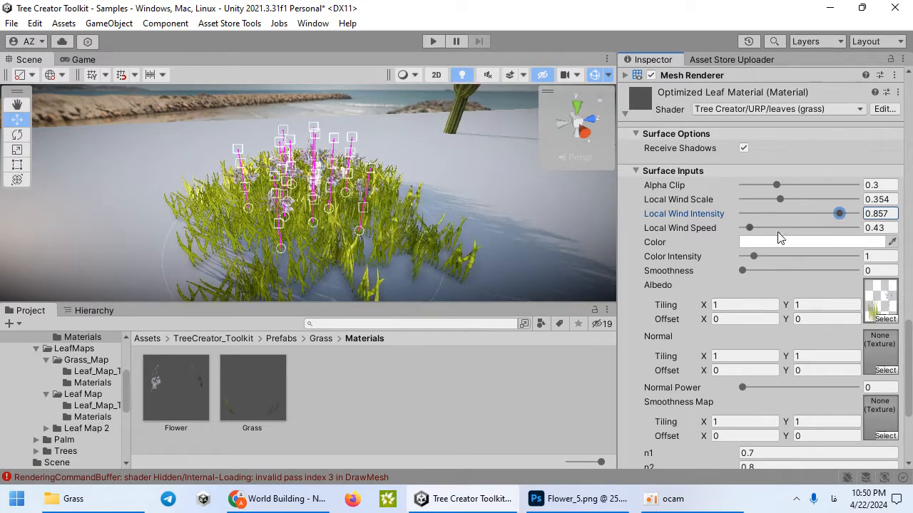
{"action": "left_click_drag", "start_coordinate": [754, 230], "coordinate": [783, 230]}
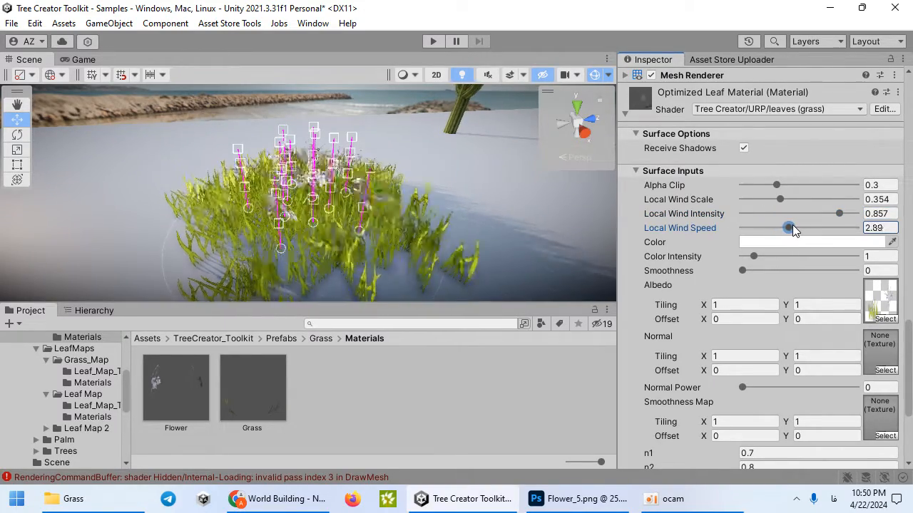
{"action": "left_click", "coordinate": [779, 200]}
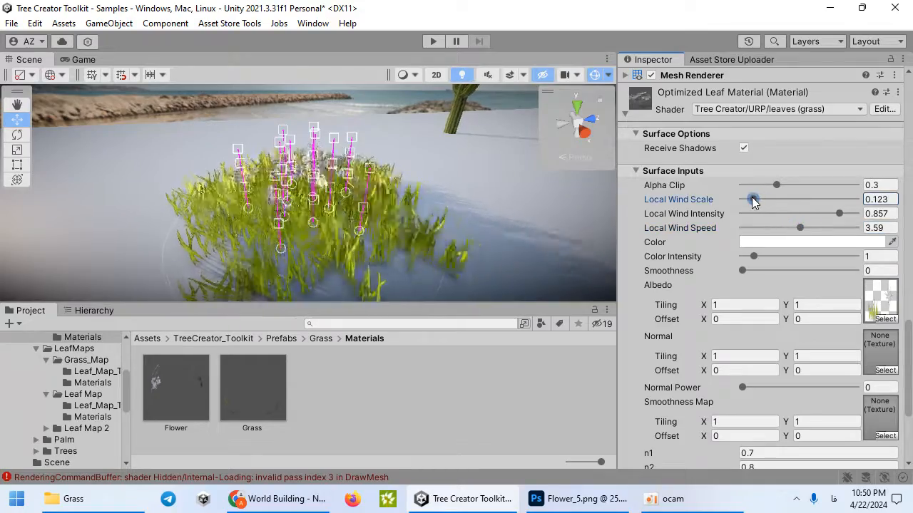
Reduce the leaf material's Local Wind Speed to 0.26 and Local Wind Intensity to about 0.472.
{"action": "left_click", "coordinate": [764, 228]}
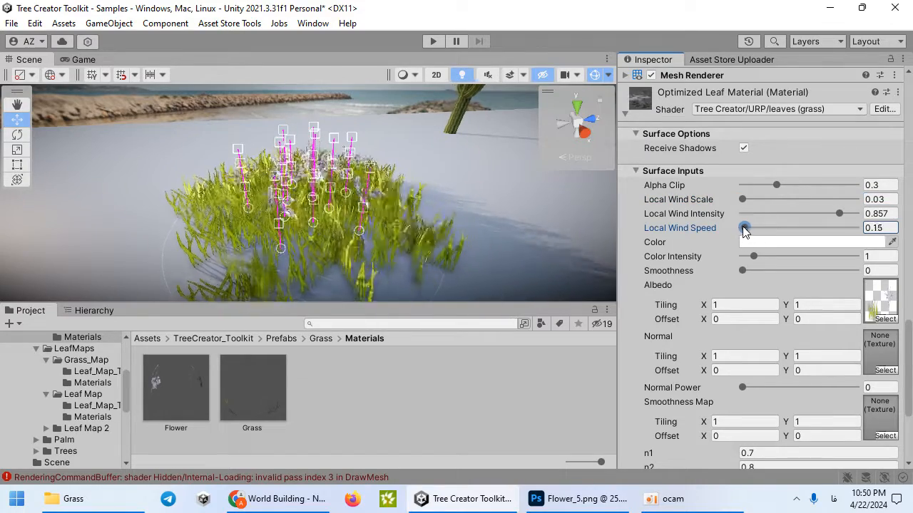
{"action": "left_click_drag", "start_coordinate": [754, 236], "coordinate": [757, 234]}
{"action": "left_click_drag", "start_coordinate": [813, 215], "coordinate": [800, 214]}
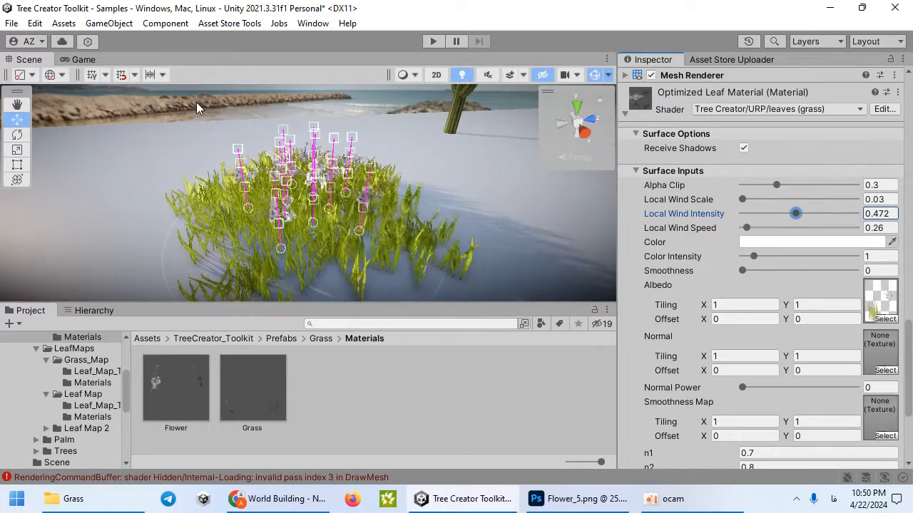
Set the Grass leaf material's translucency Shadow to 1, Strength to 1.9 and Normal Distortion to 0.01.
{"action": "left_click", "coordinate": [196, 102]}
{"action": "left_click_drag", "start_coordinate": [207, 136], "coordinate": [228, 107], "text": "alt"}
{"action": "scroll", "coordinate": [808, 128], "scroll_direction": "up", "scroll_amount": 3, "text": "alt"}
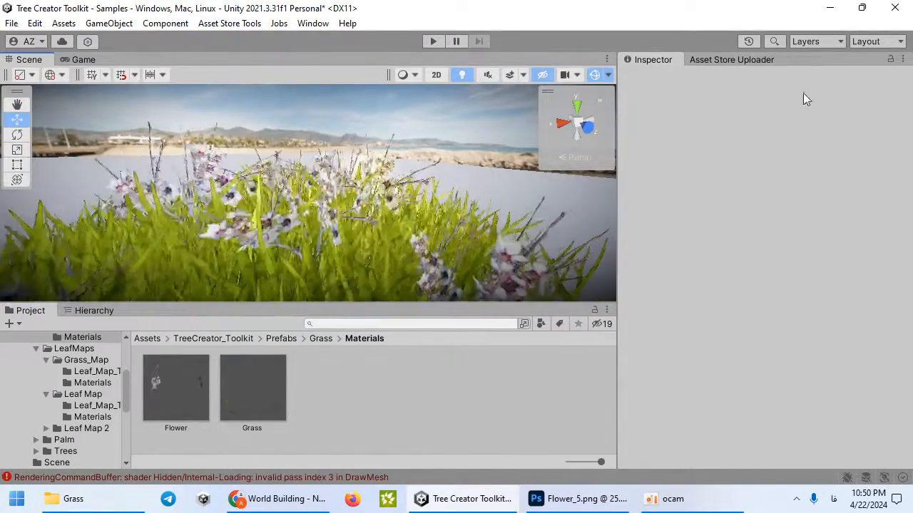
{"action": "scroll", "coordinate": [534, 247], "scroll_direction": "down", "scroll_amount": 4}
{"action": "left_click_drag", "start_coordinate": [534, 247], "coordinate": [342, 227], "text": "alt"}
{"action": "left_click", "coordinate": [342, 227]}
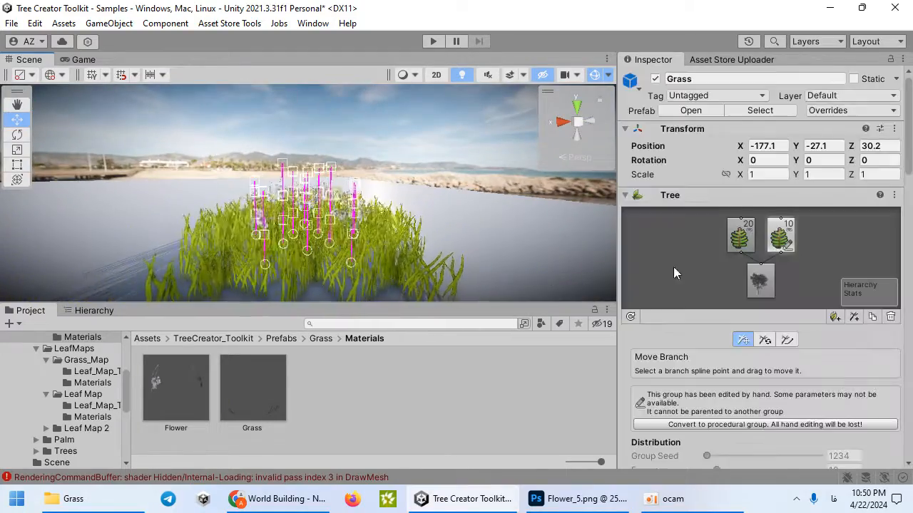
{"action": "scroll", "coordinate": [675, 273], "scroll_direction": "down", "scroll_amount": 20}
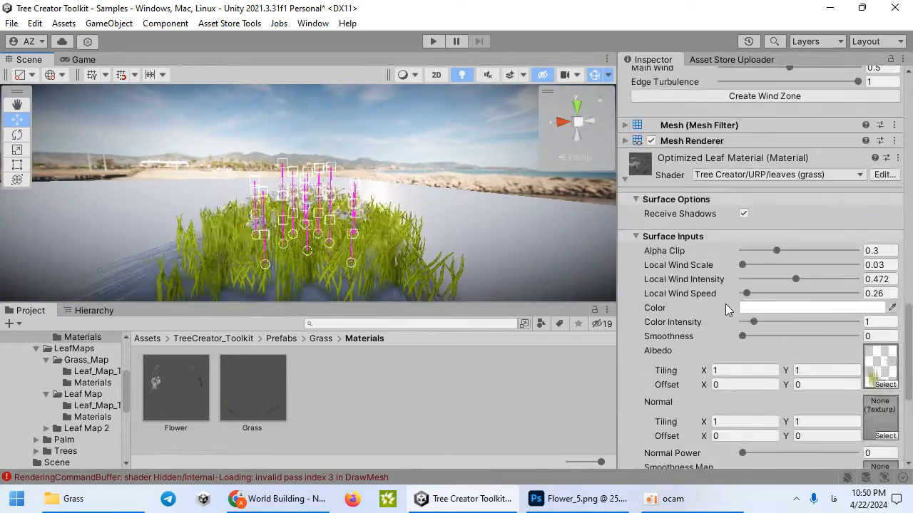
{"action": "scroll", "coordinate": [726, 304], "scroll_direction": "down", "scroll_amount": 5}
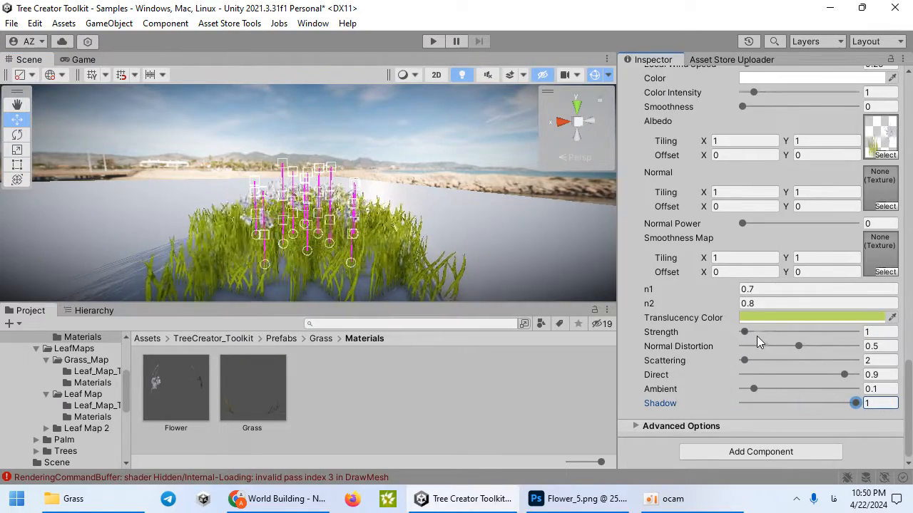
{"action": "mouse_move", "coordinate": [743, 335]}
{"action": "left_mouse_down"}
{"action": "mouse_move", "coordinate": [760, 333]}
{"action": "mouse_move", "coordinate": [746, 337]}
{"action": "left_mouse_up"}
{"action": "left_click_drag", "start_coordinate": [388, 225], "coordinate": [373, 222], "text": "alt"}
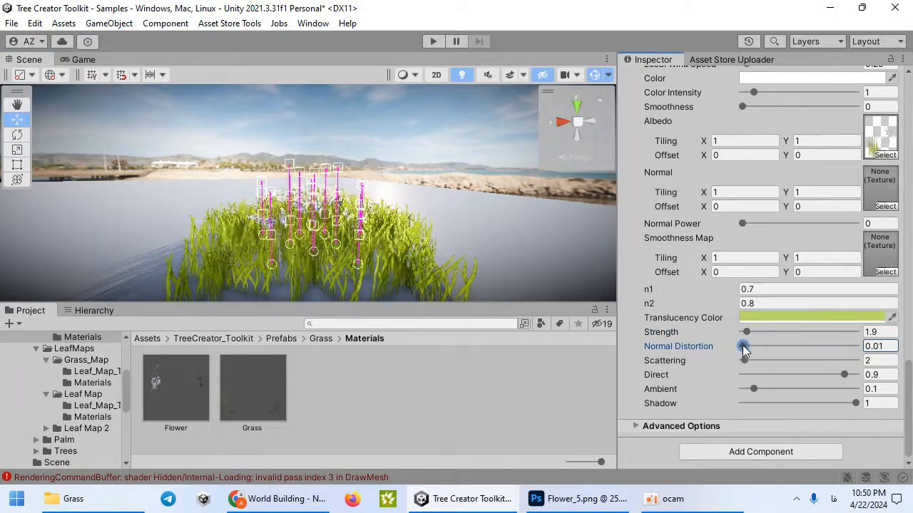
Change the leaf material's Translucency Color to a muted olive and deselect the Grass to check its look.
{"action": "left_click", "coordinate": [750, 317]}
{"action": "left_click_drag", "start_coordinate": [774, 243], "coordinate": [808, 238]}
{"action": "left_click", "coordinate": [383, 149]}
{"action": "left_click_drag", "start_coordinate": [394, 187], "coordinate": [93, 223], "text": "alt"}
{"action": "scroll", "coordinate": [389, 214], "scroll_direction": "up", "scroll_amount": 4}
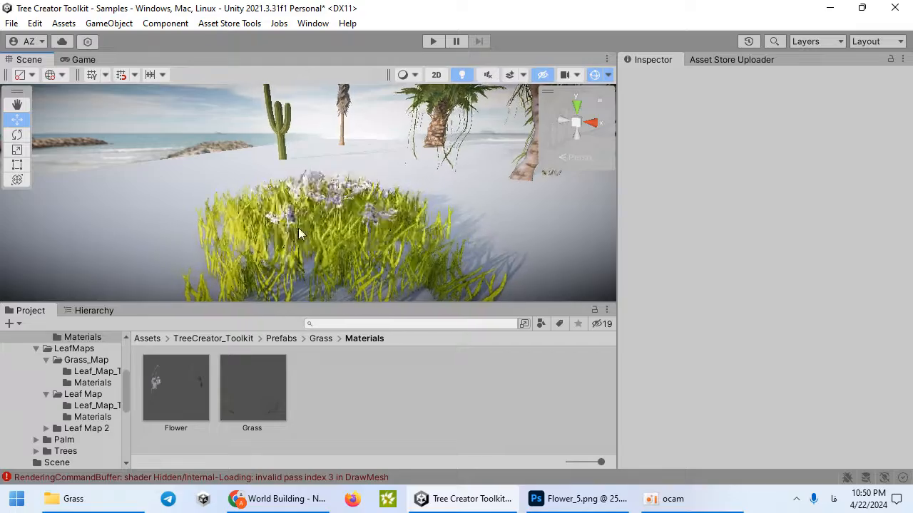
Raise the Grass leaf material's Local Wind Scale to about 0.073 and deselect the object.
{"action": "left_click", "coordinate": [298, 228]}
{"action": "scroll", "coordinate": [863, 358], "scroll_direction": "down", "scroll_amount": 5}
{"action": "scroll", "coordinate": [863, 359], "scroll_direction": "down", "scroll_amount": 15}
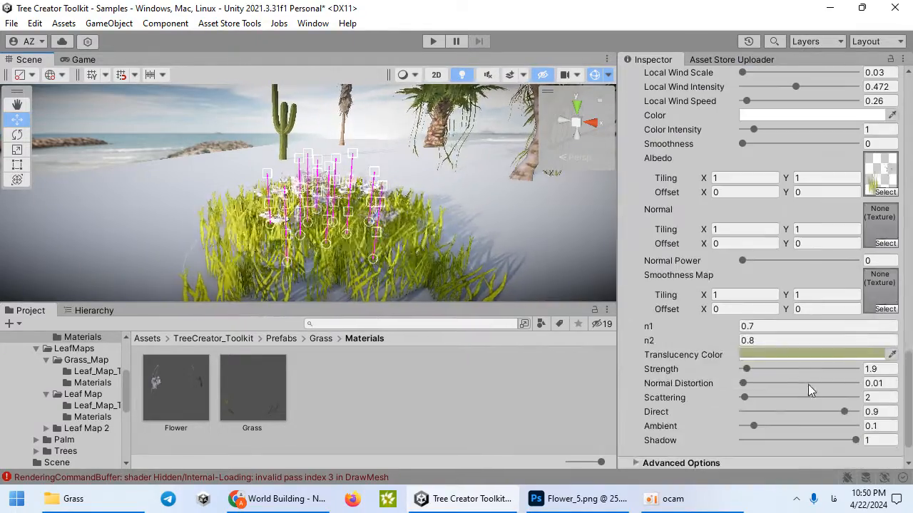
{"action": "scroll", "coordinate": [766, 235], "scroll_direction": "up", "scroll_amount": 5}
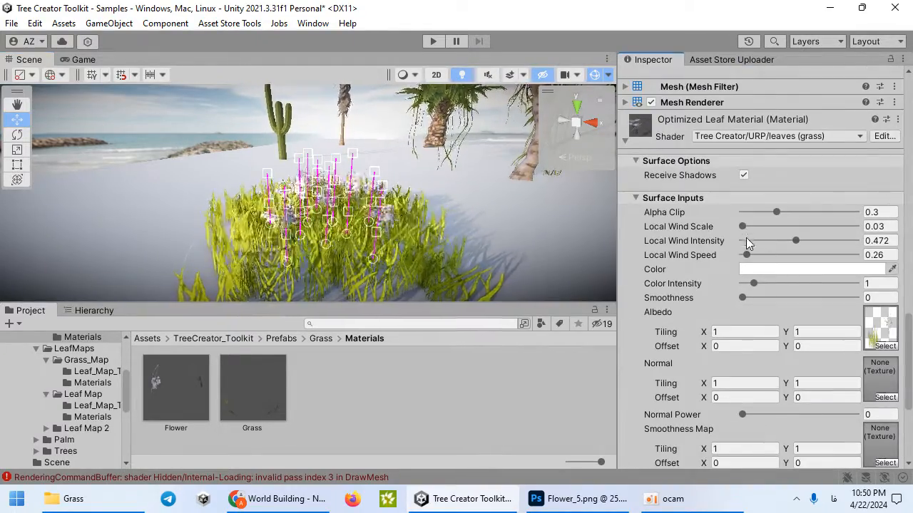
{"action": "left_click_drag", "start_coordinate": [745, 232], "coordinate": [748, 230]}
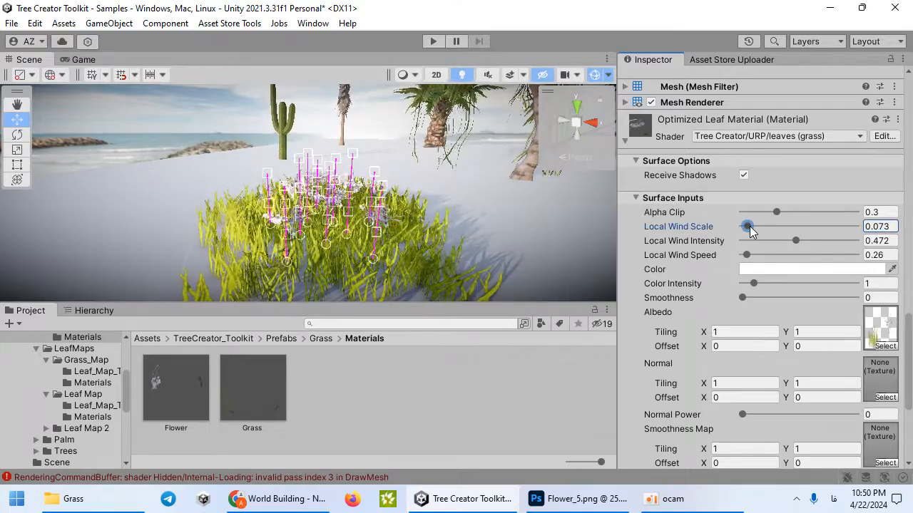
{"action": "left_click", "coordinate": [182, 125]}
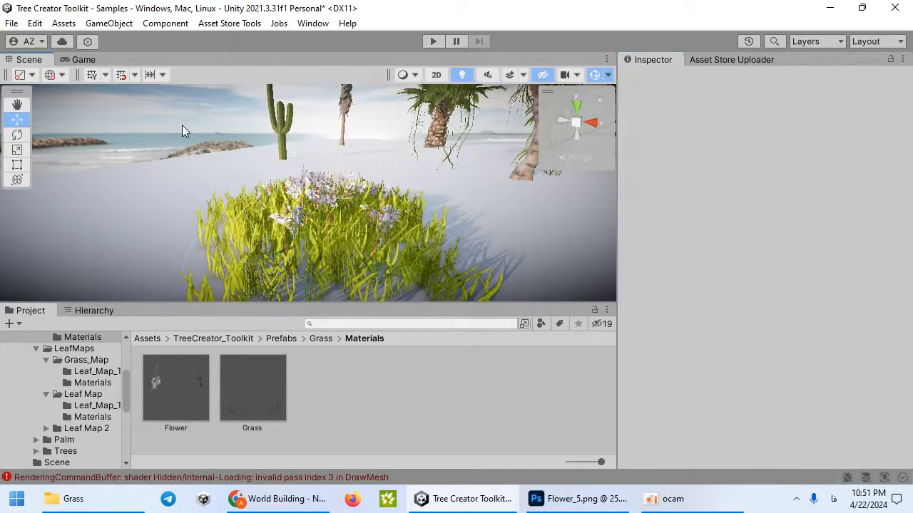
{"action": "left_click", "coordinate": [704, 507]}
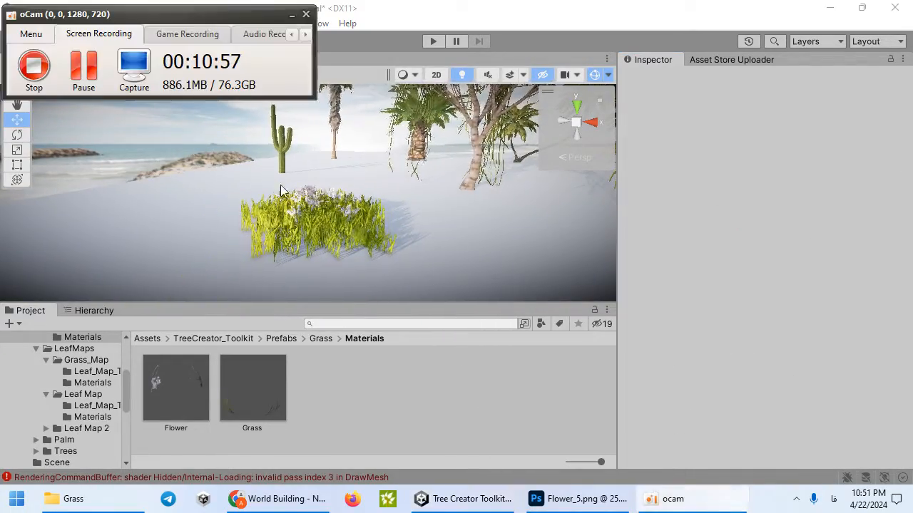